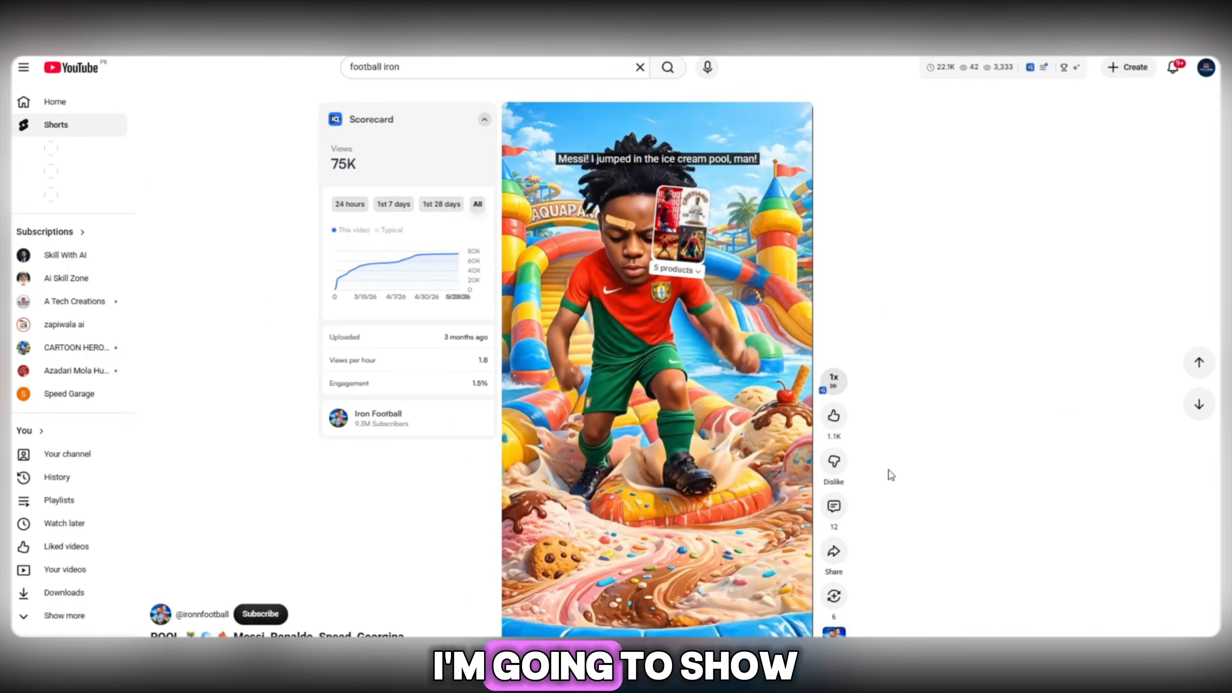
# Step: Browse several Iron Football shorts on YouTube as examples of the viral football cartoon format
pyautogui.scroll(-2, 889, 471)
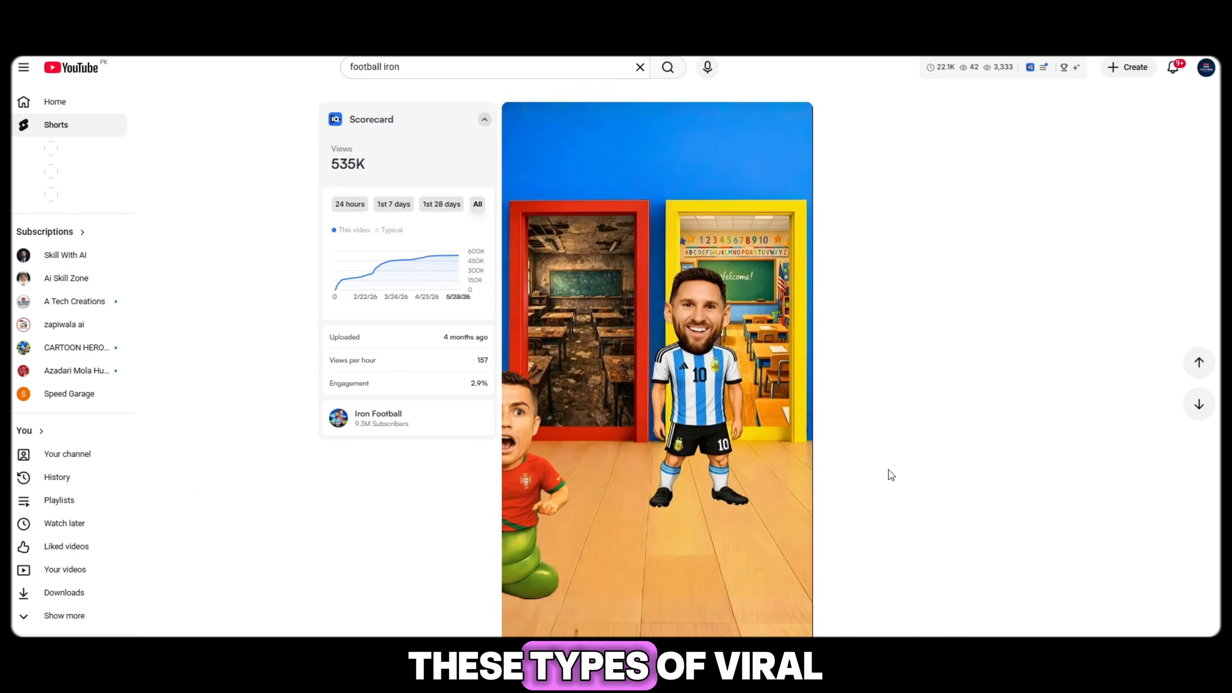
pyautogui.scroll(-2, 891, 475)
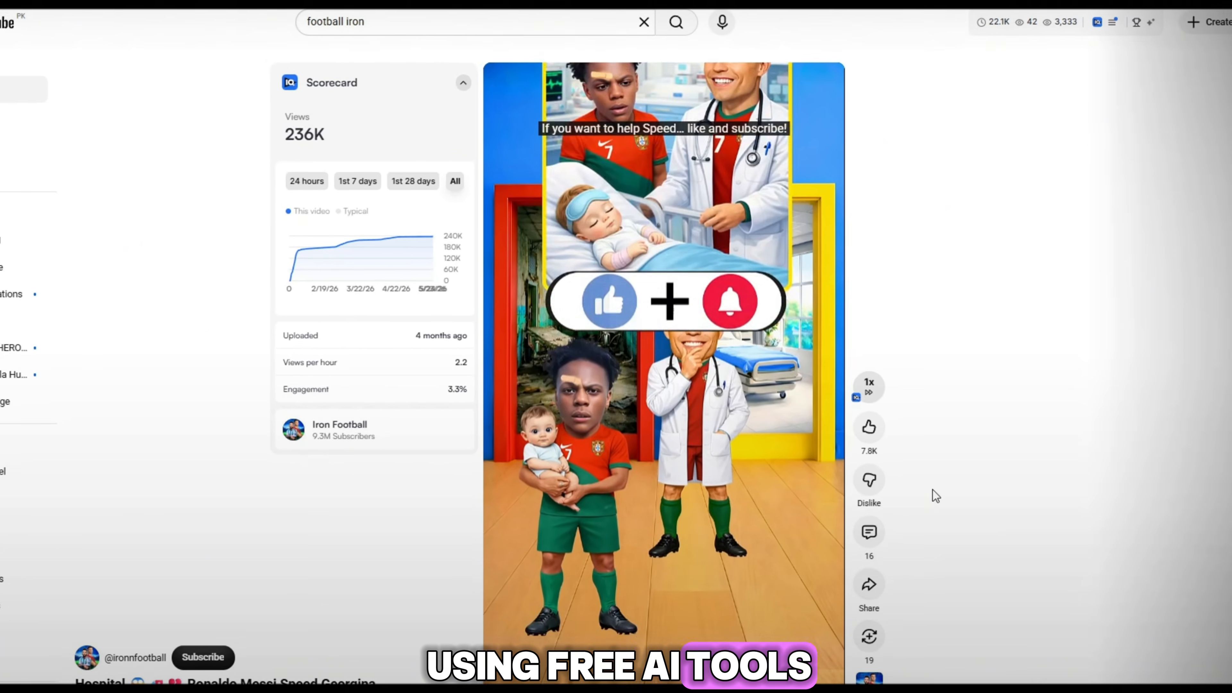
pyautogui.scroll(-1, 933, 489)
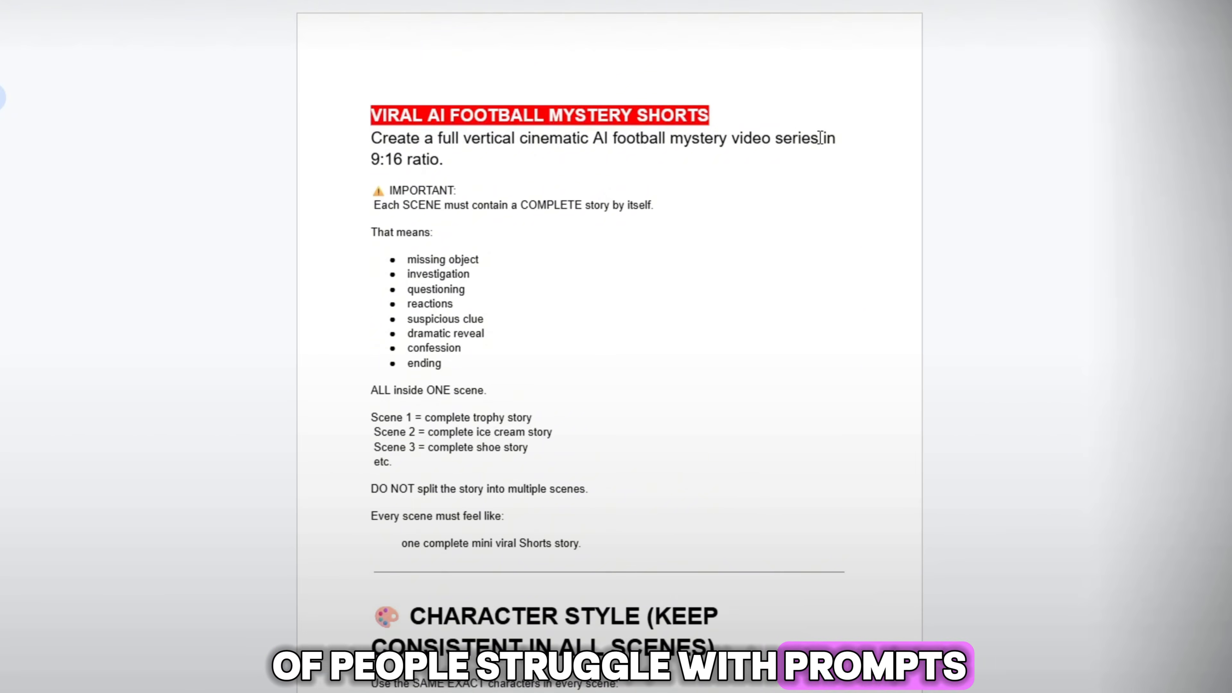
# Step: Copy the whole "VIRAL AI FOOTBALL MYSTERY SHORTS" prompt document and submit it to ChatGPT as expanded message text
pyautogui.hotkey('ctrl', 'a')
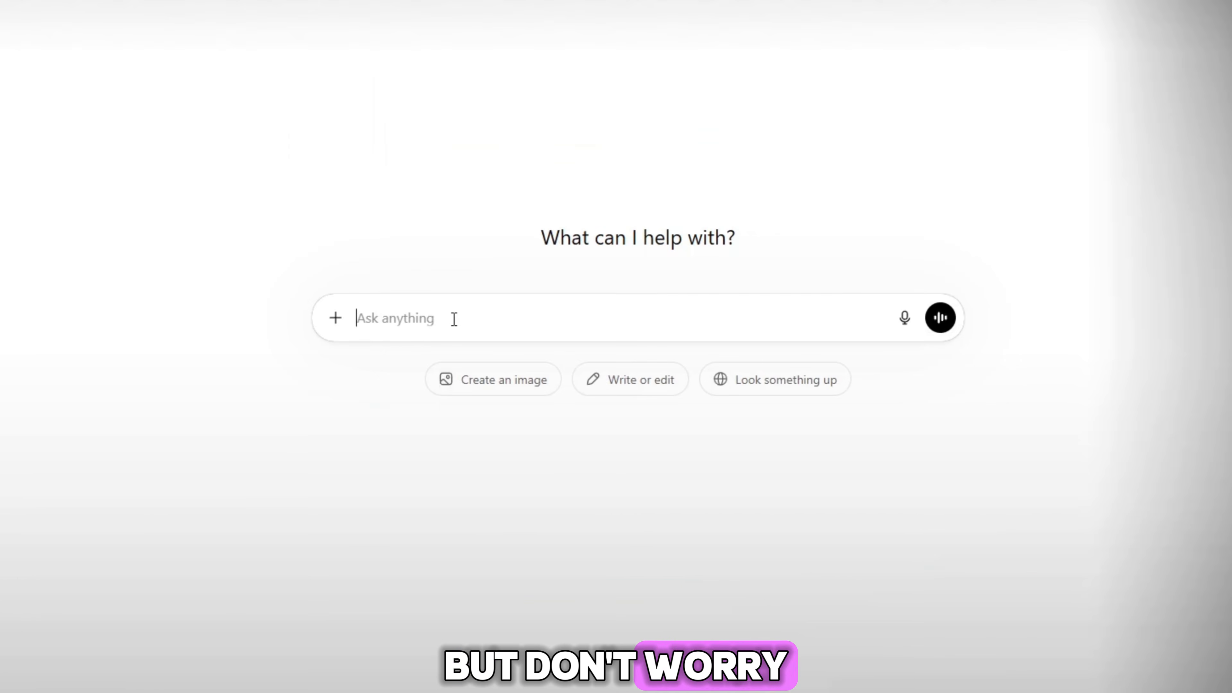
pyautogui.hotkey('ctrl', 'v')
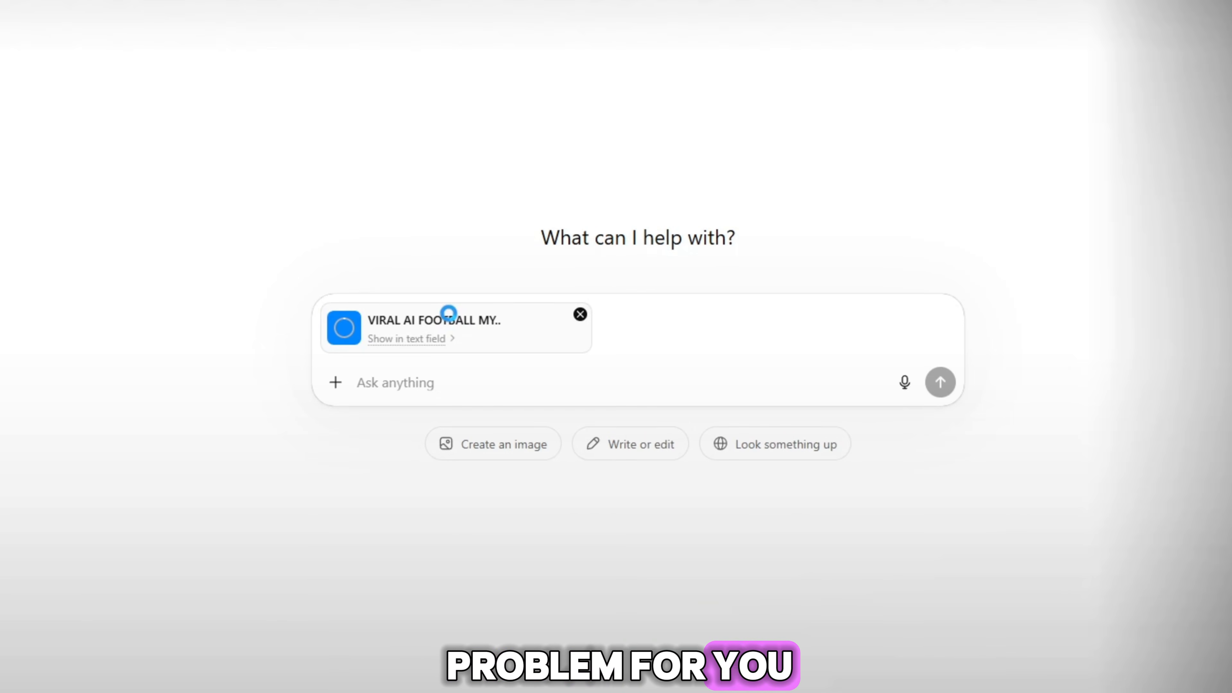
pyautogui.click(433, 339)
pyautogui.click(925, 550)
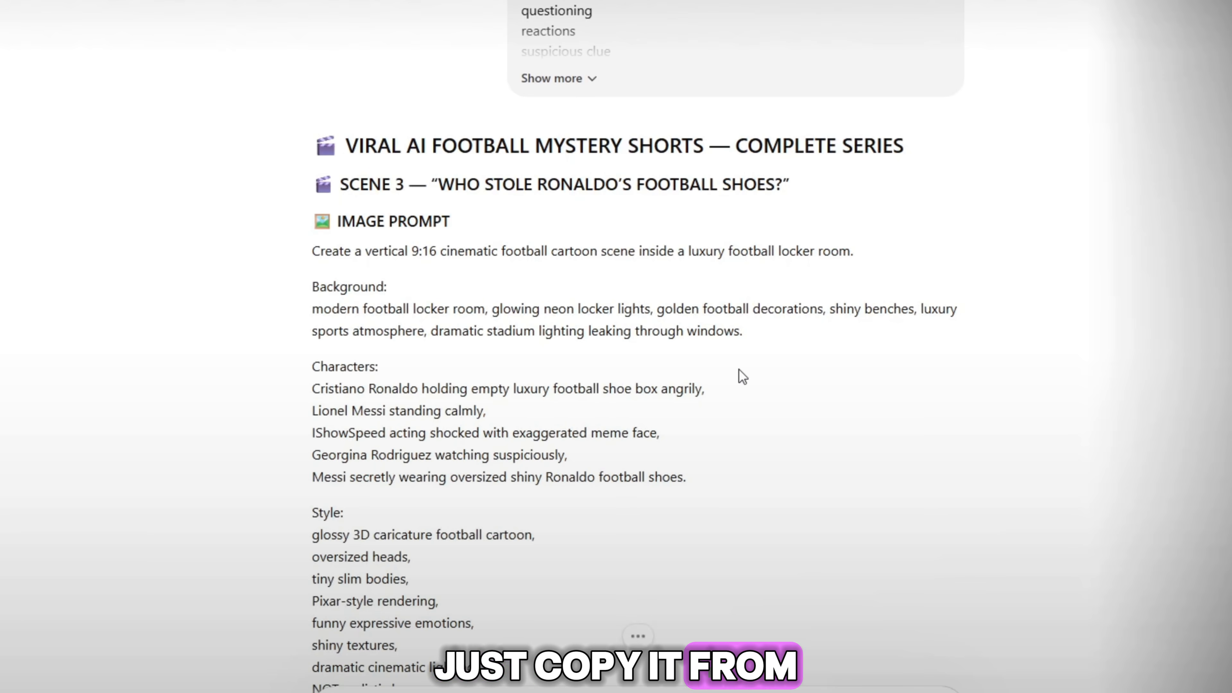
# Step: Review the generated scenes from Scene 3 onward, including their image prompts, video prompts and voiceovers
pyautogui.middleClick(738, 378)
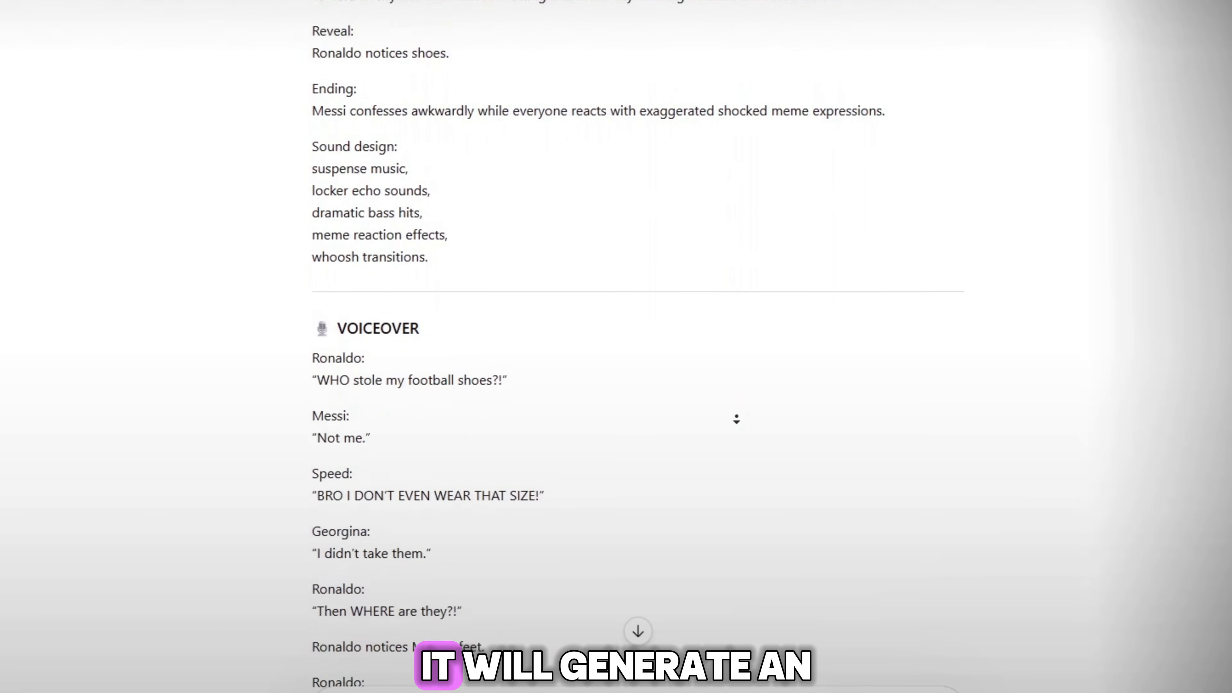
pyautogui.middleClick(737, 419)
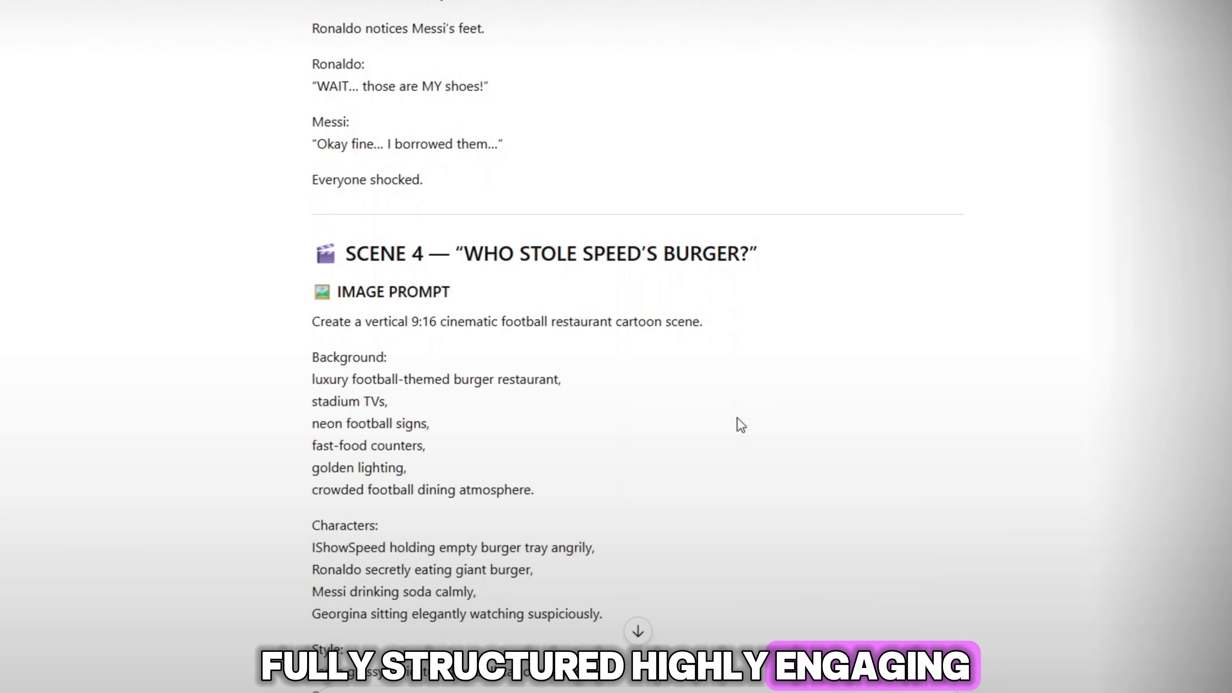
pyautogui.scroll(-5, 737, 417)
pyautogui.middleClick(737, 416)
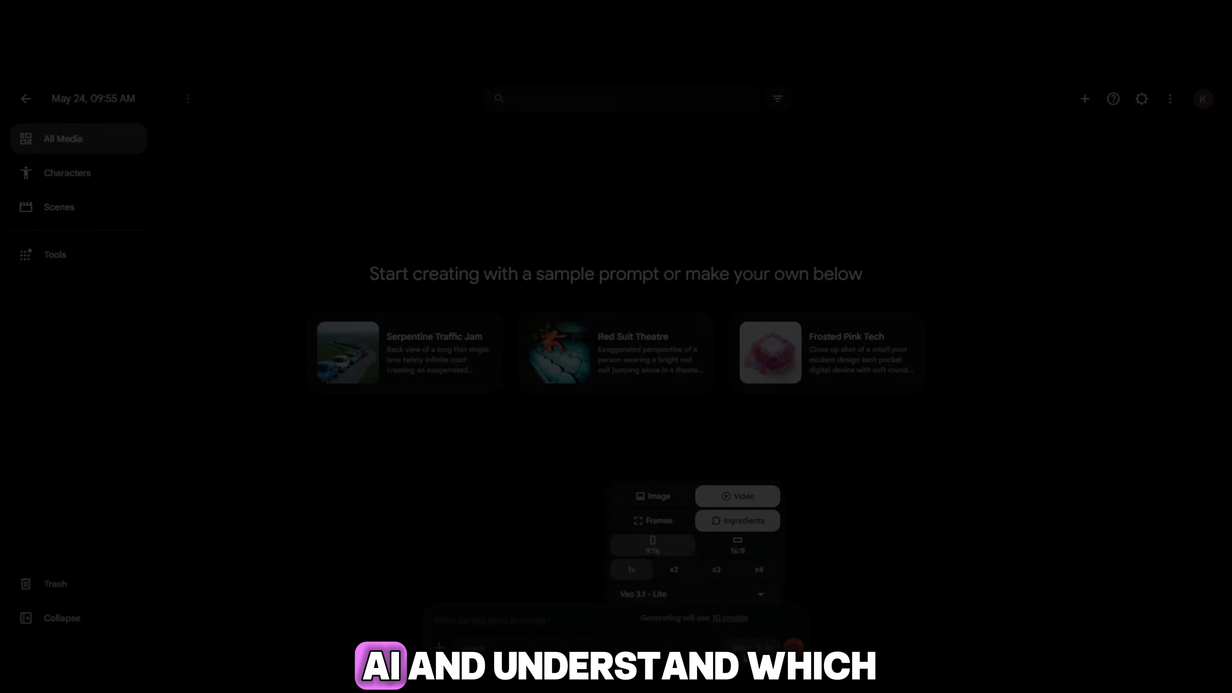
# Step: In Flow, set up a single 9:16 image with Nano Banana 2 and generate it from the copied Scene 3 locker room prompt
pyautogui.click(661, 476)
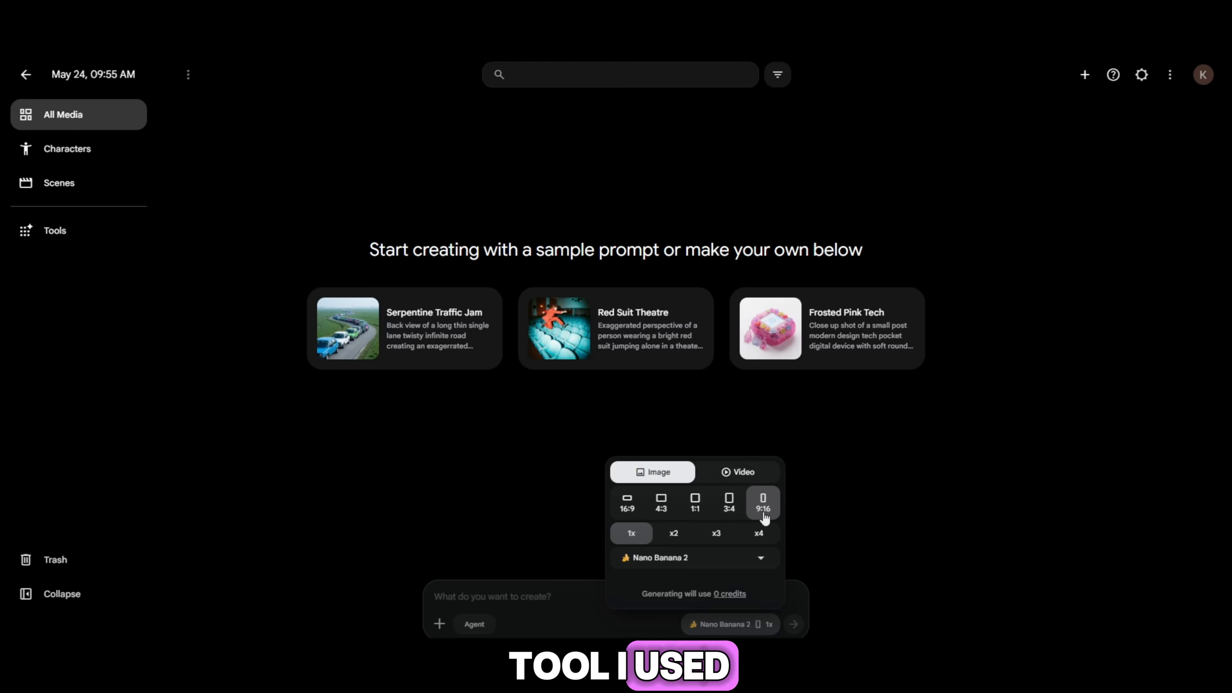
pyautogui.rightClick(573, 600)
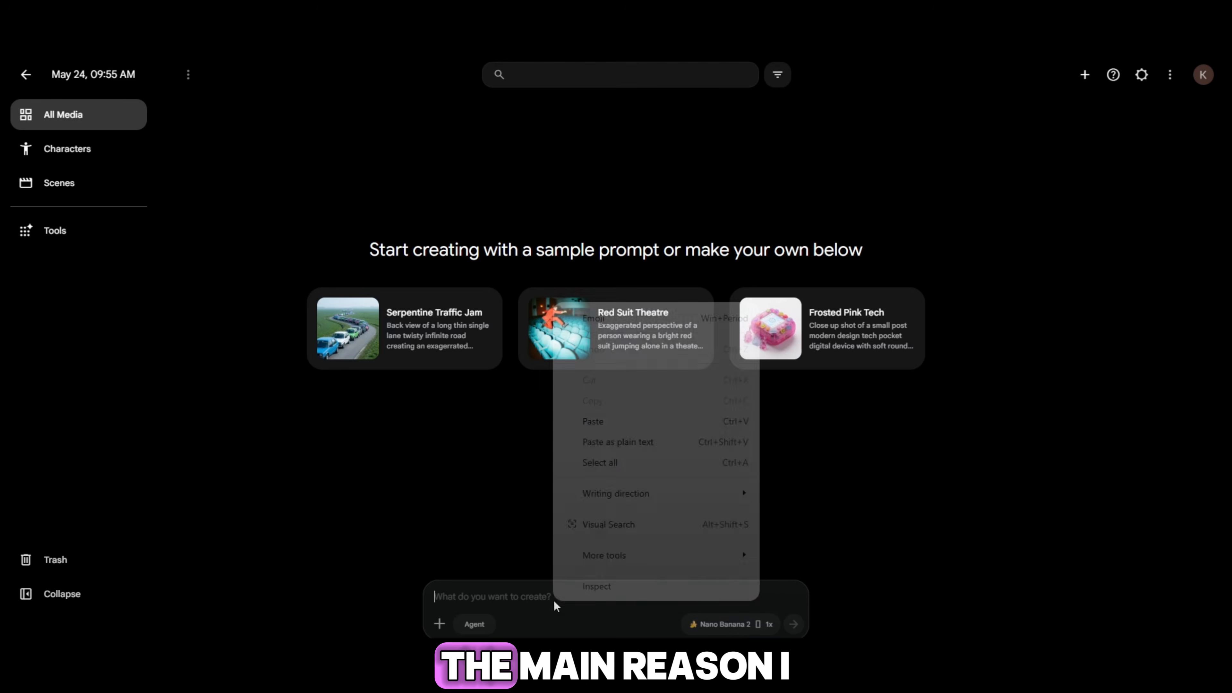
pyautogui.click(625, 420)
pyautogui.click(792, 626)
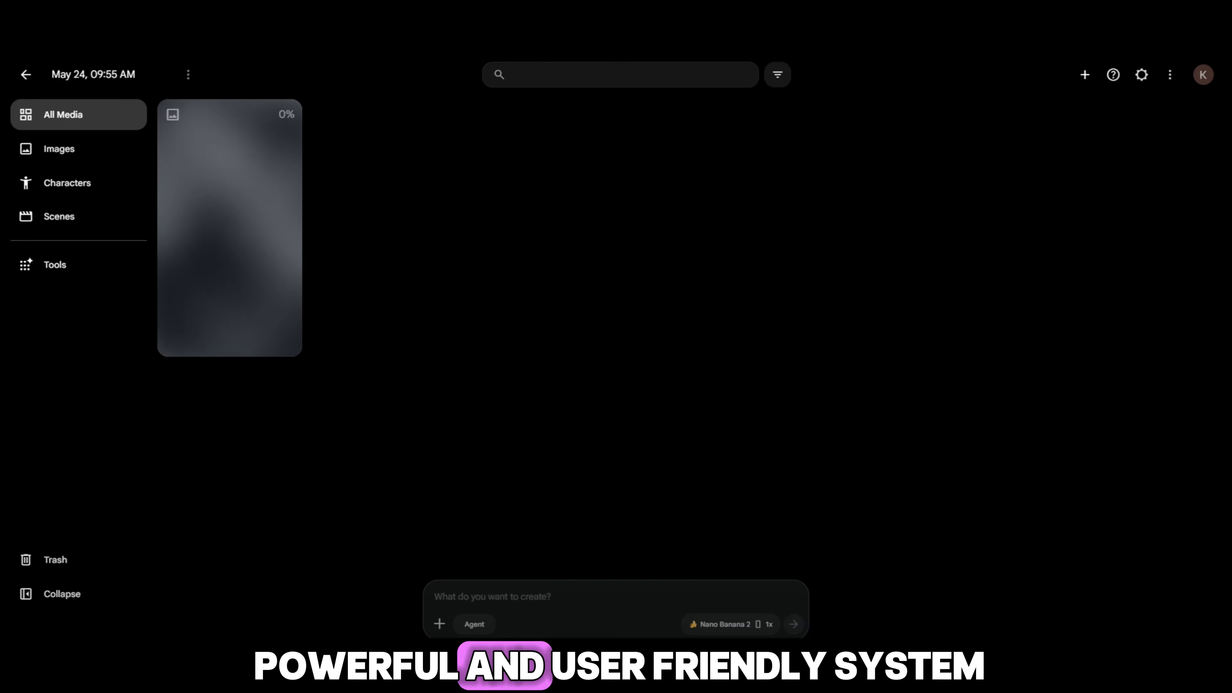
# Step: Copy the Scene 4 "WHO STOLE SPEED'S BURGER?" image prompt from ChatGPT and generate its image in Flow
pyautogui.click(412, 14)
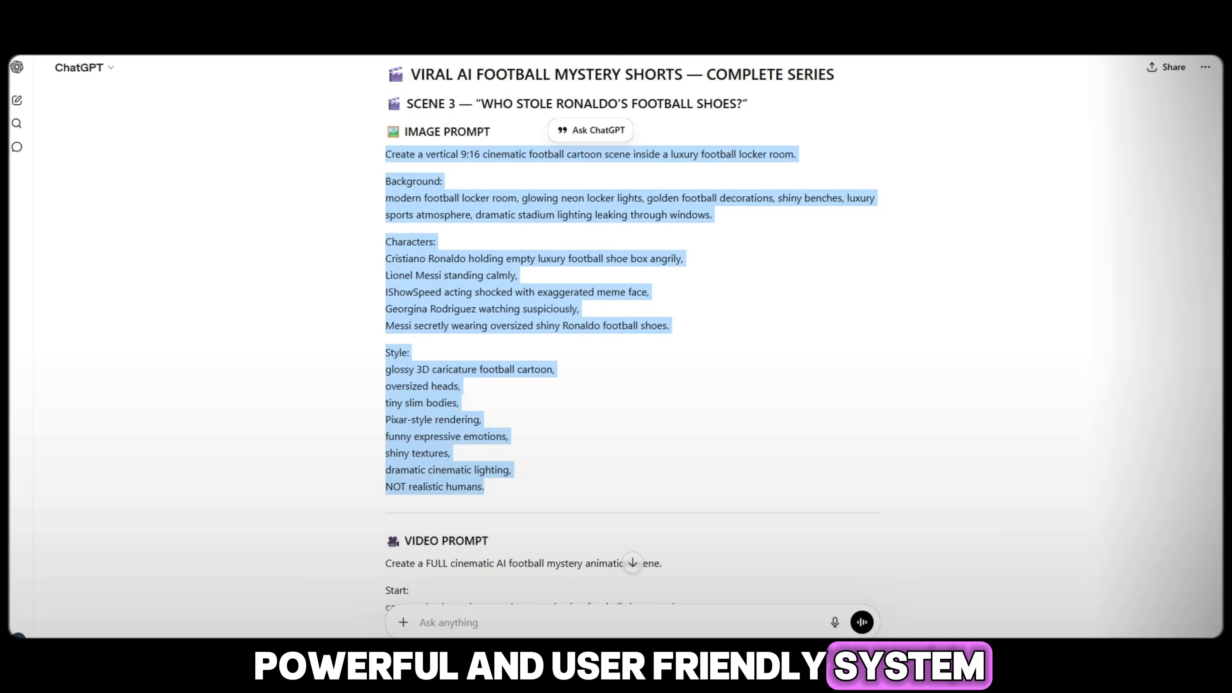
pyautogui.scroll(-8, 572, 313)
pyautogui.scroll(-15, 572, 337)
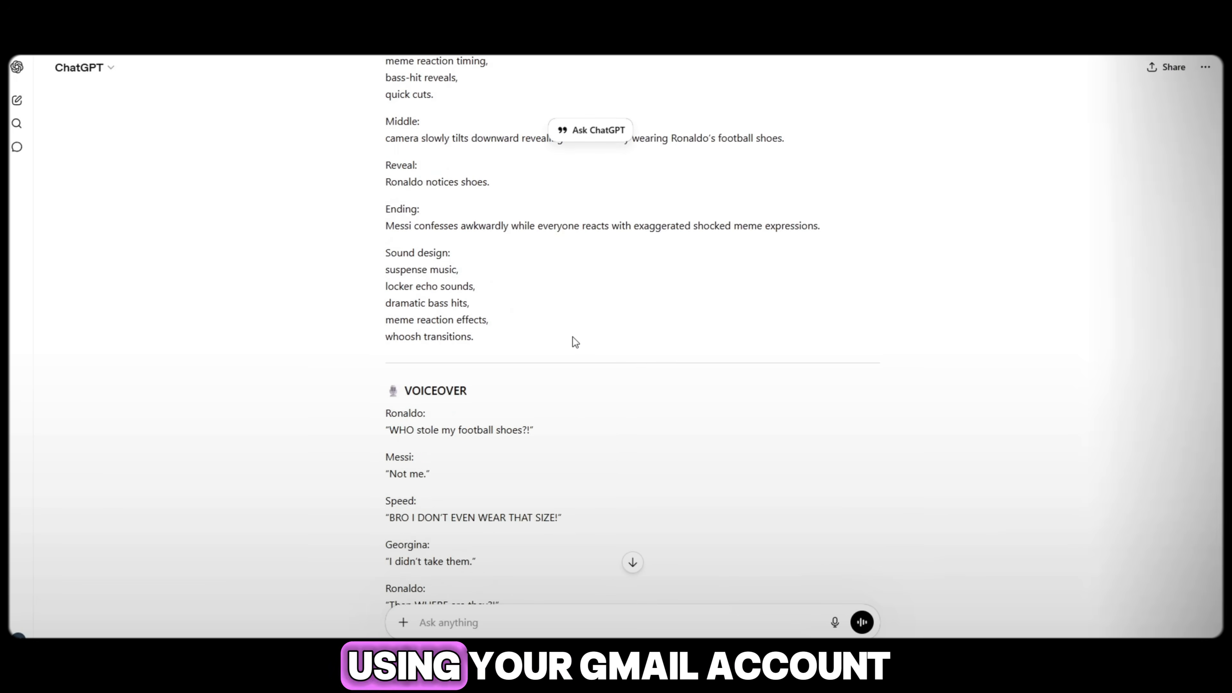
pyautogui.scroll(-5, 572, 335)
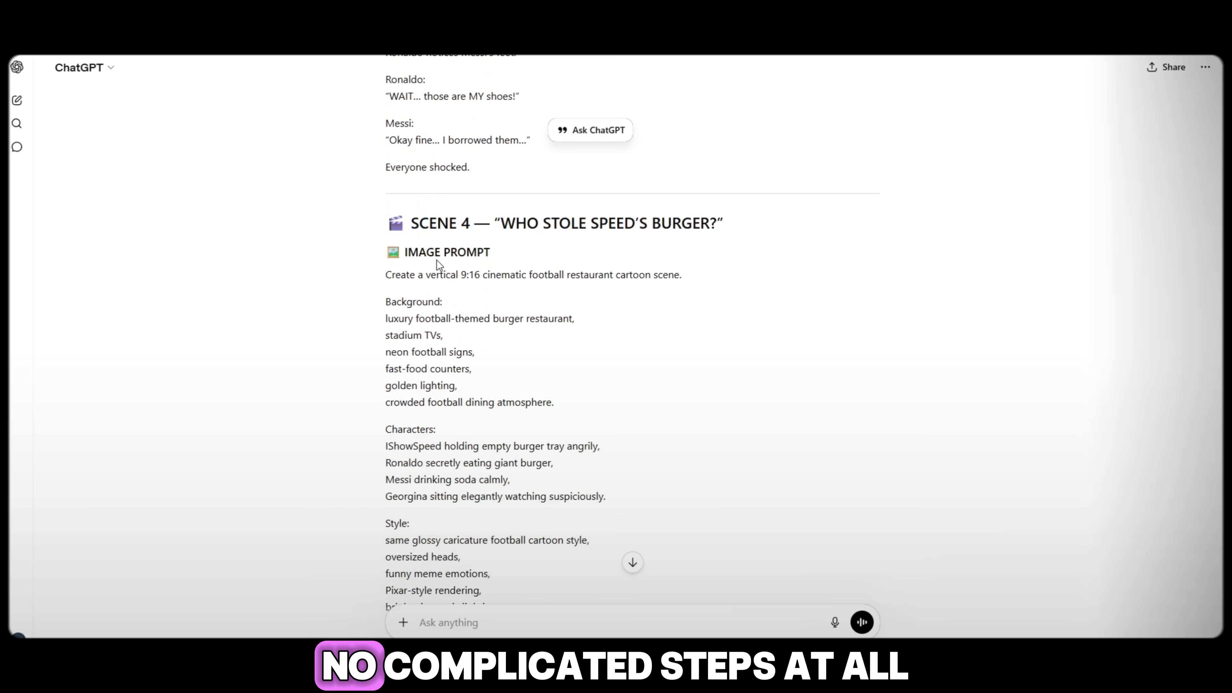
pyautogui.moveTo(377, 224); pyautogui.dragTo(540, 405)
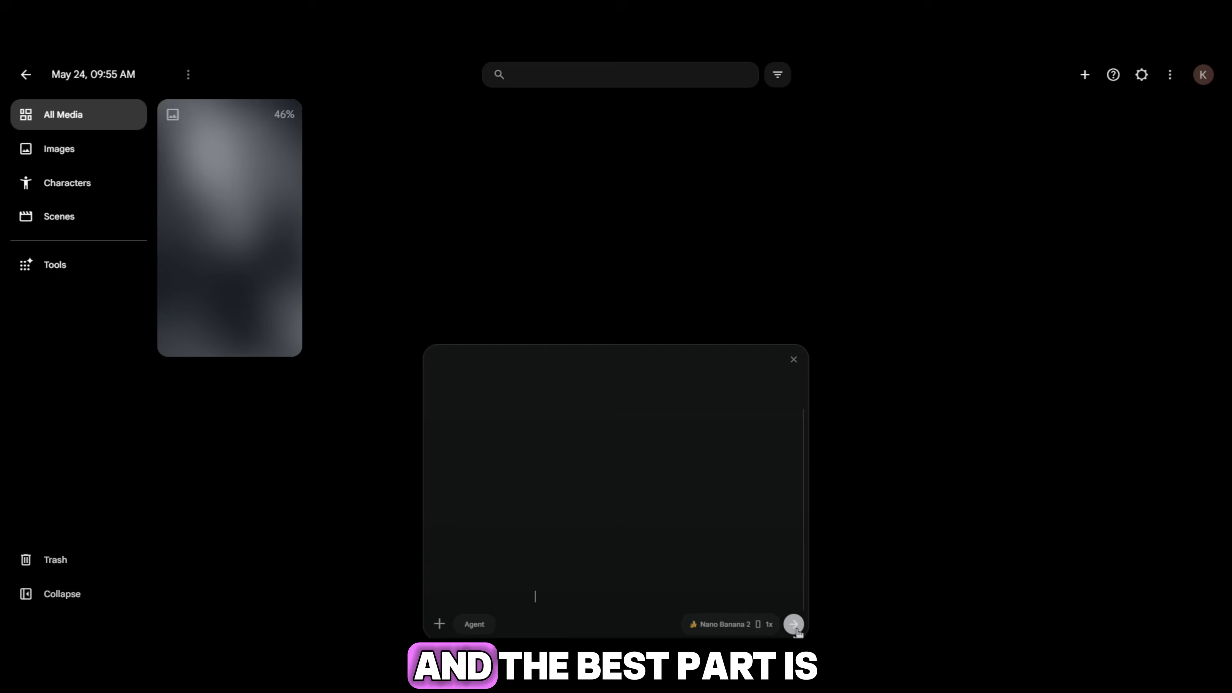
pyautogui.click(793, 622)
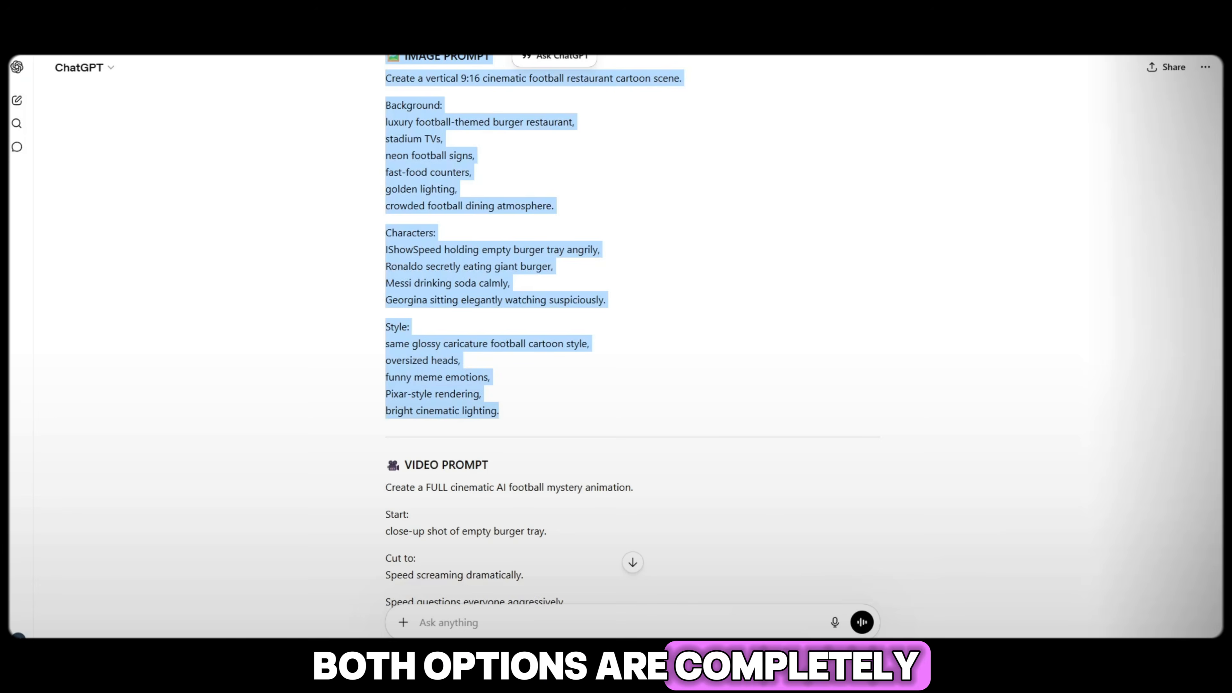
# Step: Copy the Scene 5 "WHO STOLE GEORGINA'S DIAMOND?" image prompt from ChatGPT and generate its image in Flow
pyautogui.scroll(-15, 581, 353)
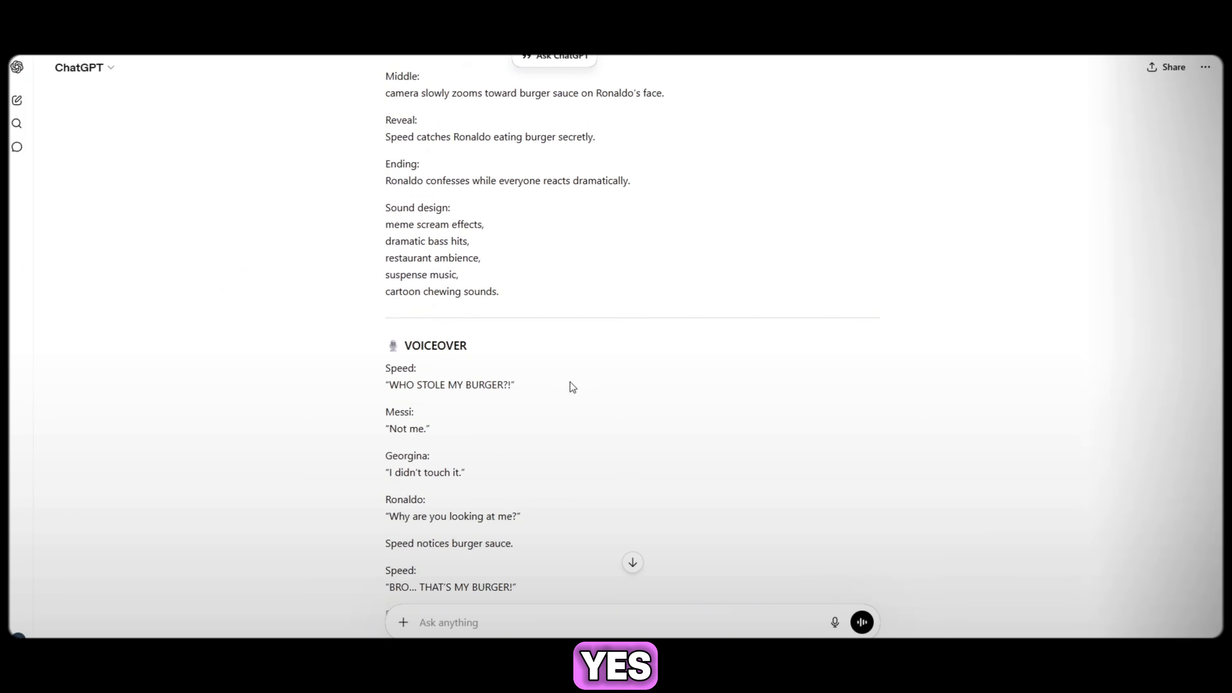
pyautogui.scroll(-10, 570, 382)
pyautogui.moveTo(387, 133); pyautogui.dragTo(620, 521)
pyautogui.hotkey('ctrl', 'c')
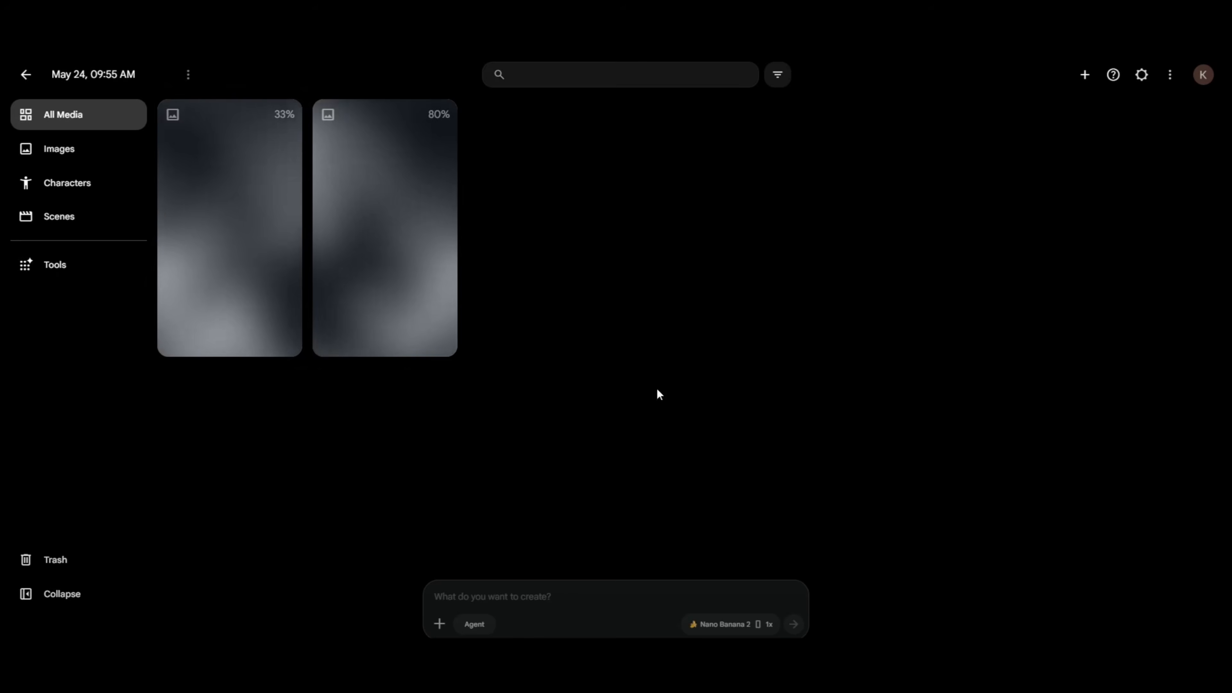
pyautogui.click(510, 593)
pyautogui.hotkey('ctrl', 'v')
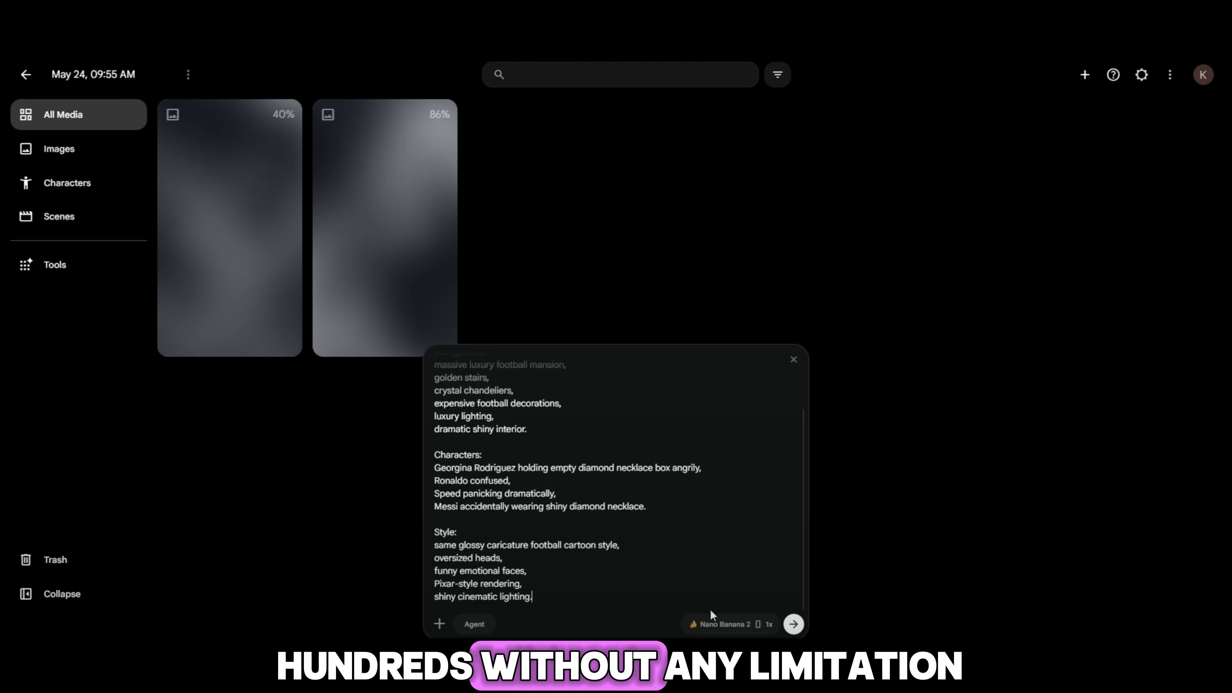
pyautogui.click(793, 624)
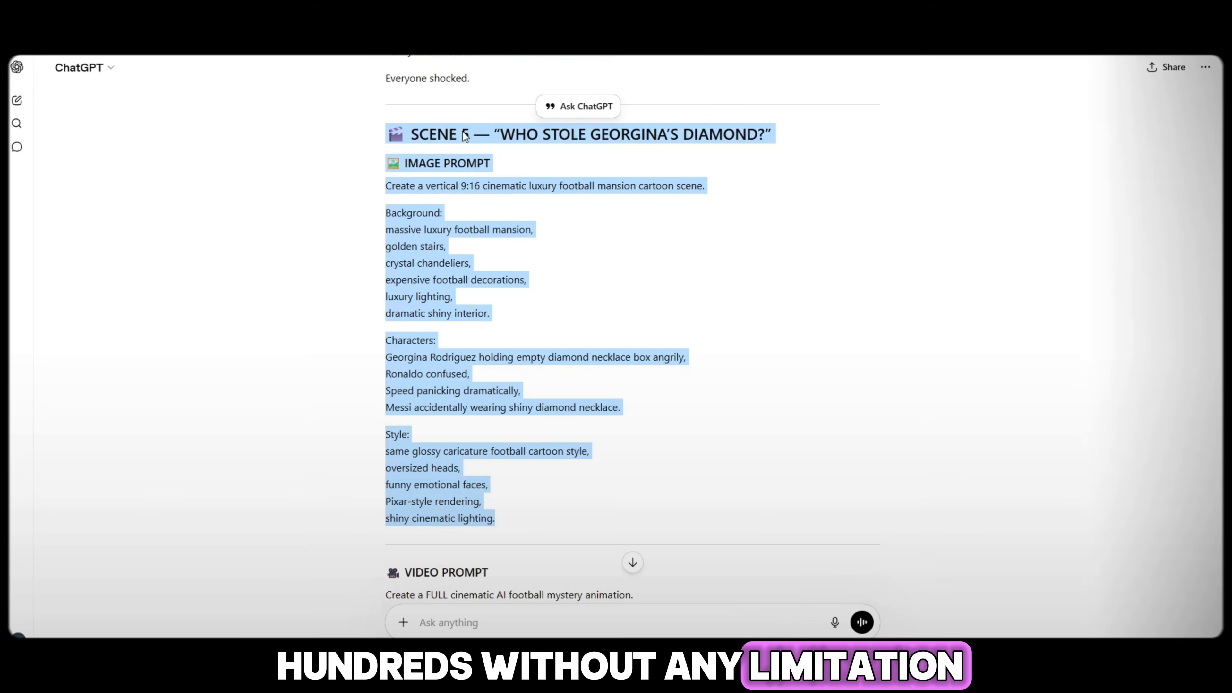
# Step: Copy the Scene 6 "WHO STOLE THE WORLD CUP?" image prompt from ChatGPT and generate its image in Flow
pyautogui.scroll(-20, 544, 365)
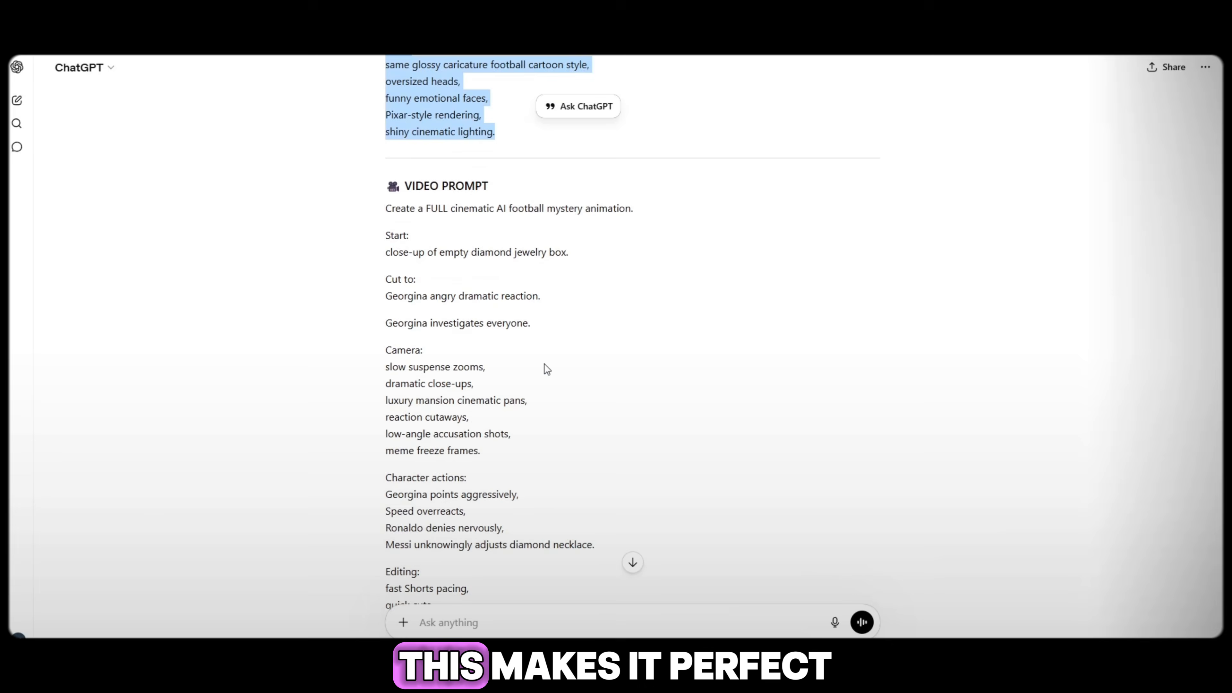
pyautogui.scroll(-4, 544, 364)
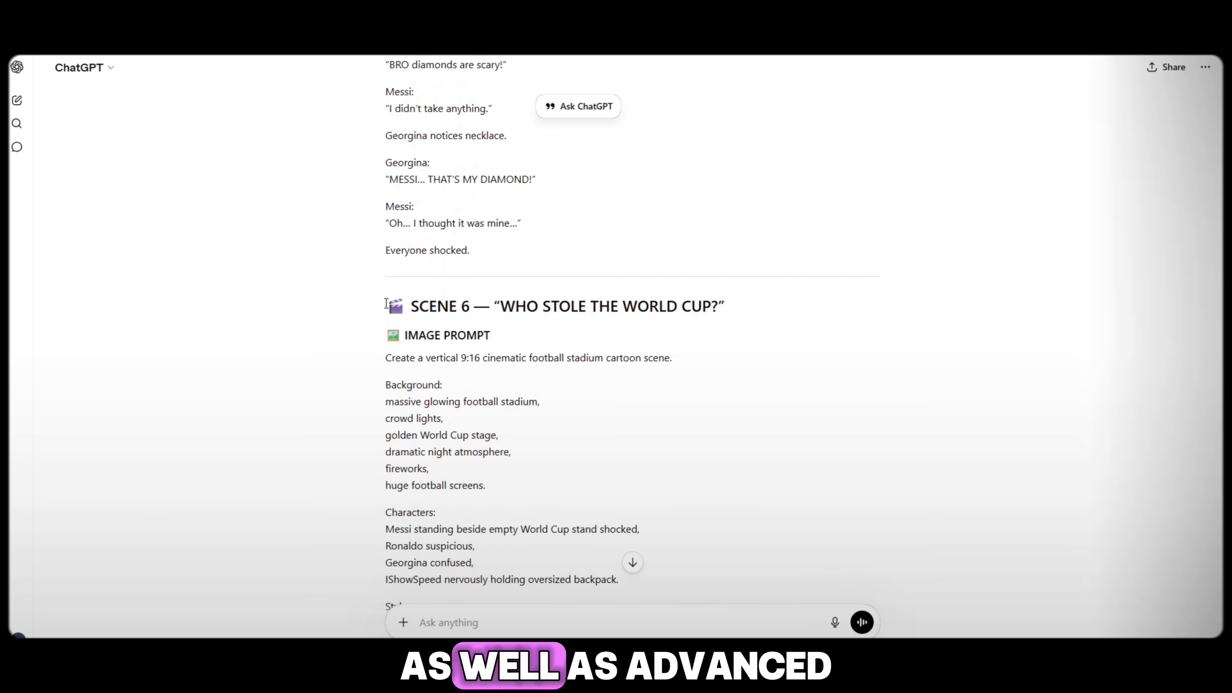
pyautogui.moveTo(387, 173); pyautogui.dragTo(563, 558)
pyautogui.hotkey('ctrl', 'c')
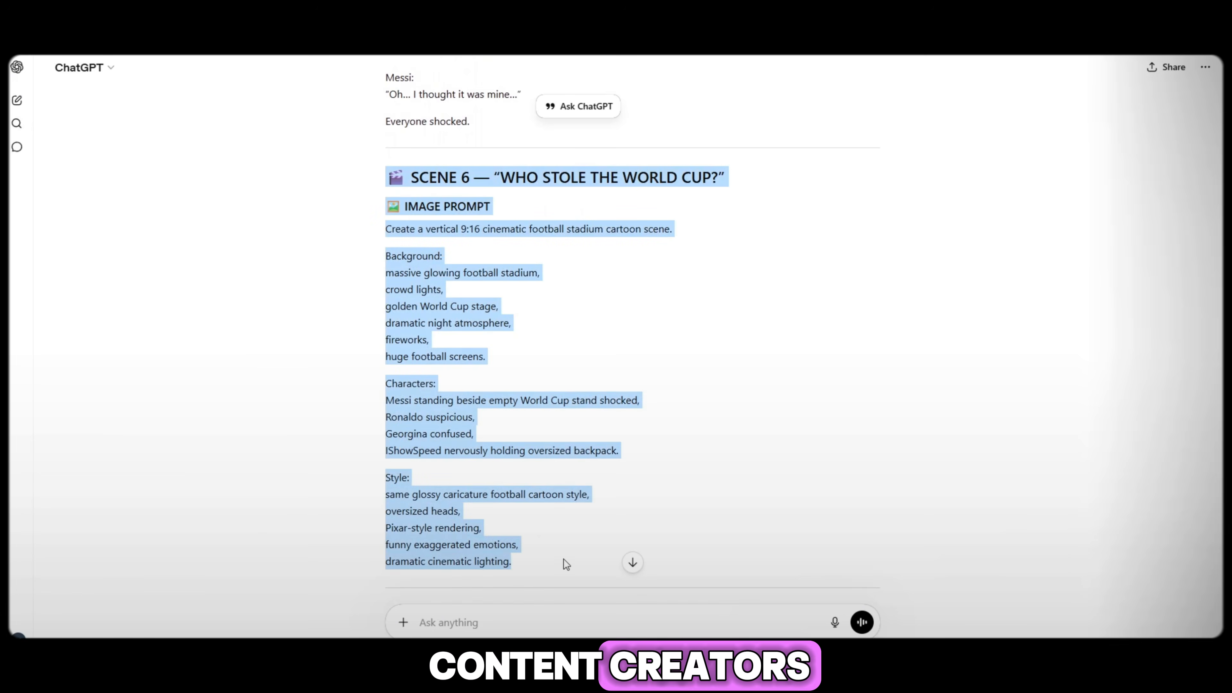
pyautogui.scroll(-2, 488, 432)
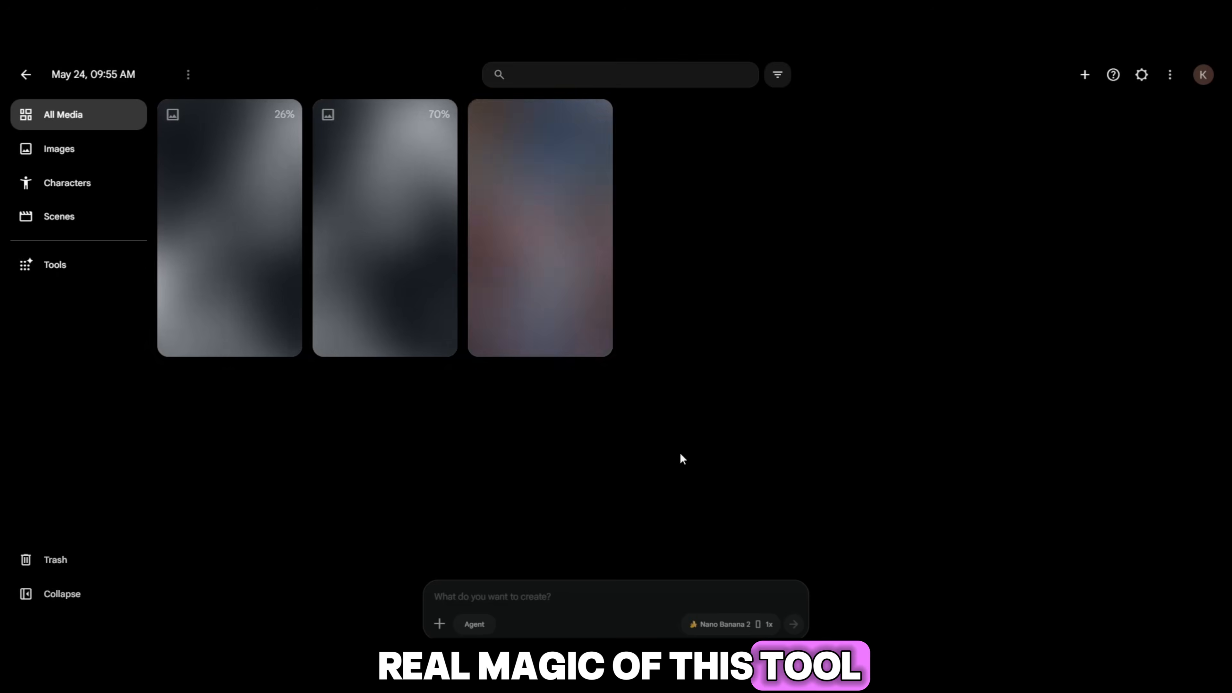
pyautogui.click(544, 597)
pyautogui.hotkey('ctrl', 'v')
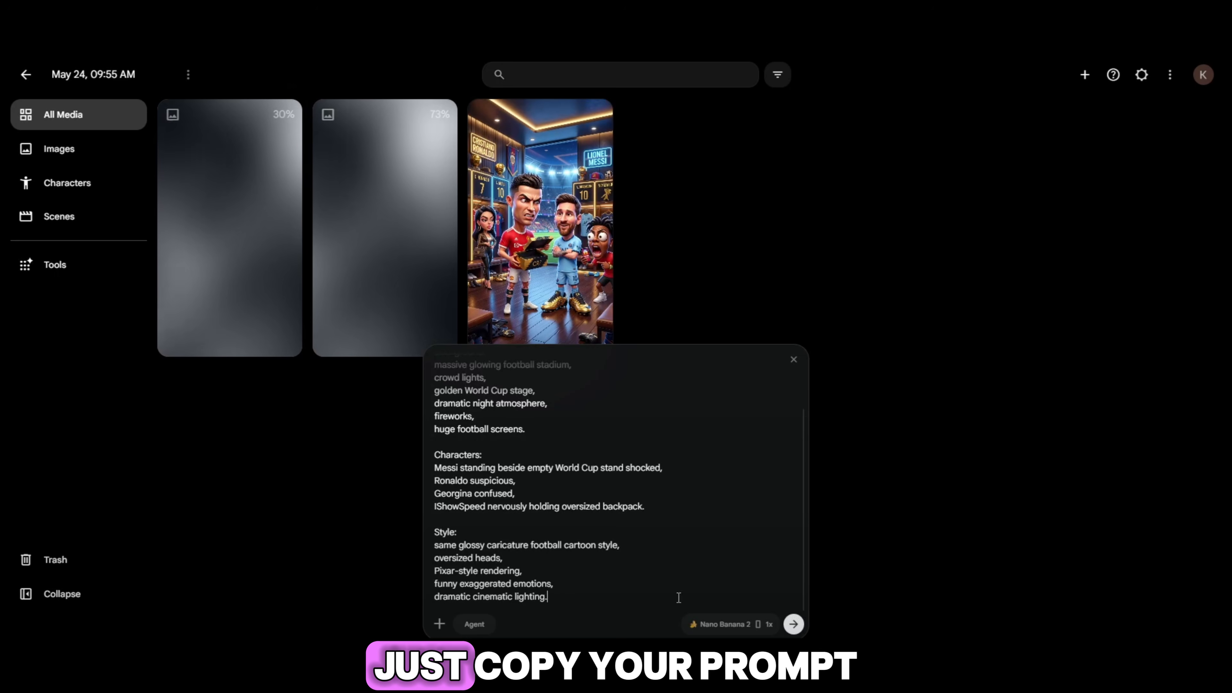
pyautogui.click(793, 624)
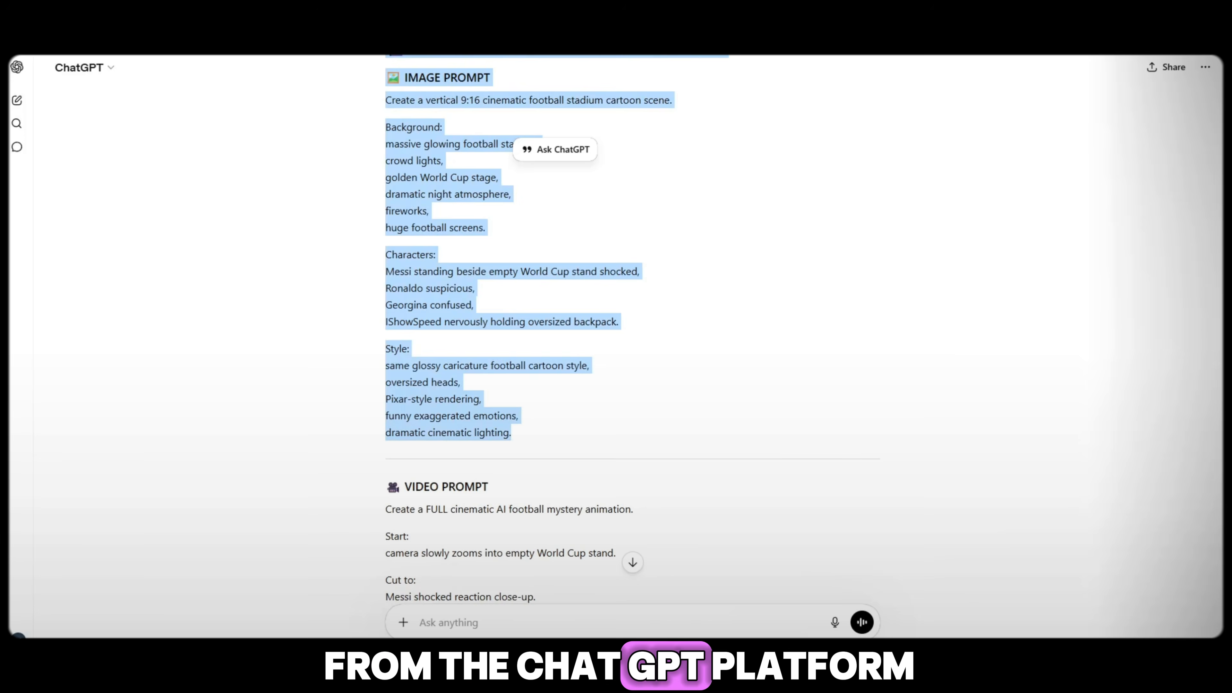
# Step: Copy the Scene 7 image prompt, which follows the World Cup scene in ChatGPT, and paste it into Flow's prompt box
pyautogui.scroll(-20, 528, 474)
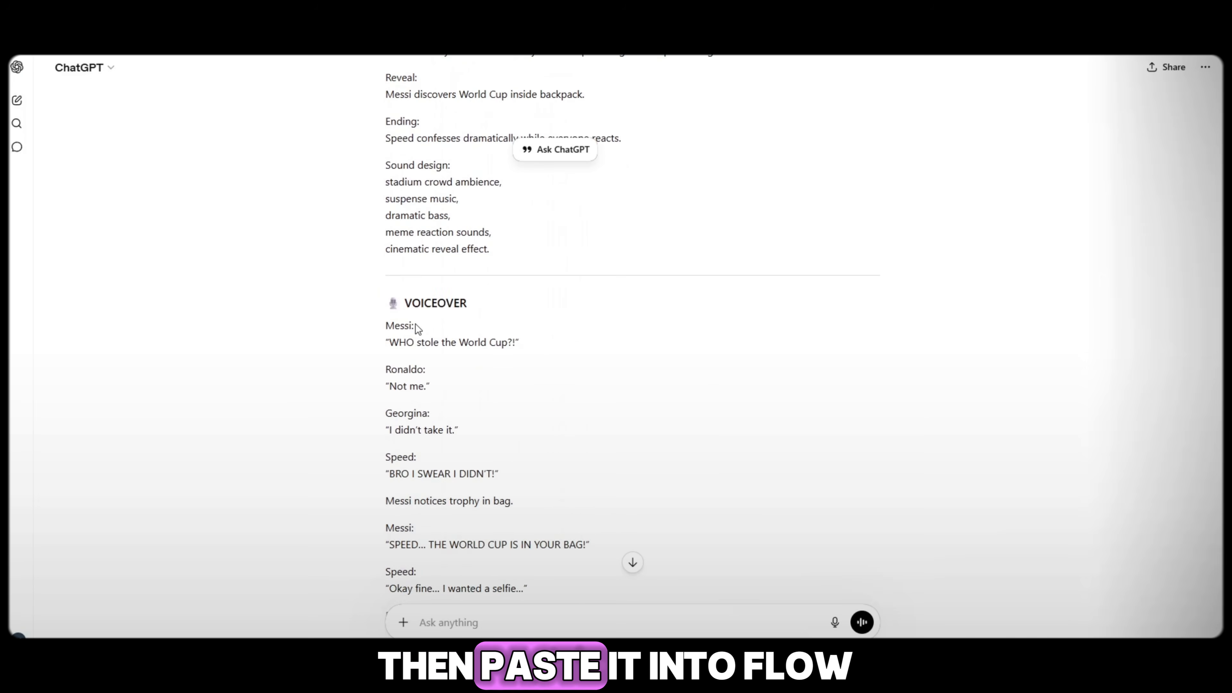
pyautogui.moveTo(388, 309); pyautogui.dragTo(612, 340)
pyautogui.hotkey('ctrl', 'c')
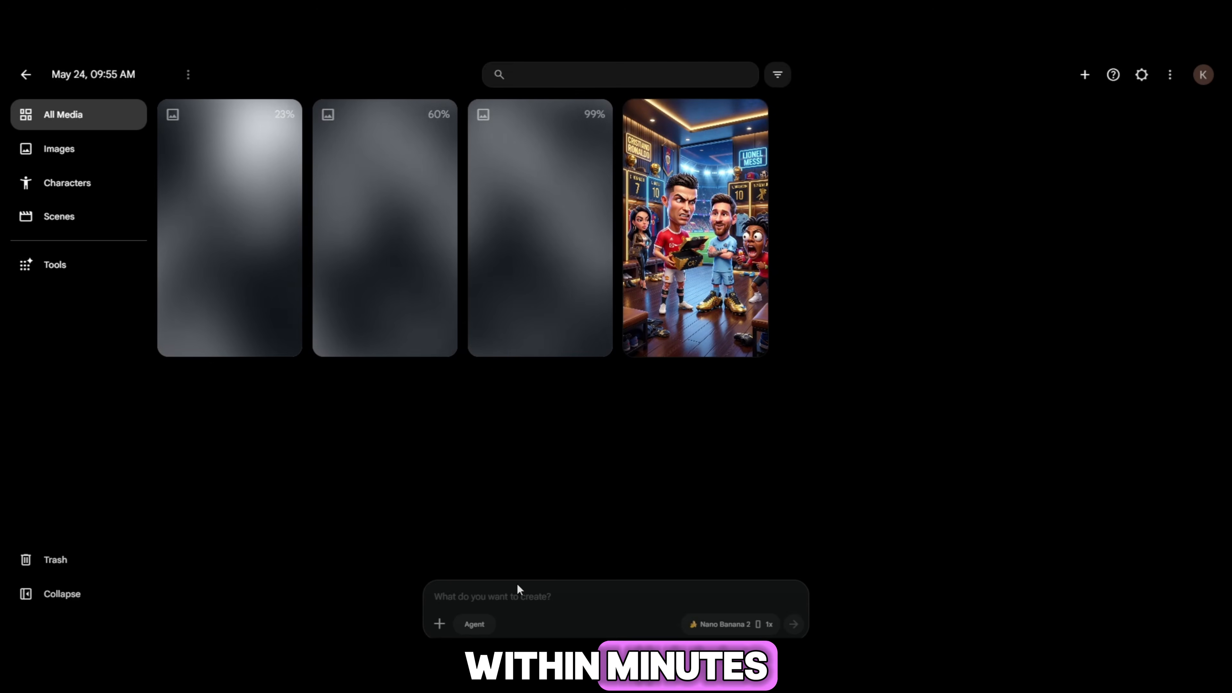
pyautogui.hotkey('ctrl', 'v')
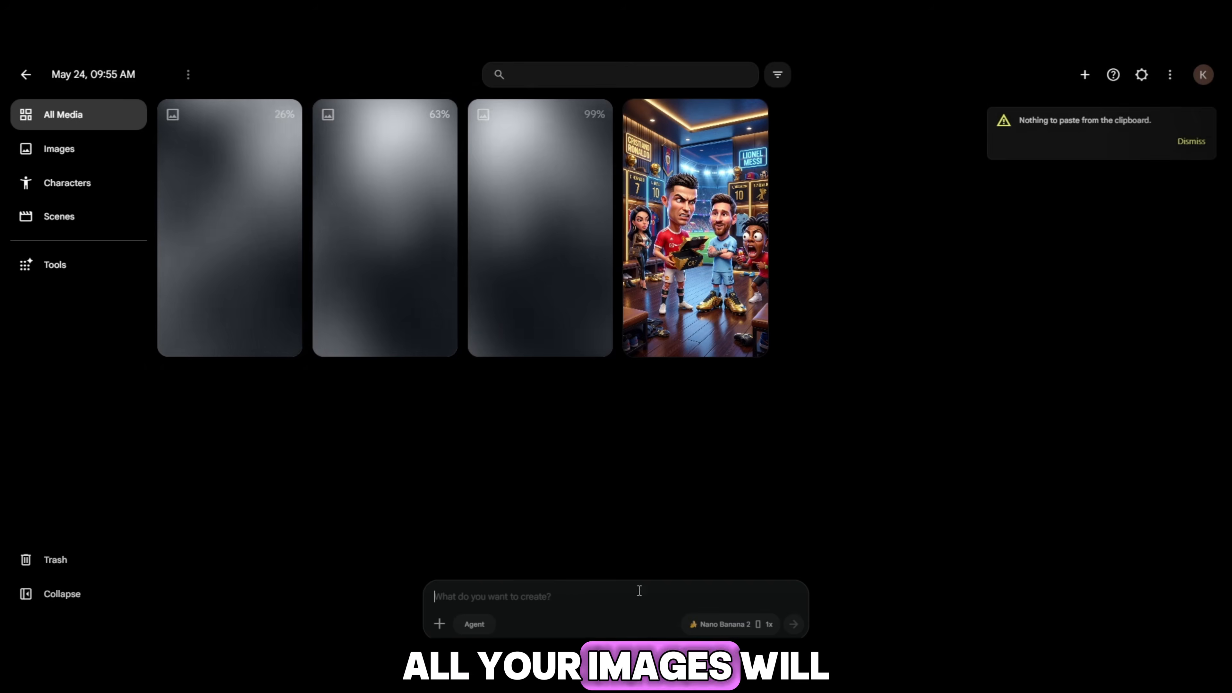
pyautogui.hotkey('ctrl', 'v')
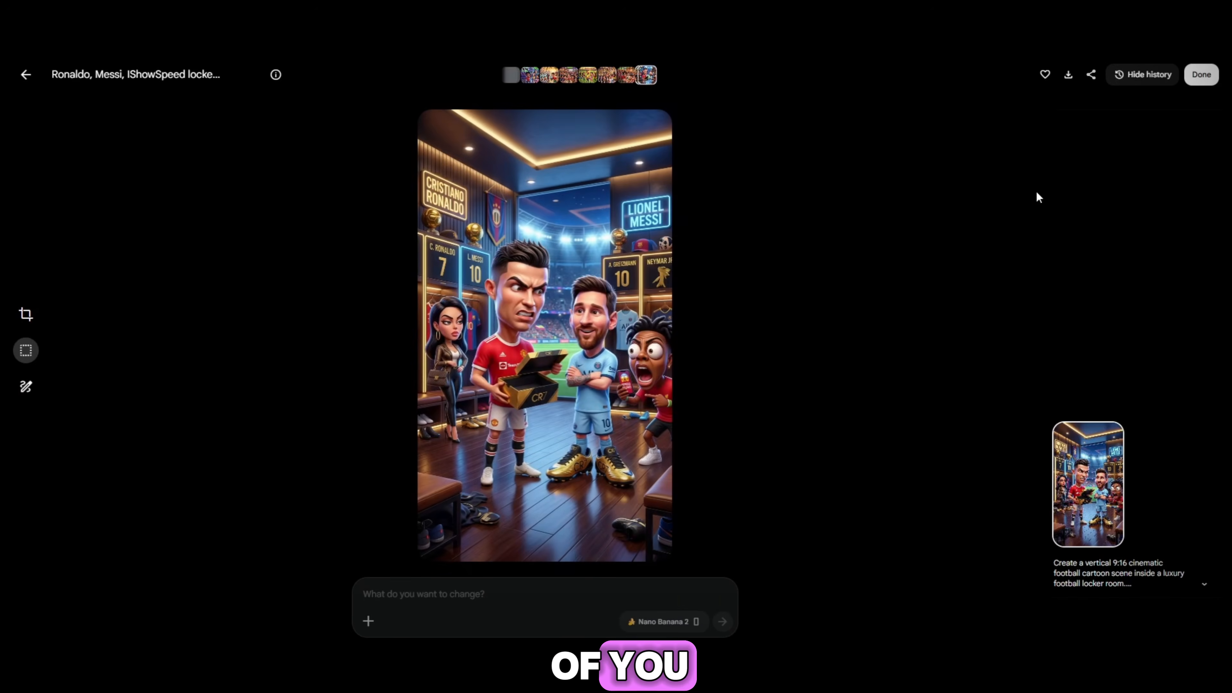
# Step: Download the Scene 3 locker room image at 2K upscaled size and return to the project's media
pyautogui.click(1070, 78)
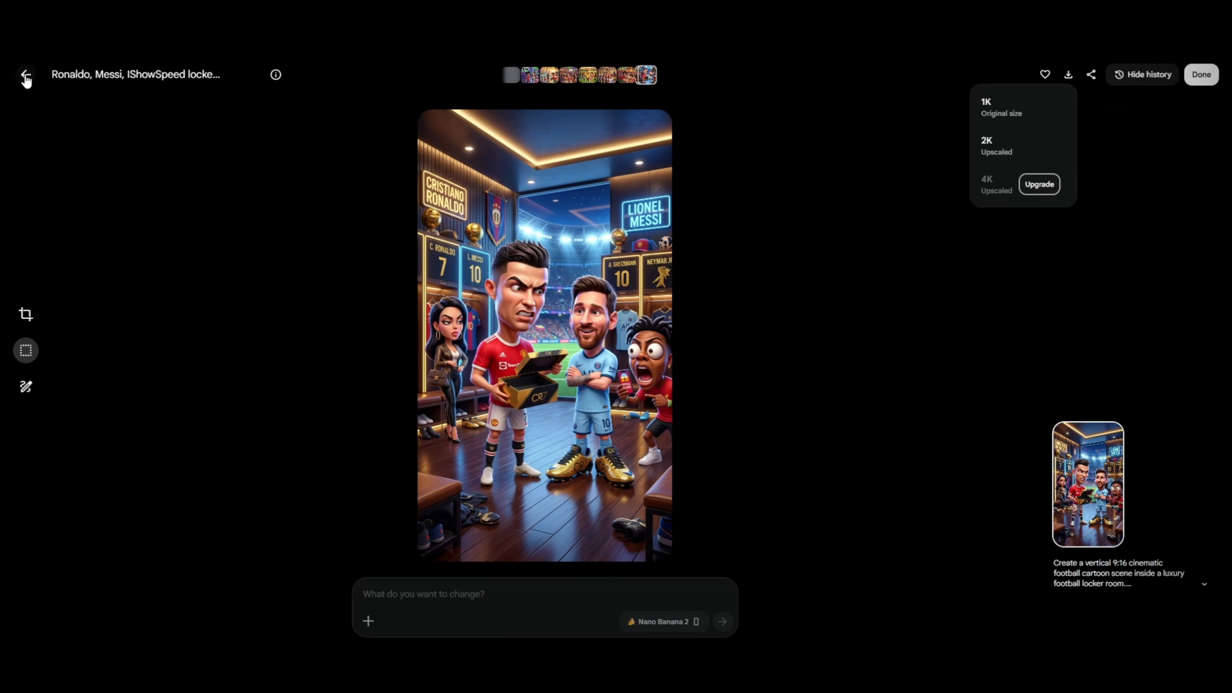
pyautogui.click(993, 155)
pyautogui.click(25, 74)
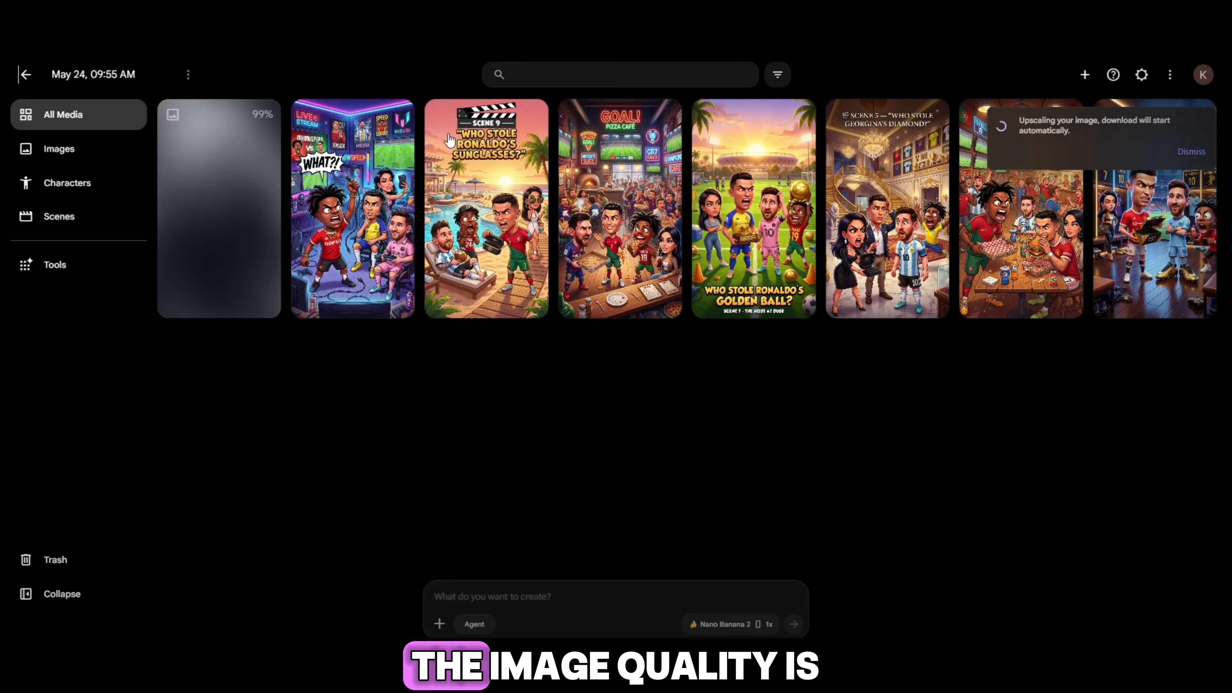
# Step: Download the Scene 4 "WHO STOLE SPEED'S BURGER?" image at 2K upscaled size and return to the project's media
pyautogui.click(1029, 253)
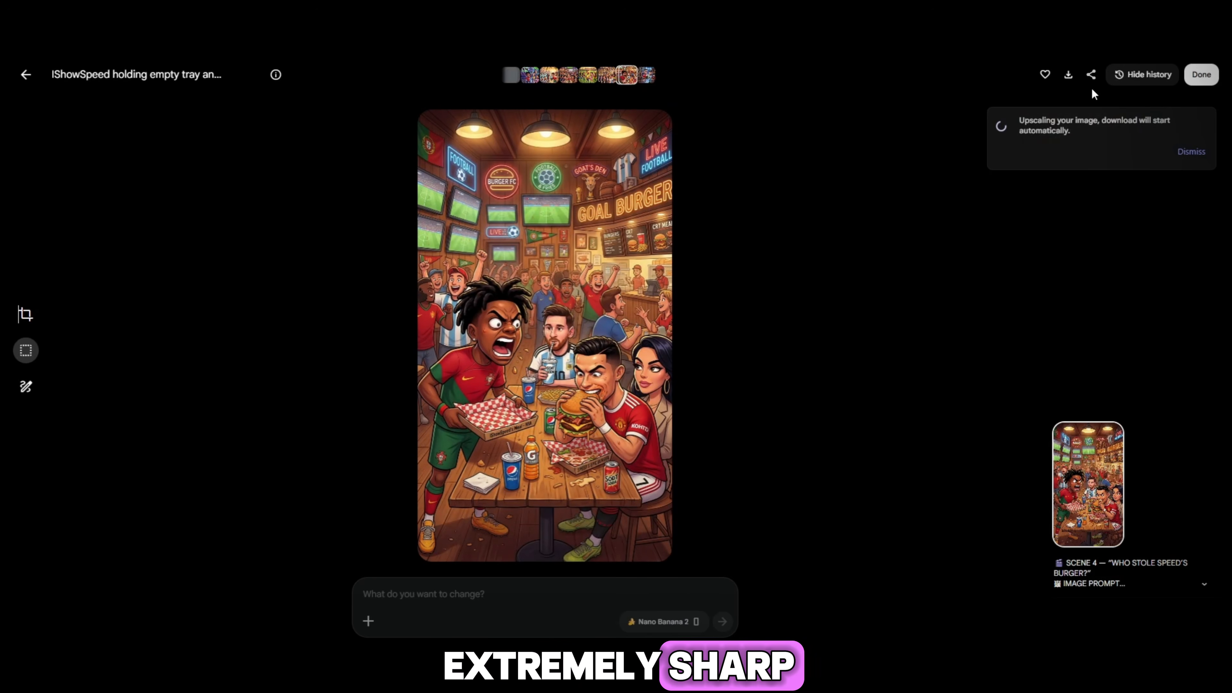
pyautogui.click(1070, 81)
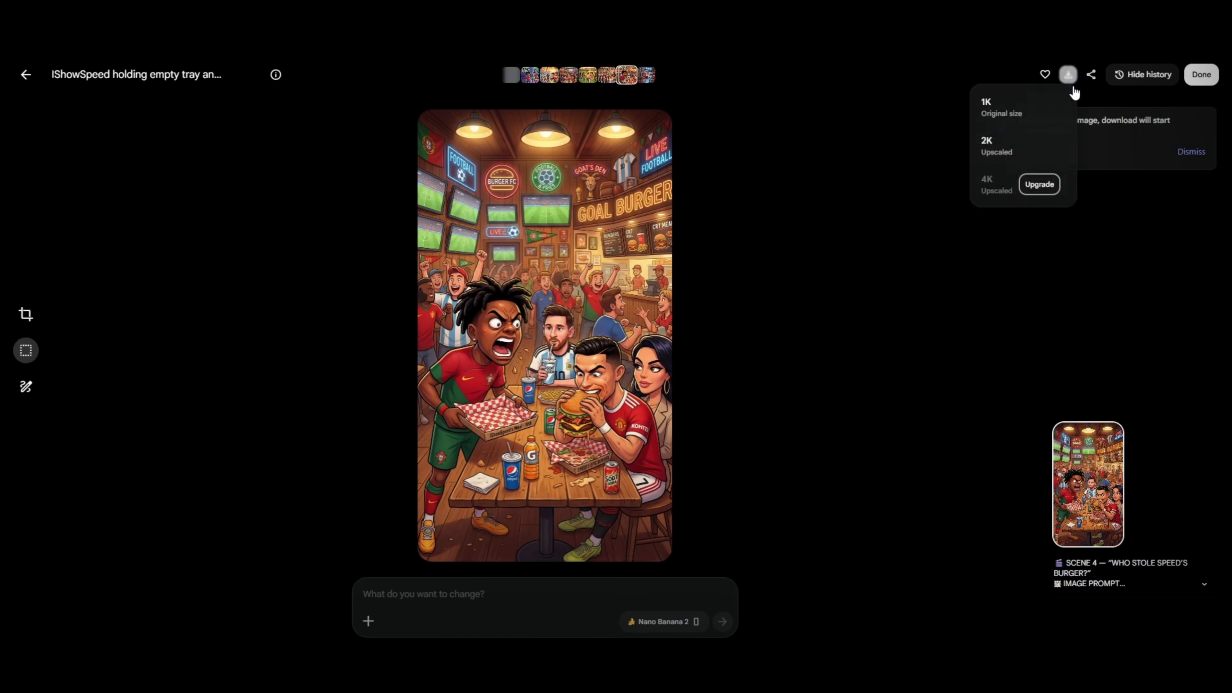
pyautogui.click(25, 78)
# Step: Download the Scene 5 "WHO STOLE GEORGINA'S DIAMOND?" image at 2K upscaled size and return to the project's media
pyautogui.click(847, 301)
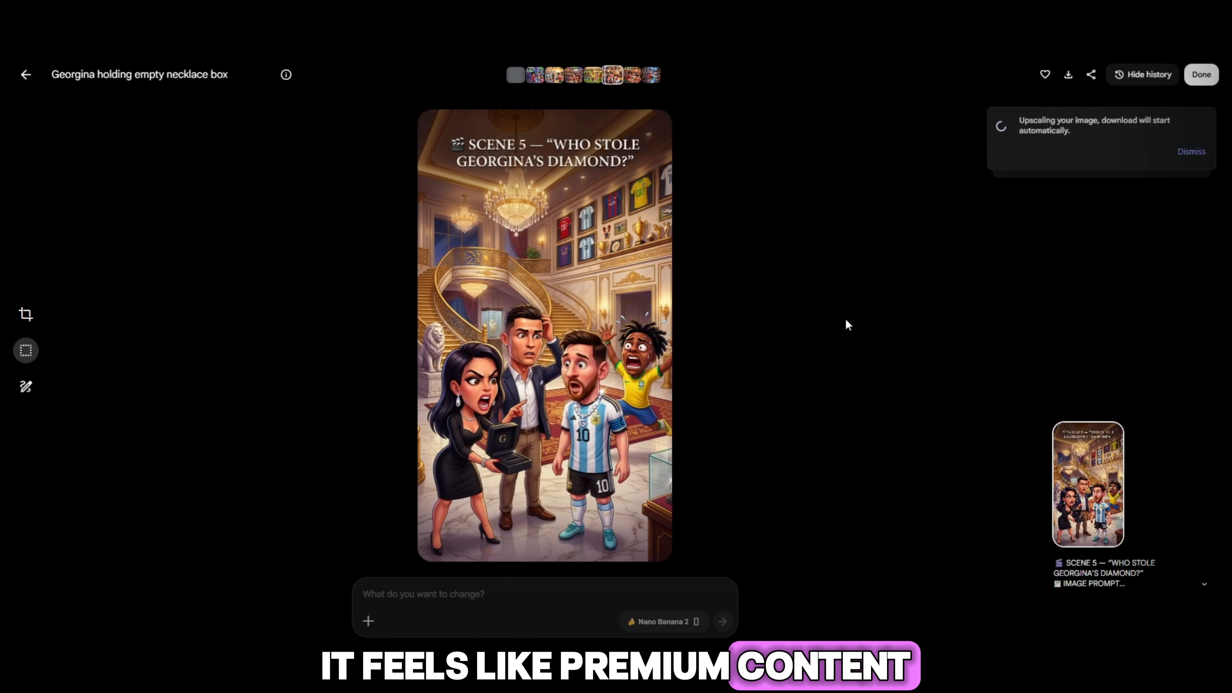
pyautogui.click(1068, 74)
pyautogui.click(1032, 131)
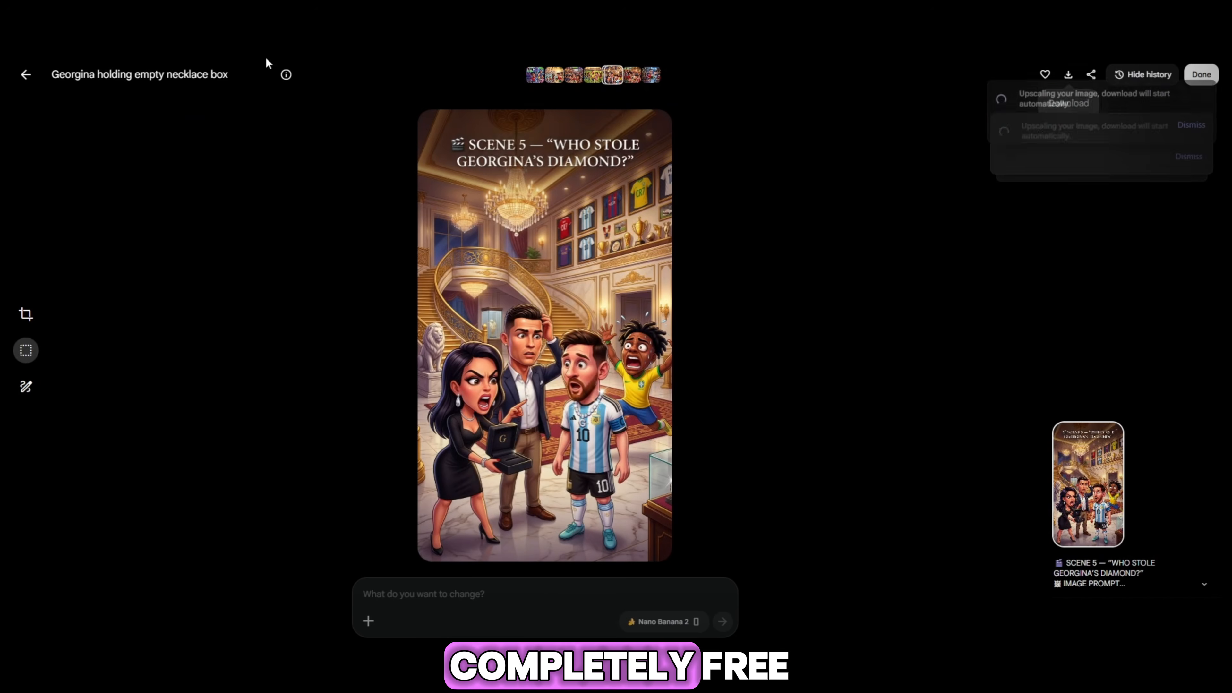
pyautogui.click(23, 75)
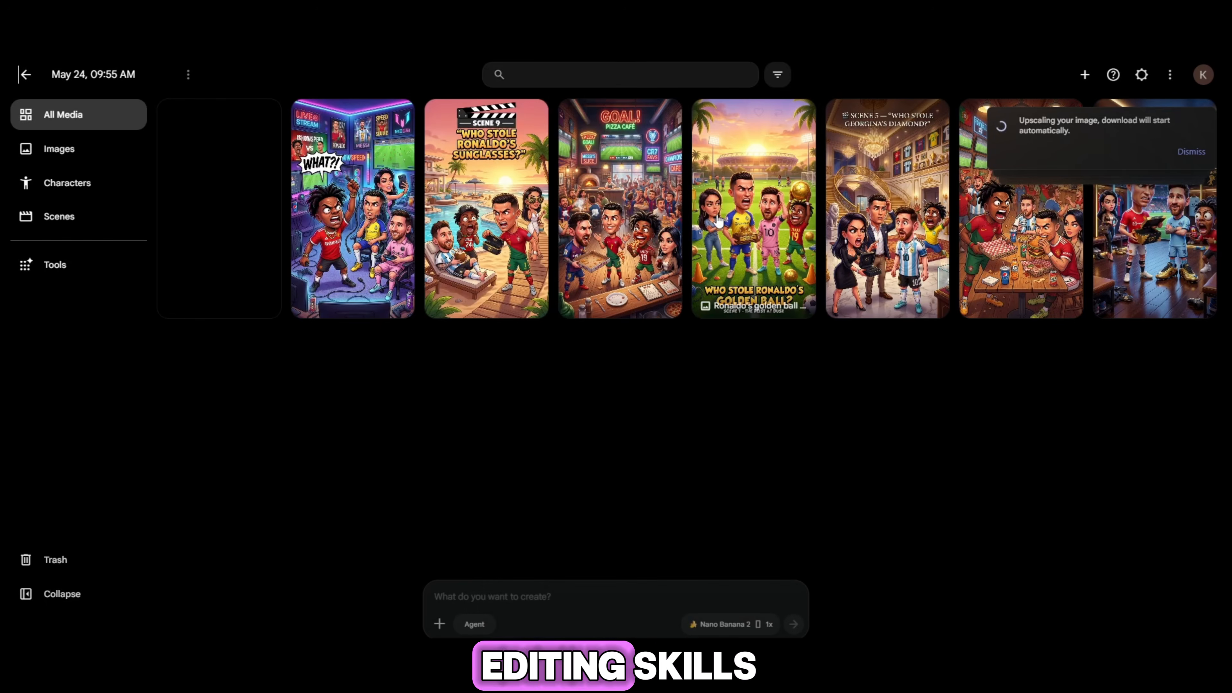
# Step: Download the Scene 7 "WHO STOLE RONALDO'S GOLDEN BALL?" image at 2K upscaled size and return to the project's media
pyautogui.click(767, 221)
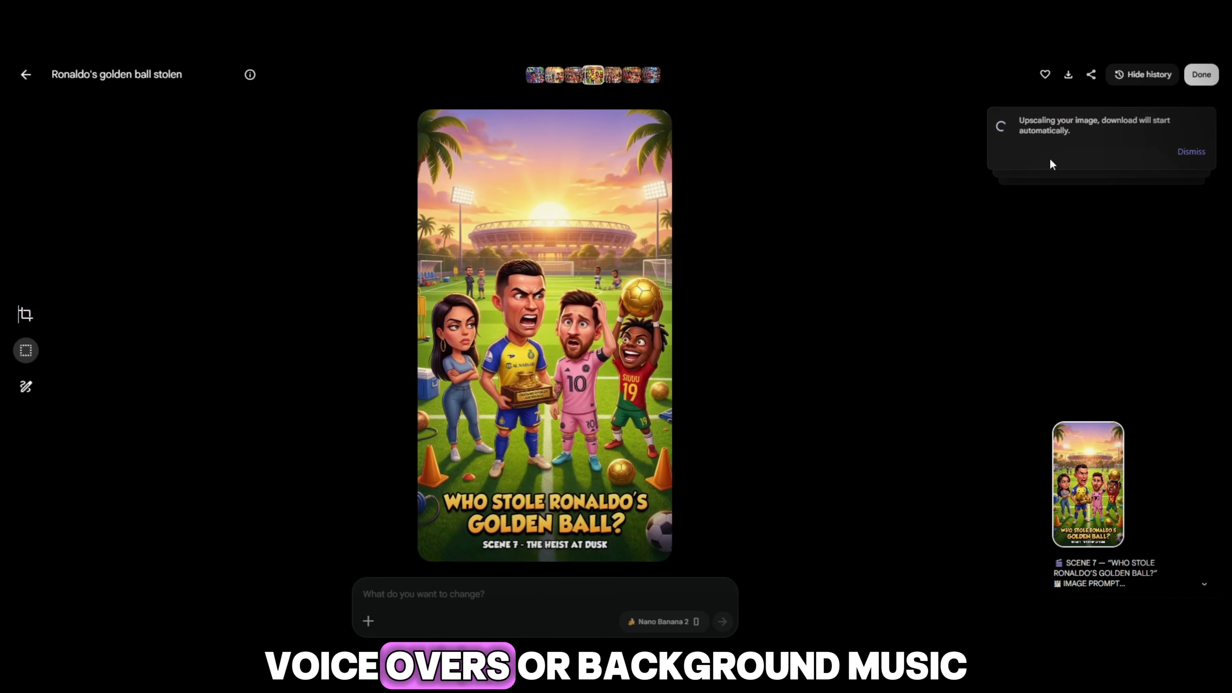
pyautogui.click(1068, 74)
pyautogui.click(1008, 131)
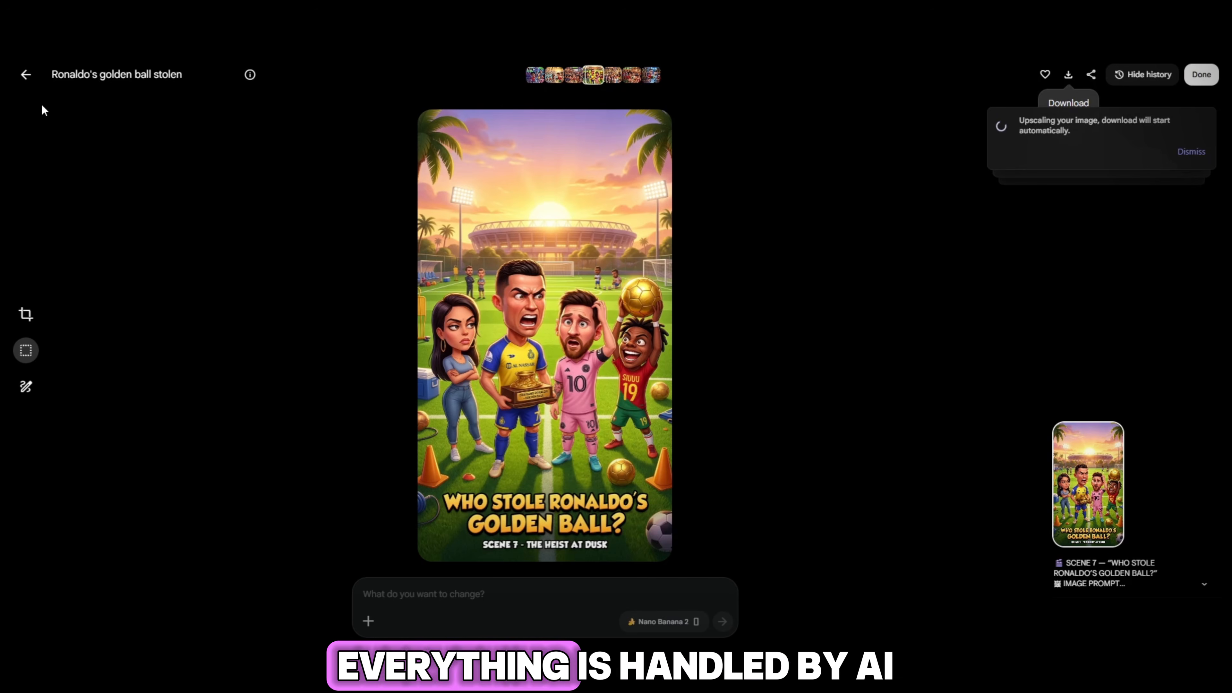
pyautogui.click(31, 81)
# Step: Download the football cartoon pizza restaurant image at 2K upscaled size and return to the project's media
pyautogui.click(619, 209)
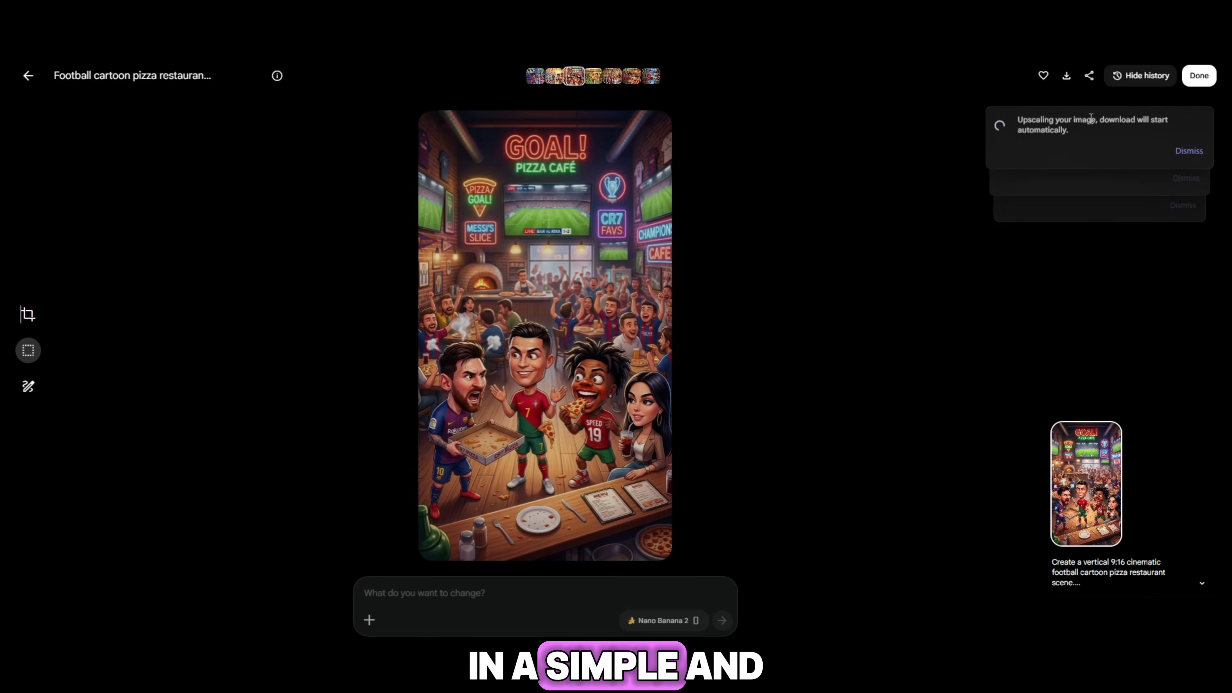
pyautogui.click(1067, 76)
pyautogui.click(990, 141)
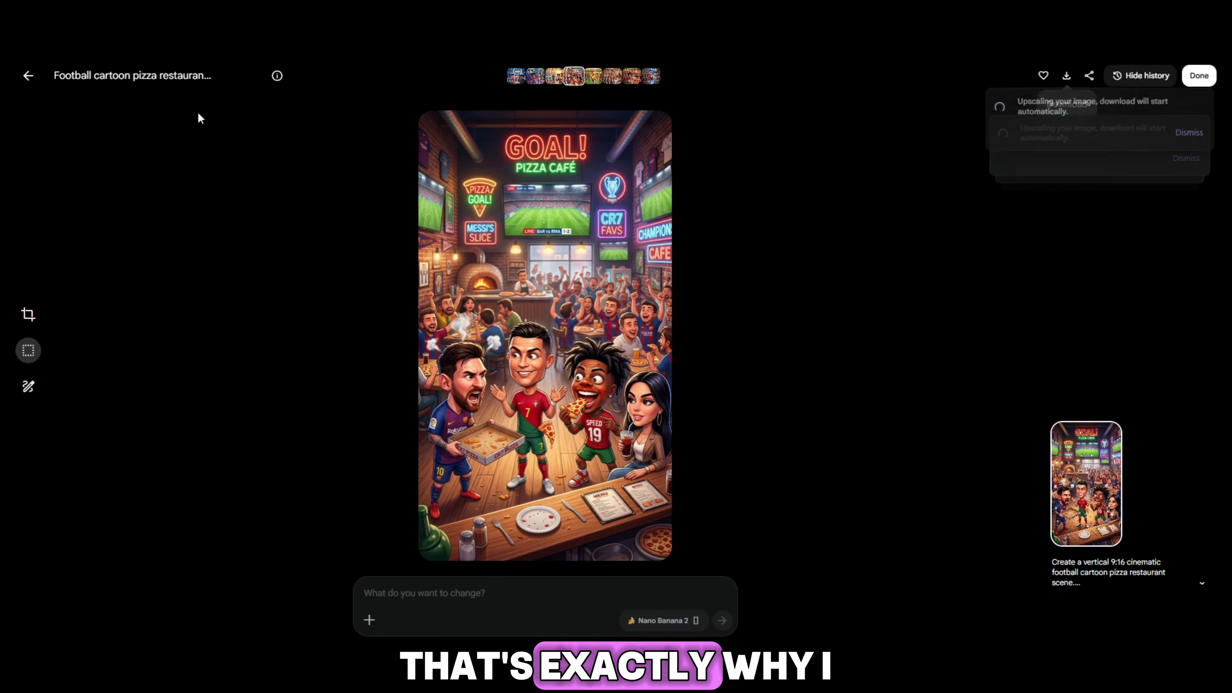
pyautogui.click(29, 76)
# Step: Download the Scene 9 "WHO STOLE RONALDO'S SUNGLASSES?" image at 2K upscaled size, return to the project's media and reopen that image
pyautogui.click(518, 201)
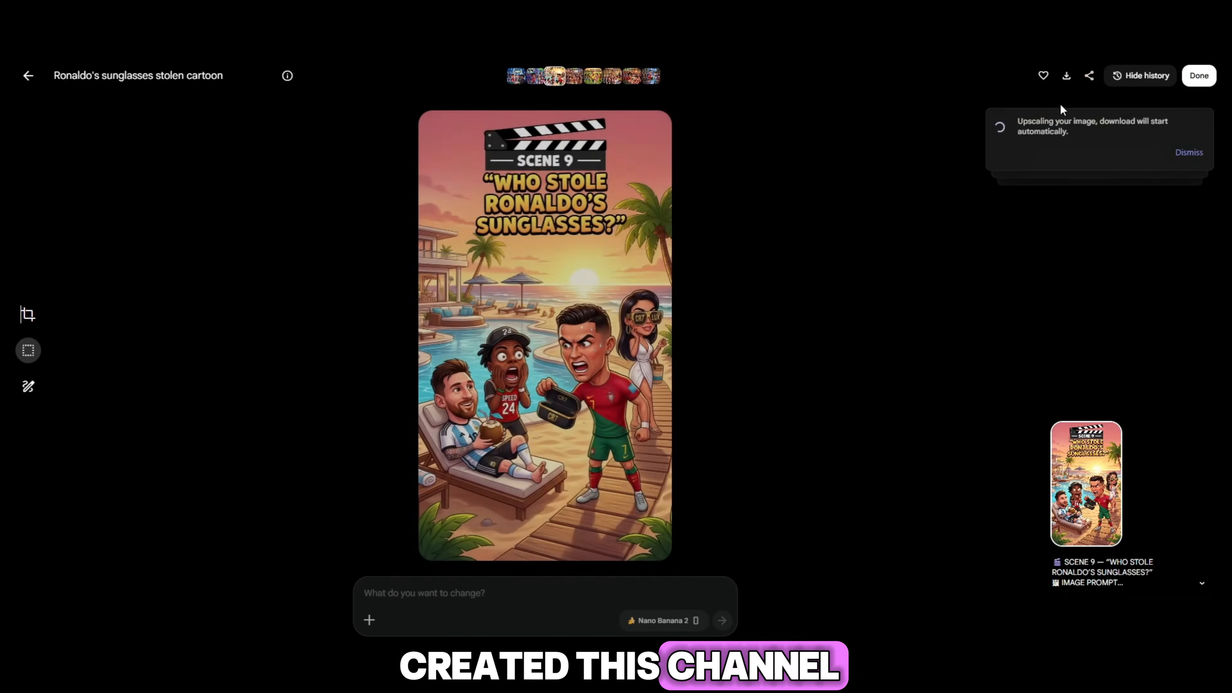
pyautogui.click(1066, 75)
pyautogui.click(990, 146)
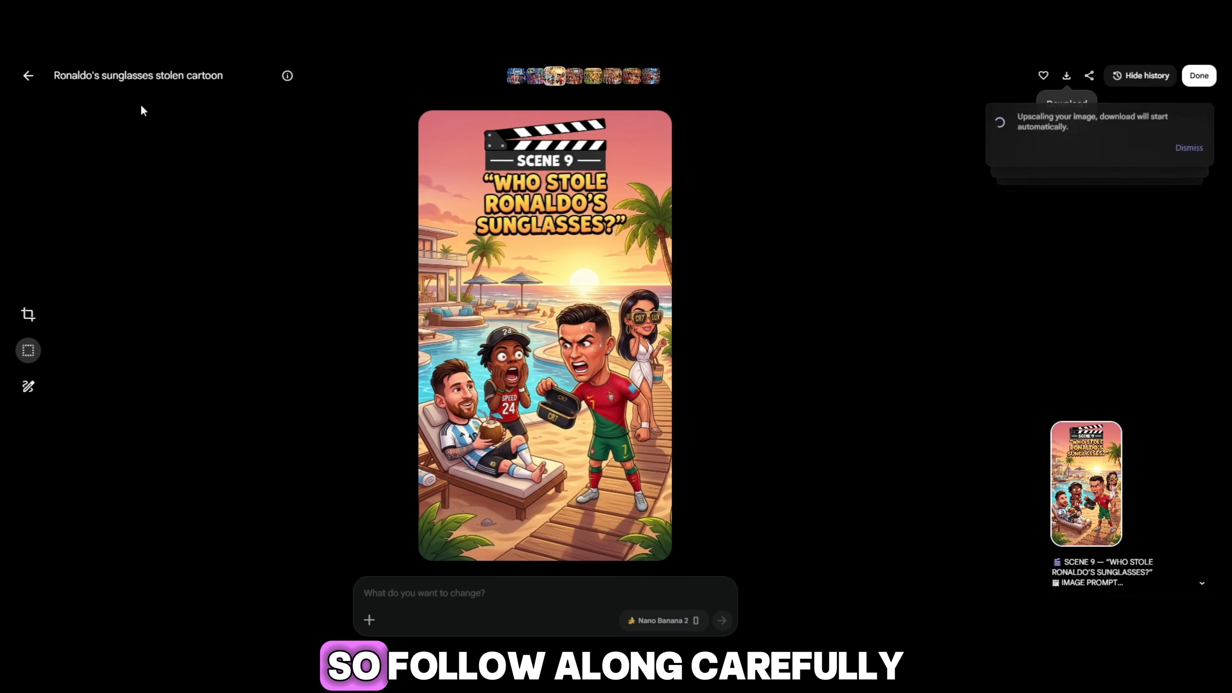
pyautogui.click(29, 76)
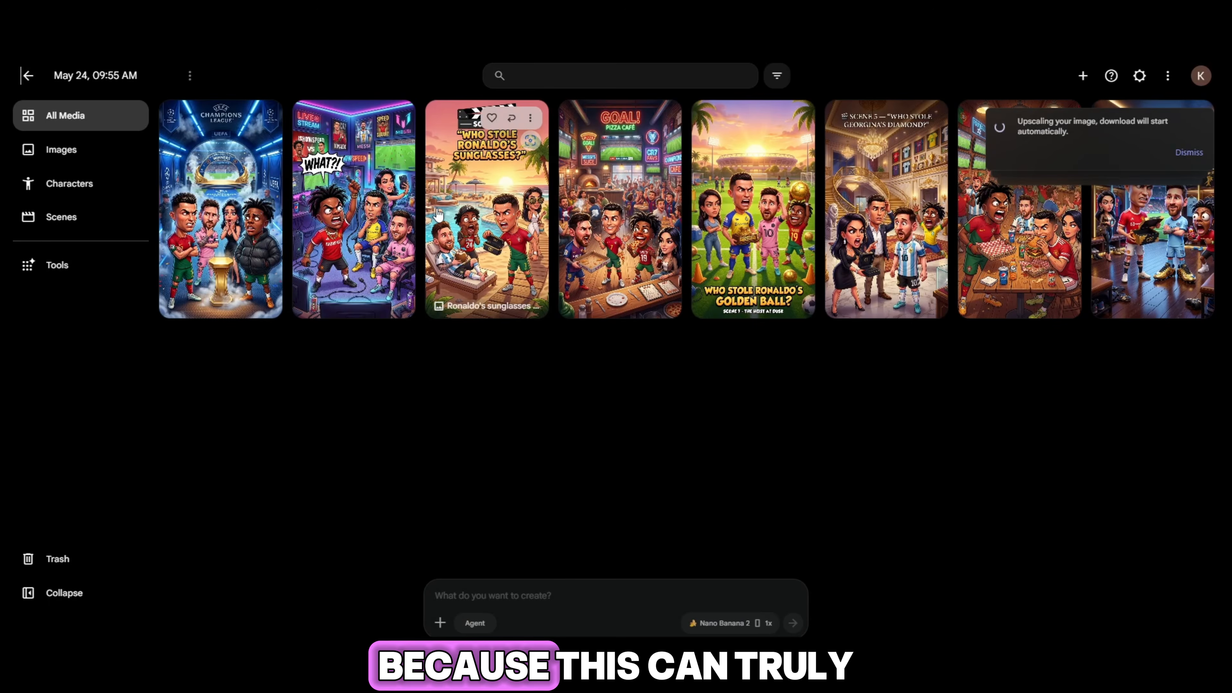
pyautogui.click(493, 228)
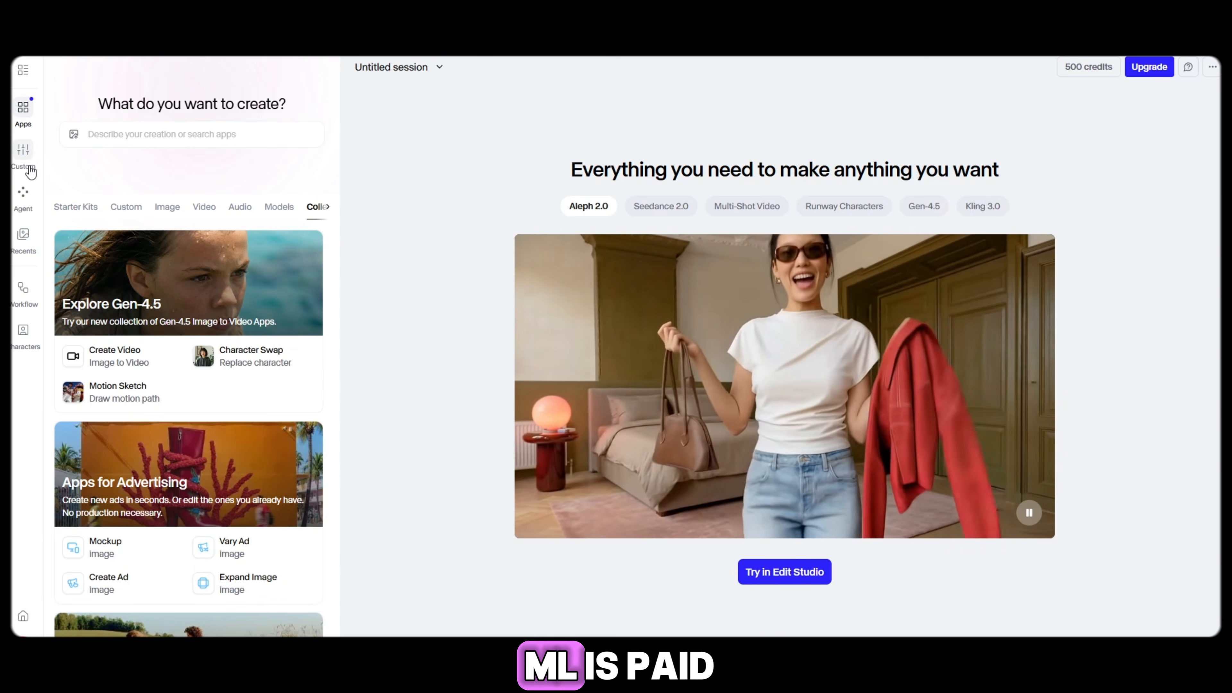
# Step: Switch to Runway, start a Generate Video session and upload the Scene 11 Champions League image from the ranldo folder as first video frame
pyautogui.click(23, 615)
pyautogui.scroll(-1, 83, 517)
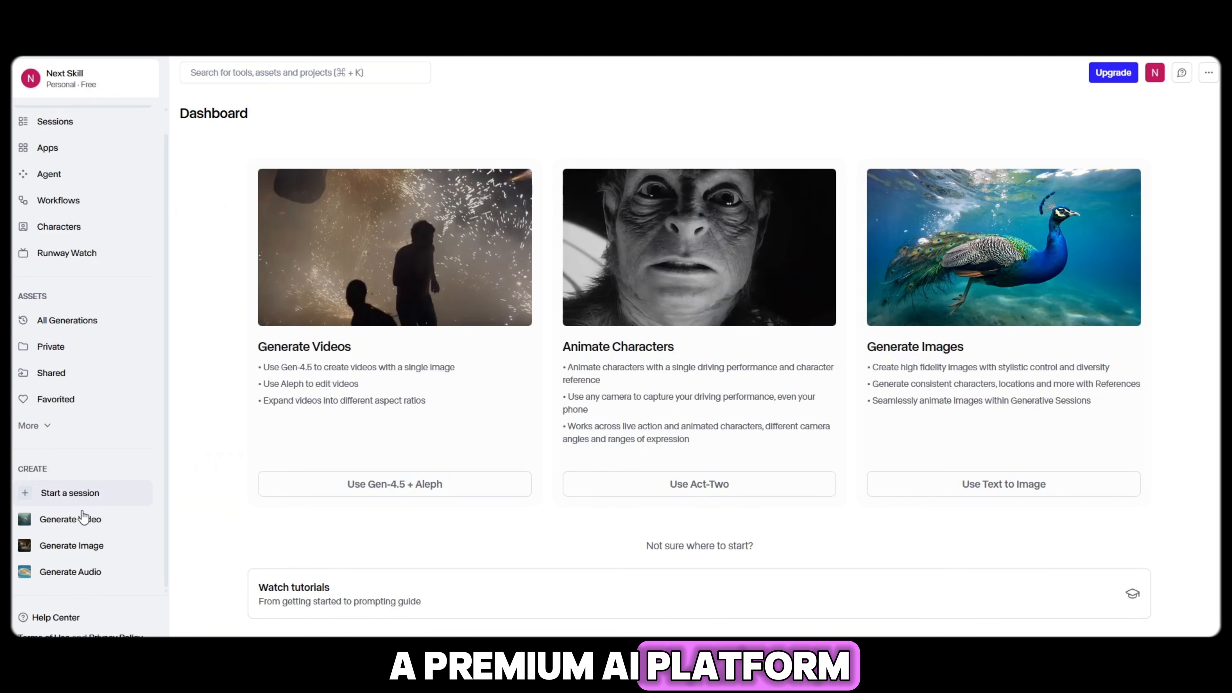
pyautogui.click(87, 521)
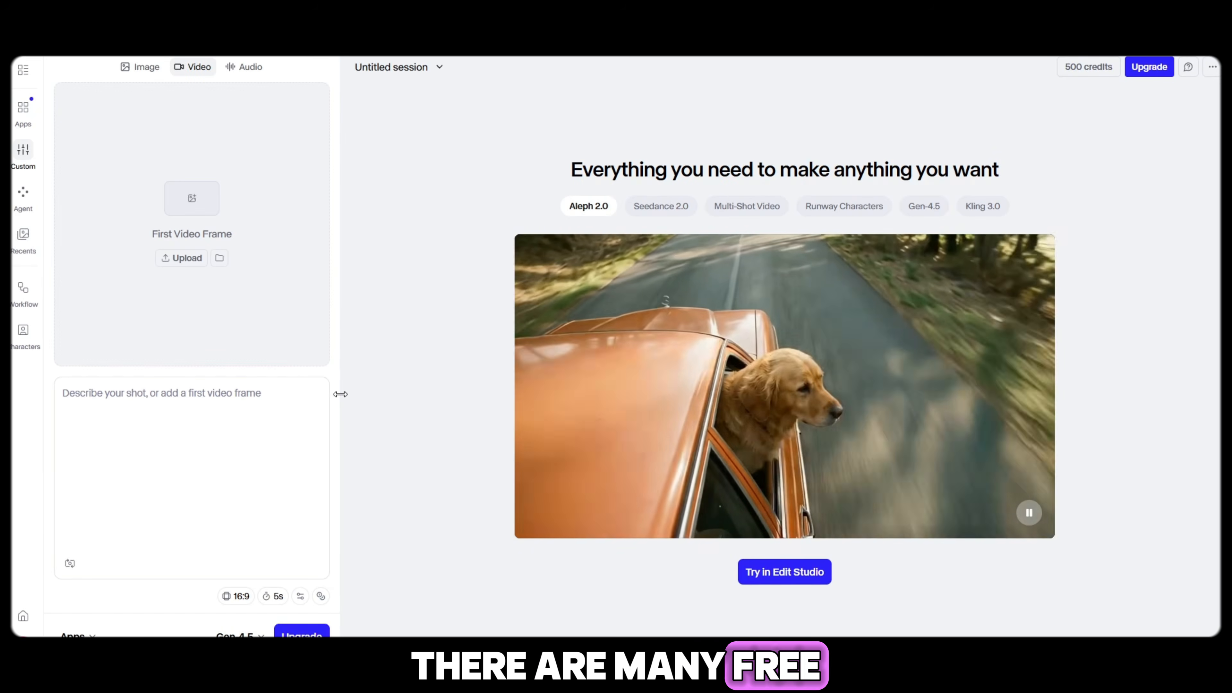
pyautogui.click(241, 288)
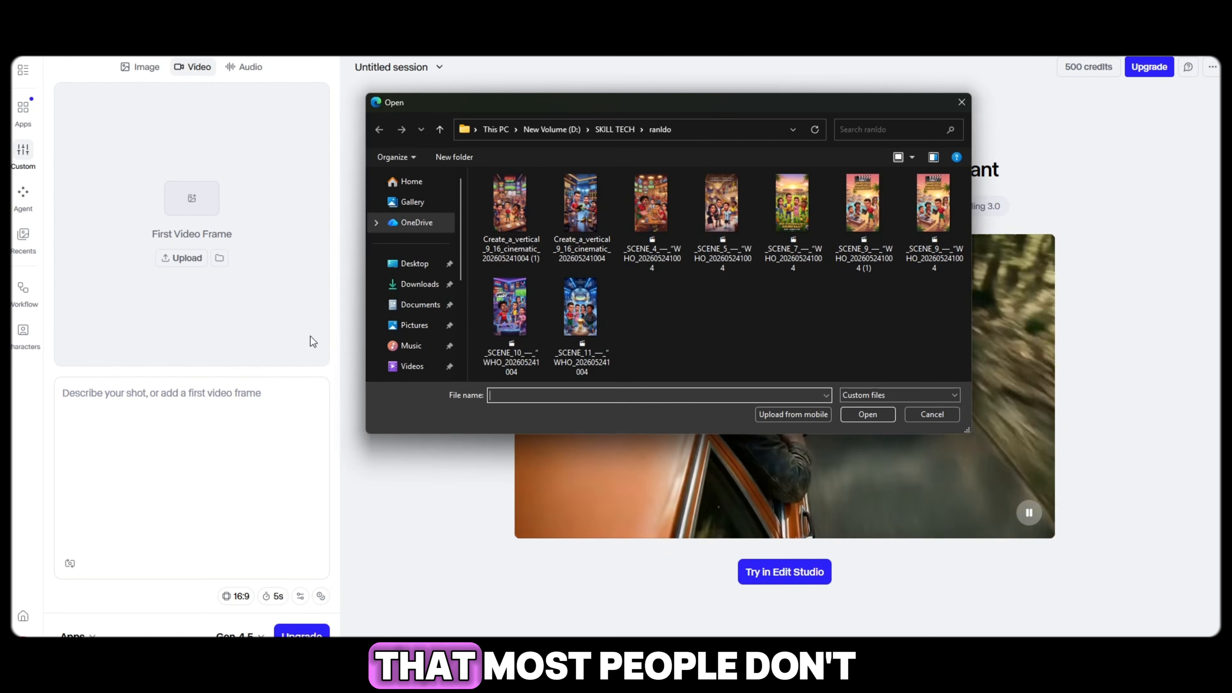
pyautogui.doubleClick(591, 320)
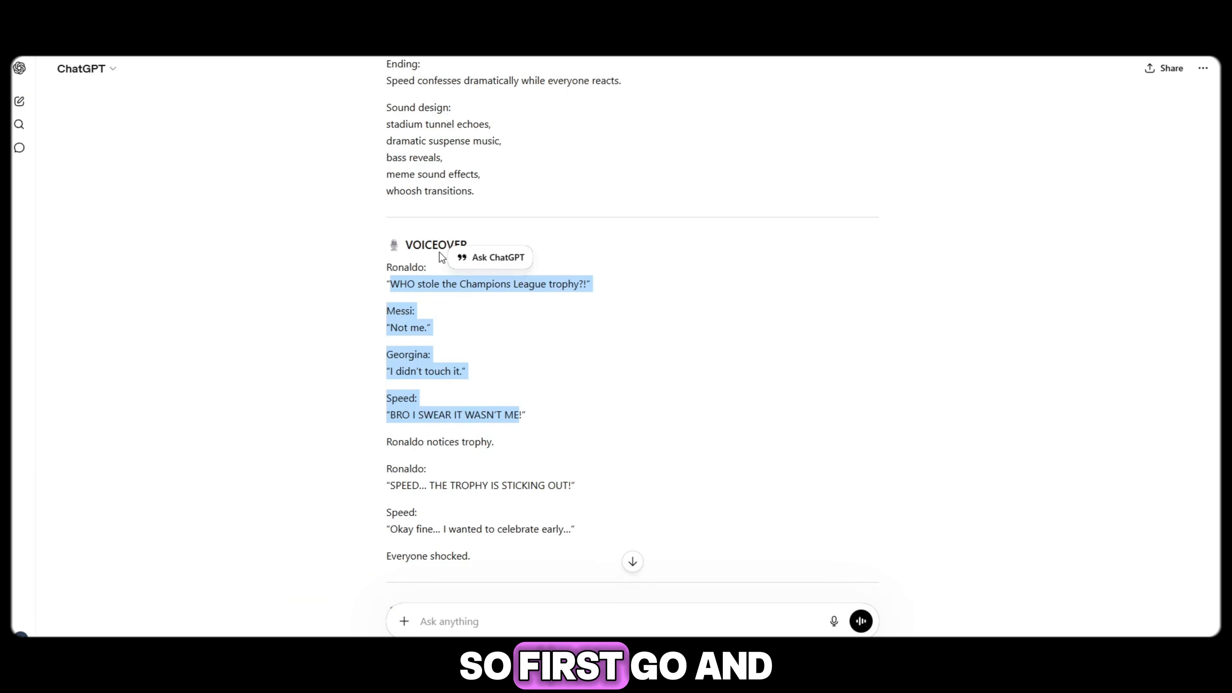
# Step: Copy the Scene 11 video prompt from ChatGPT, from its opening line through the character actions, and paste it into Runway's prompt
pyautogui.scroll(10, 440, 257)
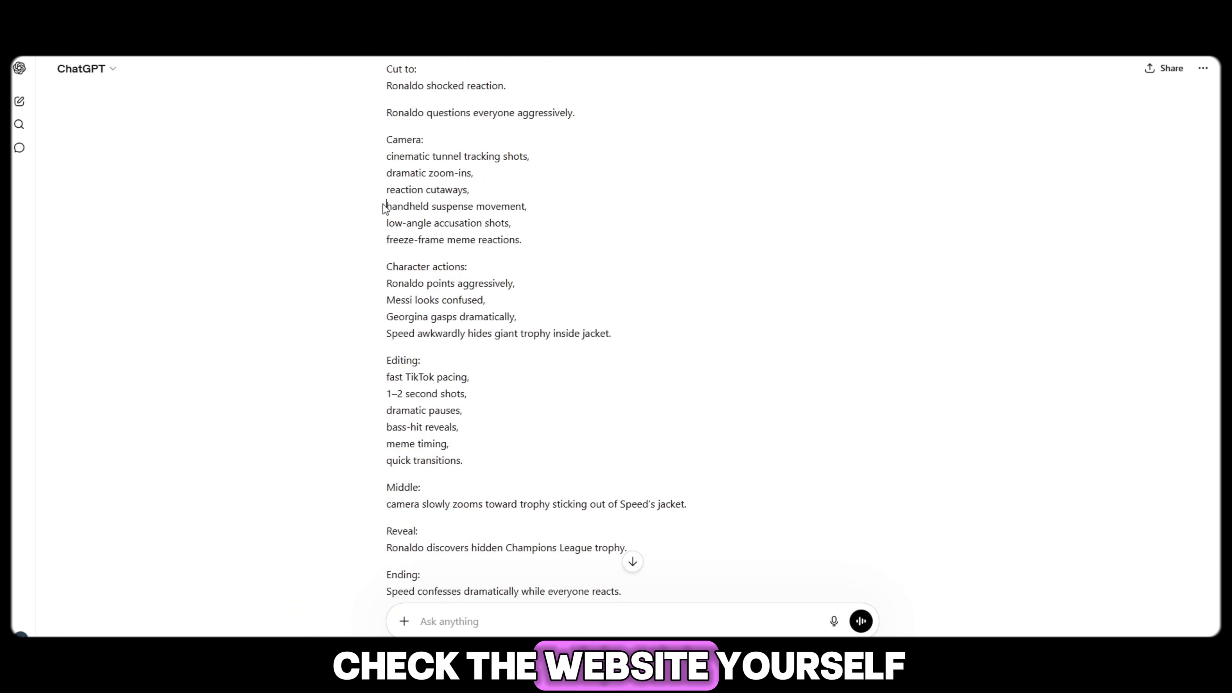
pyautogui.click(385, 136)
pyautogui.moveTo(387, 139); pyautogui.dragTo(628, 453)
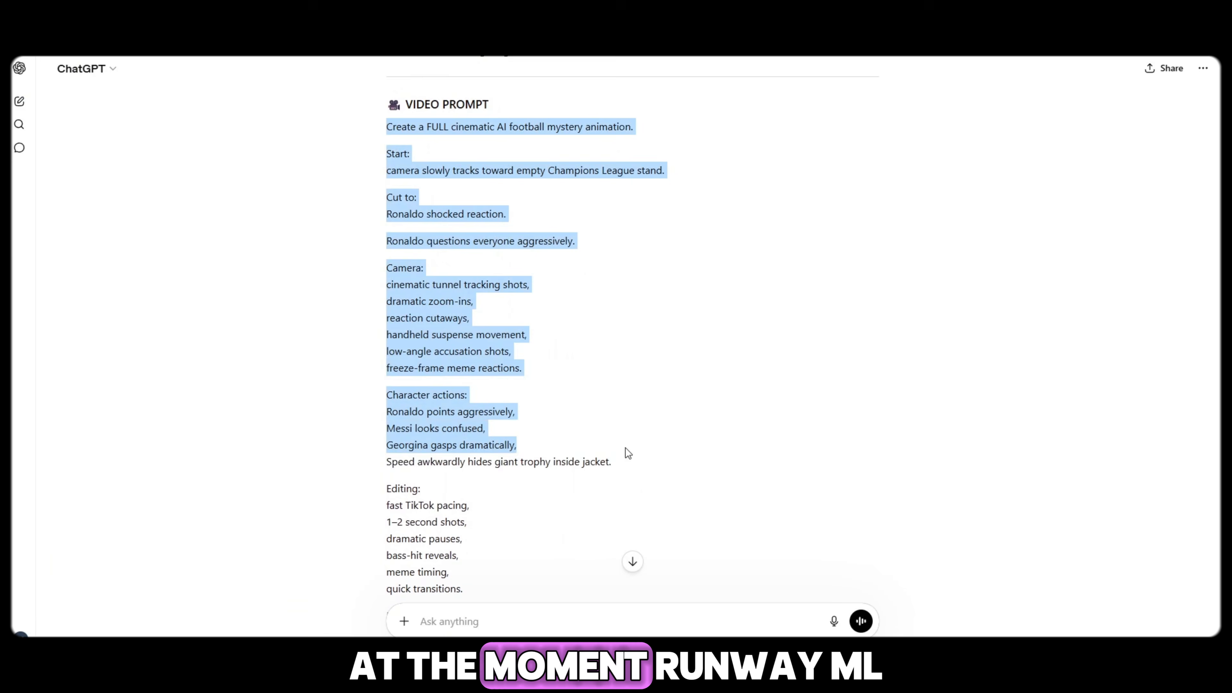
pyautogui.rightClick(462, 351)
pyautogui.click(487, 349)
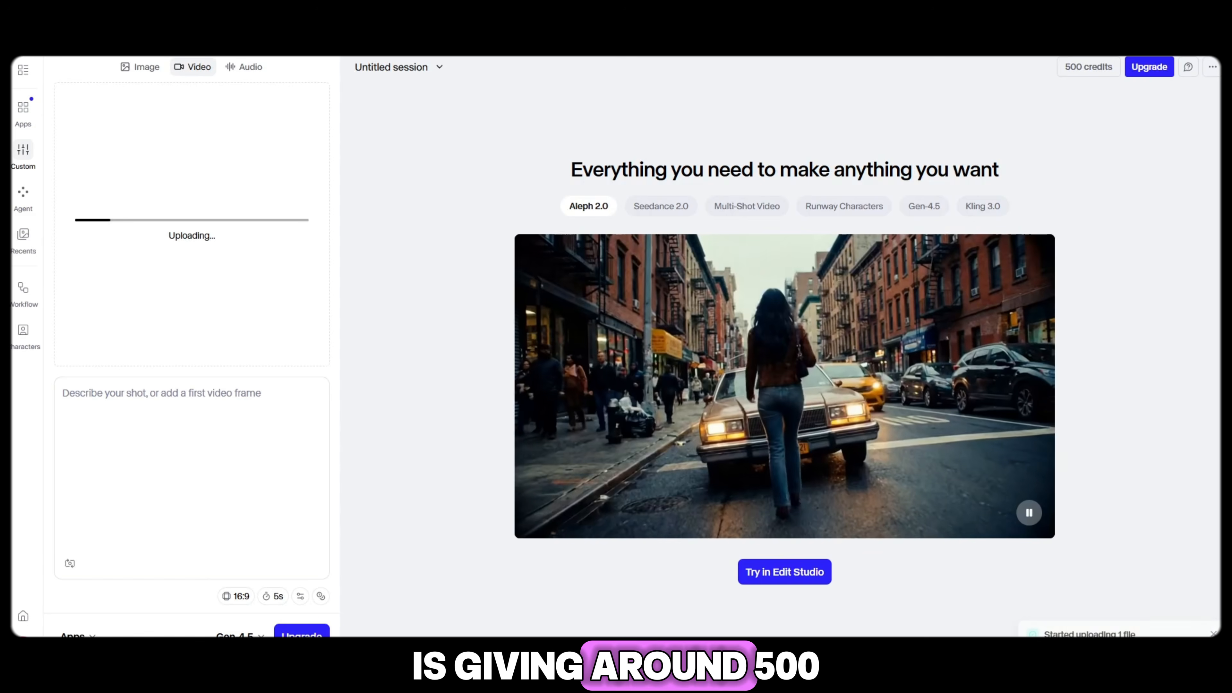
pyautogui.rightClick(187, 414)
pyautogui.click(214, 245)
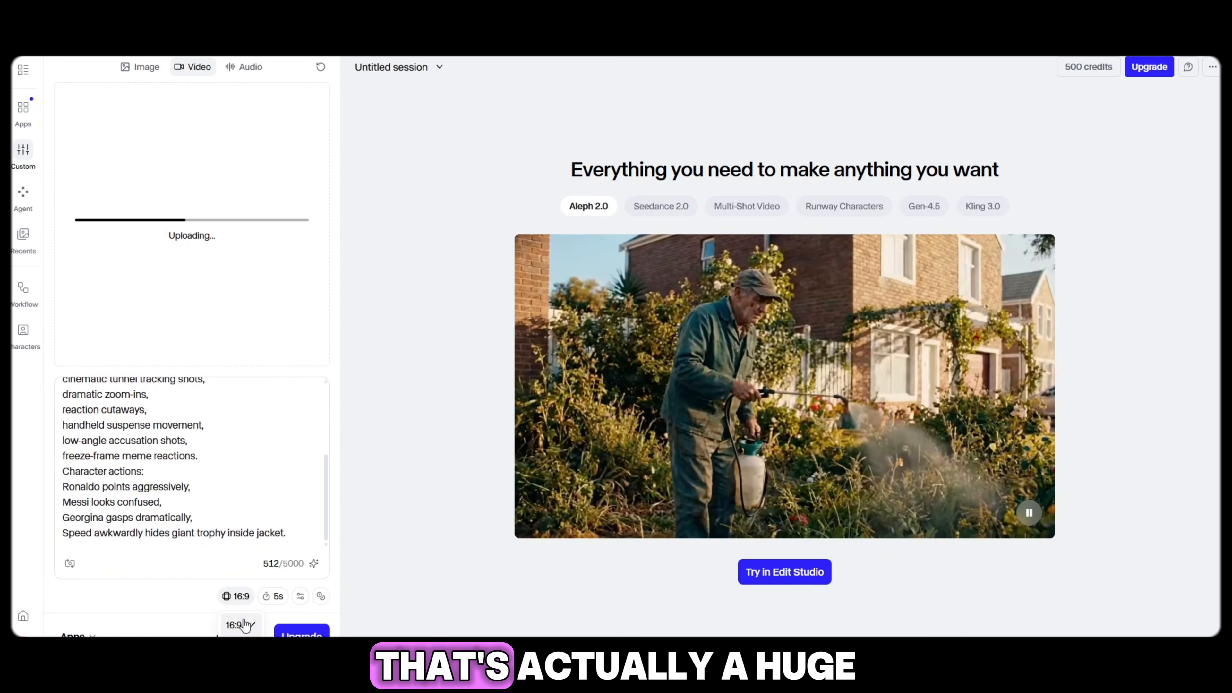
pyautogui.click(156, 499)
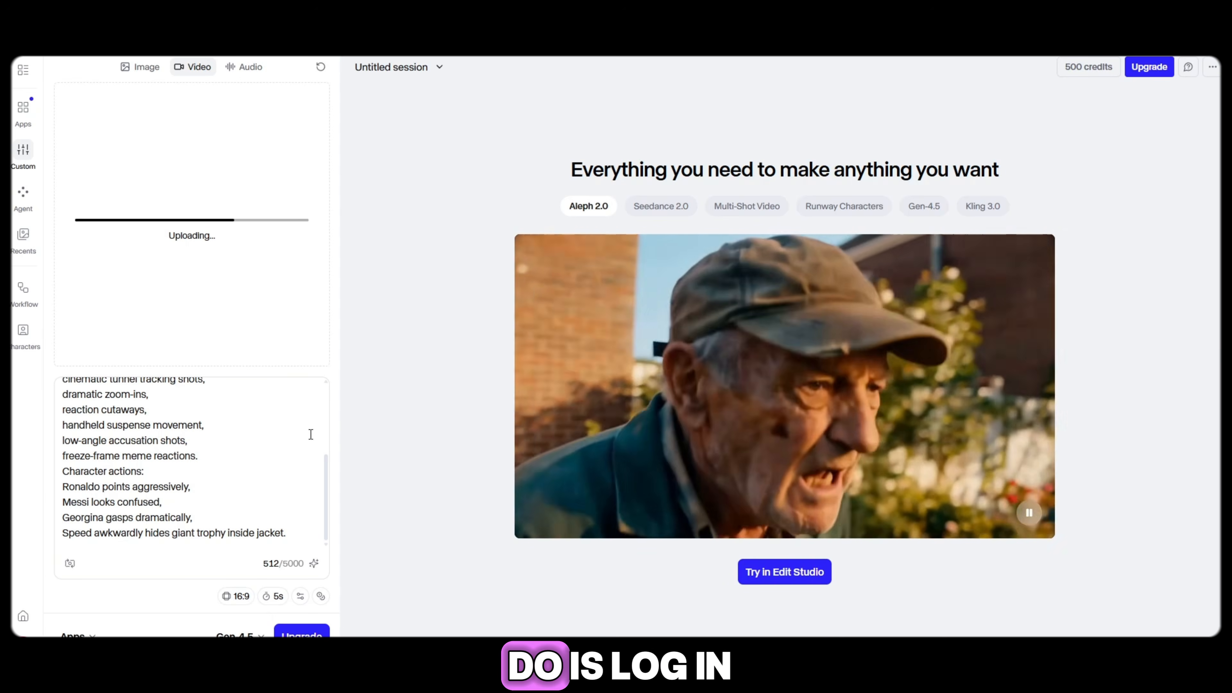
# Step: Select the Gen-4 Turbo model, generate the 5-second 9:16 Champions League trophy video and view it
pyautogui.click(240, 635)
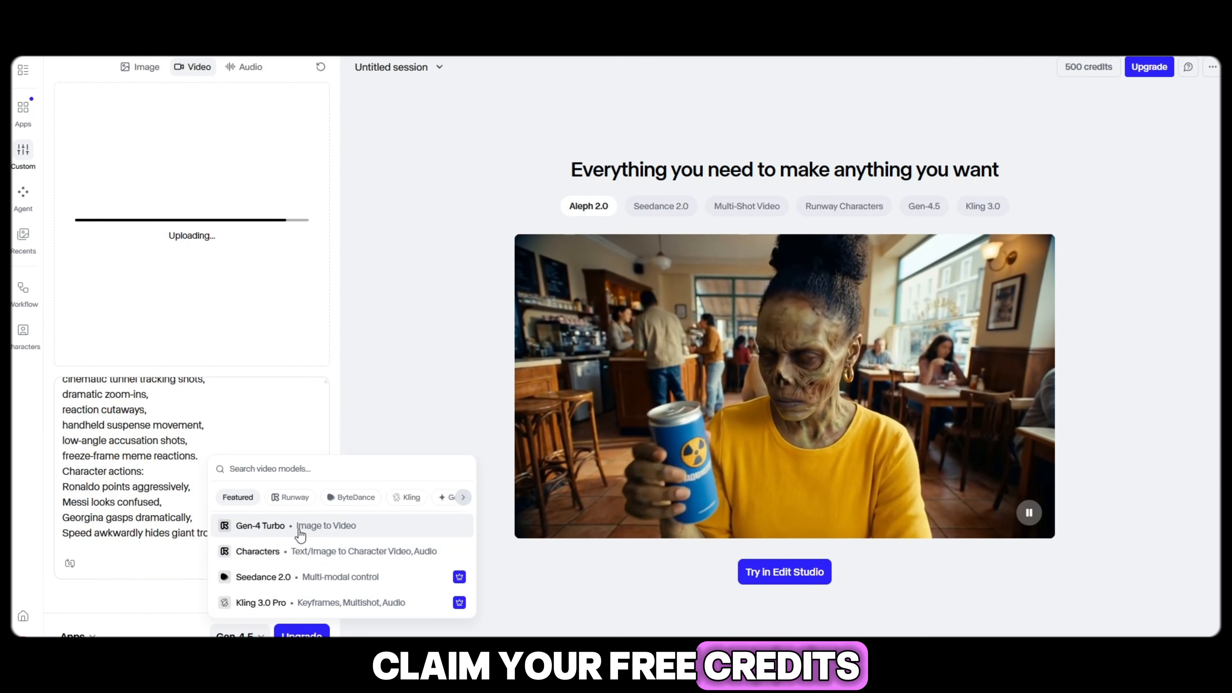
pyautogui.click(300, 531)
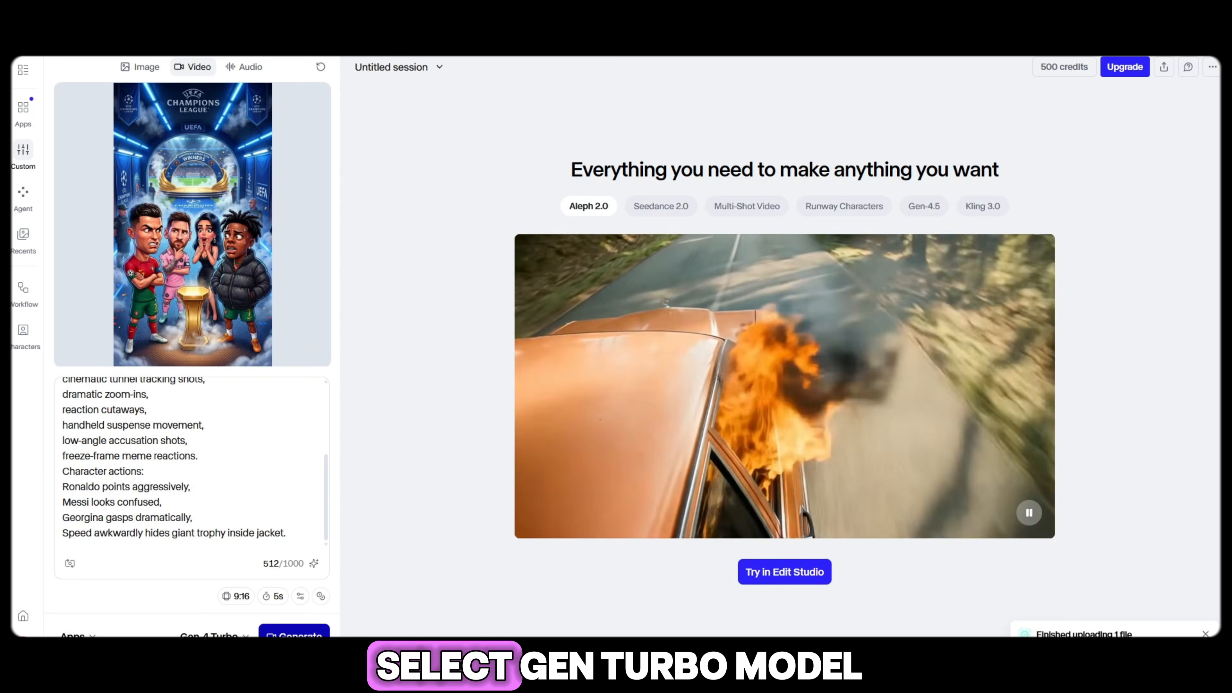
pyautogui.click(300, 596)
pyautogui.click(141, 609)
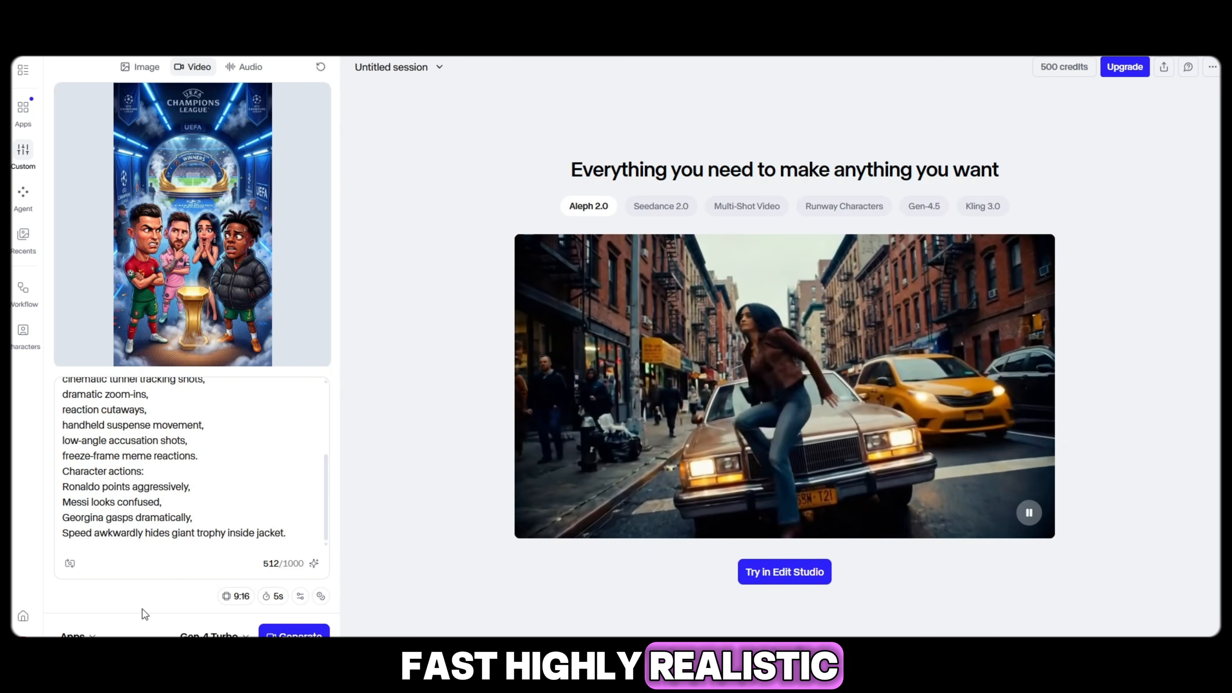
pyautogui.moveTo(319, 599)
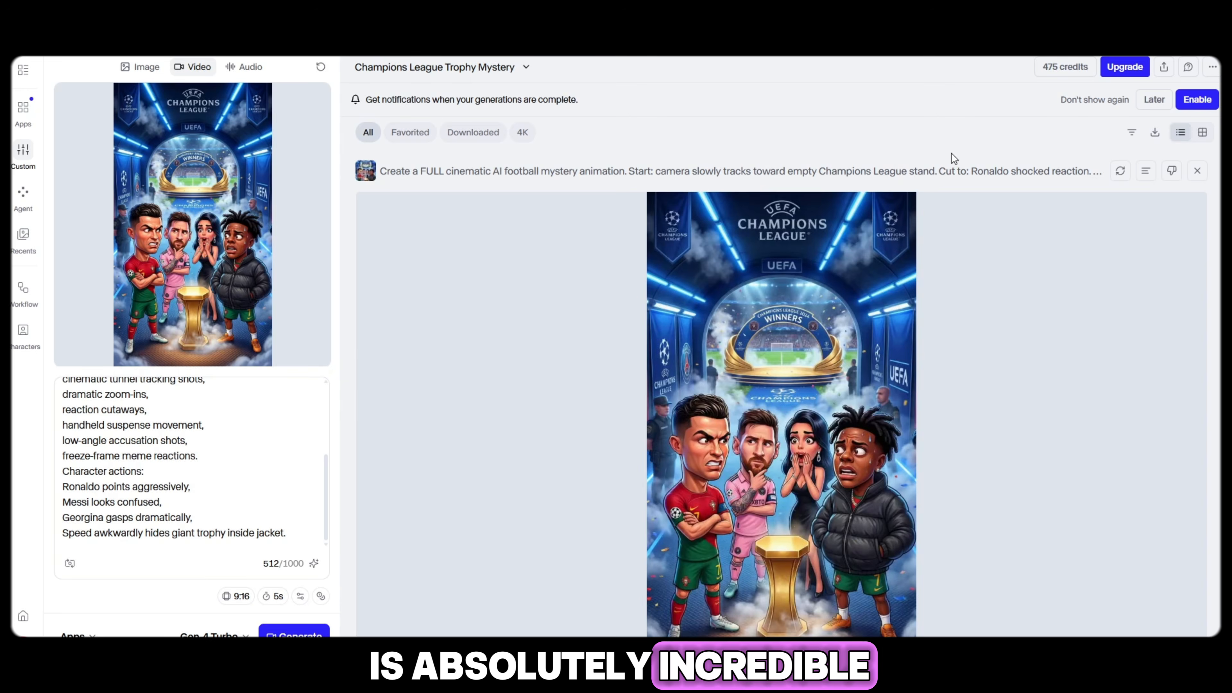
pyautogui.scroll(-2, 567, 274)
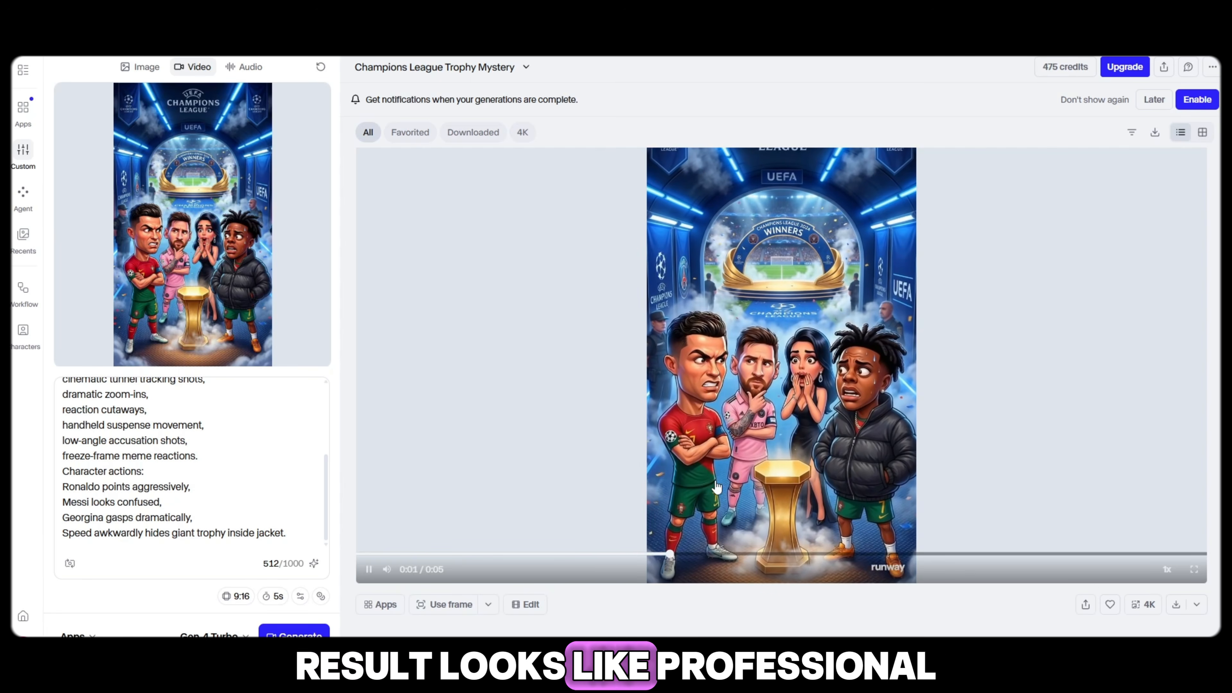
# Step: Replace Runway's first video frame with the Scene 10 image from the ranldo folder
pyautogui.moveTo(198, 281)
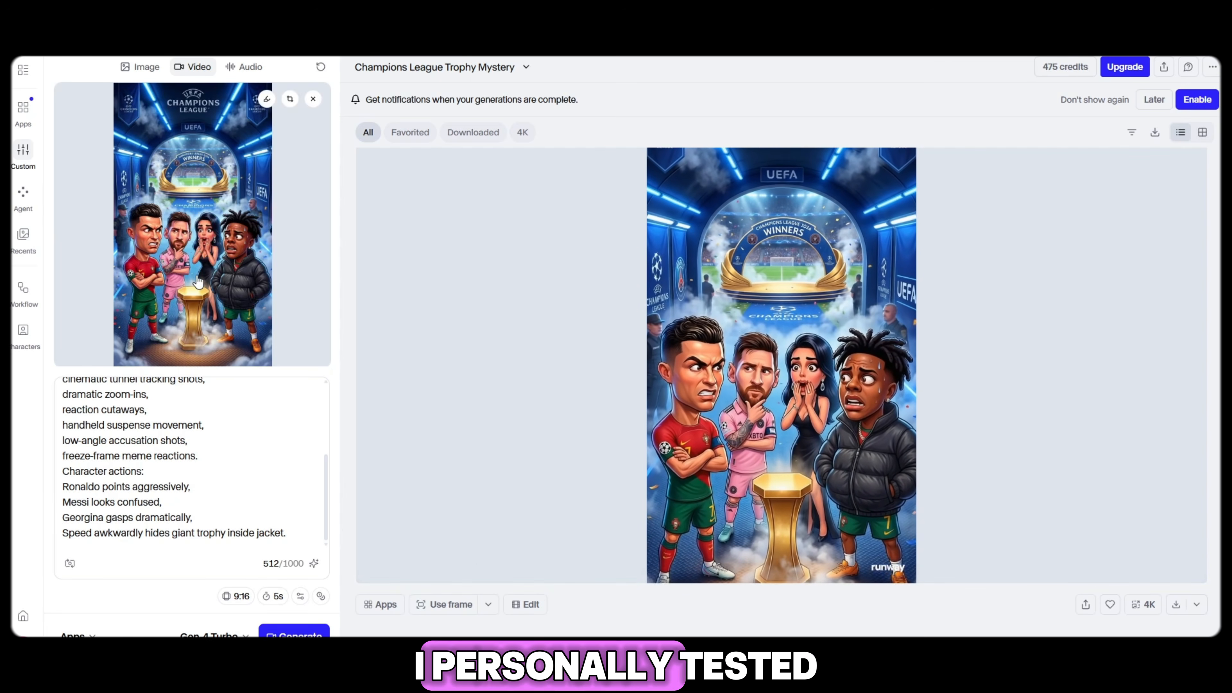
pyautogui.click(313, 99)
pyautogui.click(316, 218)
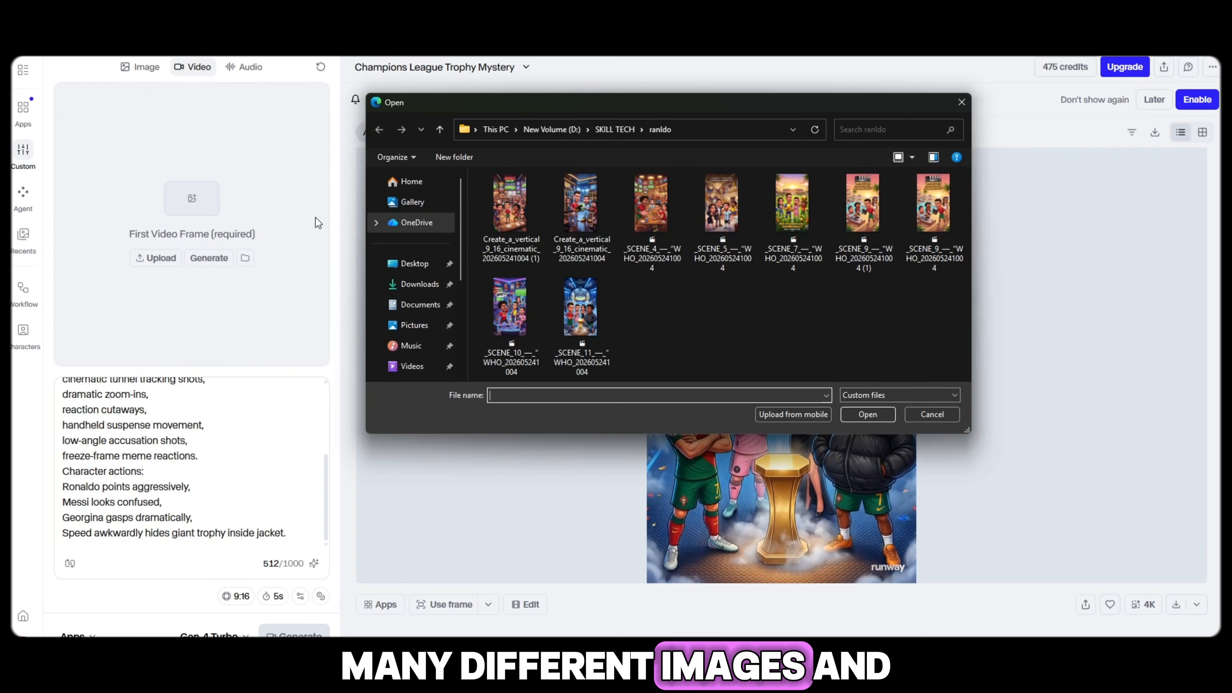
pyautogui.doubleClick(511, 308)
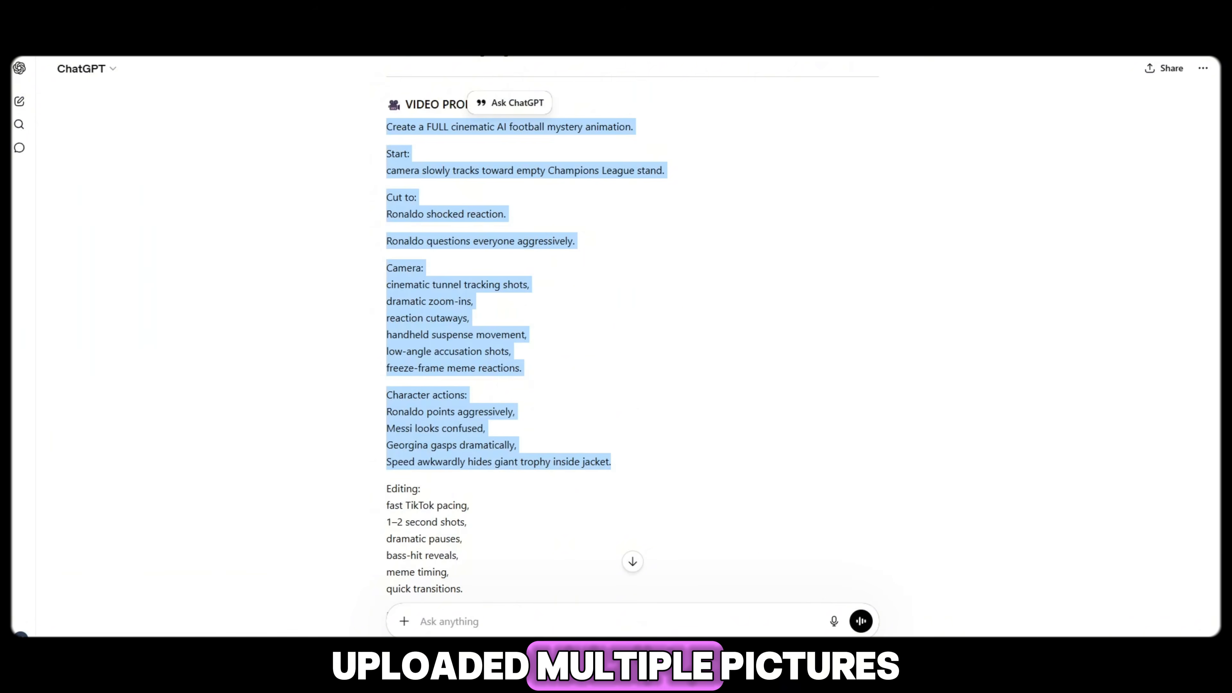
# Step: Copy the Scene 10 video prompt from ChatGPT through the character actions and replace Runway's existing prompt with it
pyautogui.scroll(-5, 527, 377)
pyautogui.scroll(20, 529, 375)
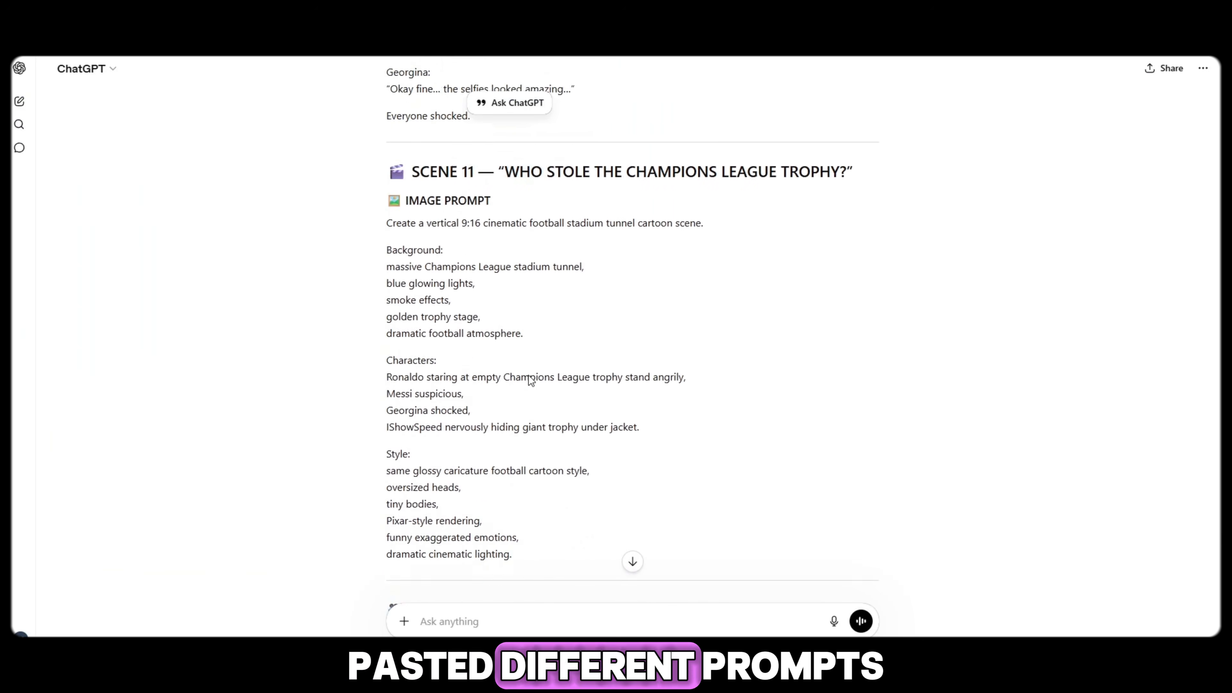
pyautogui.scroll(12, 528, 376)
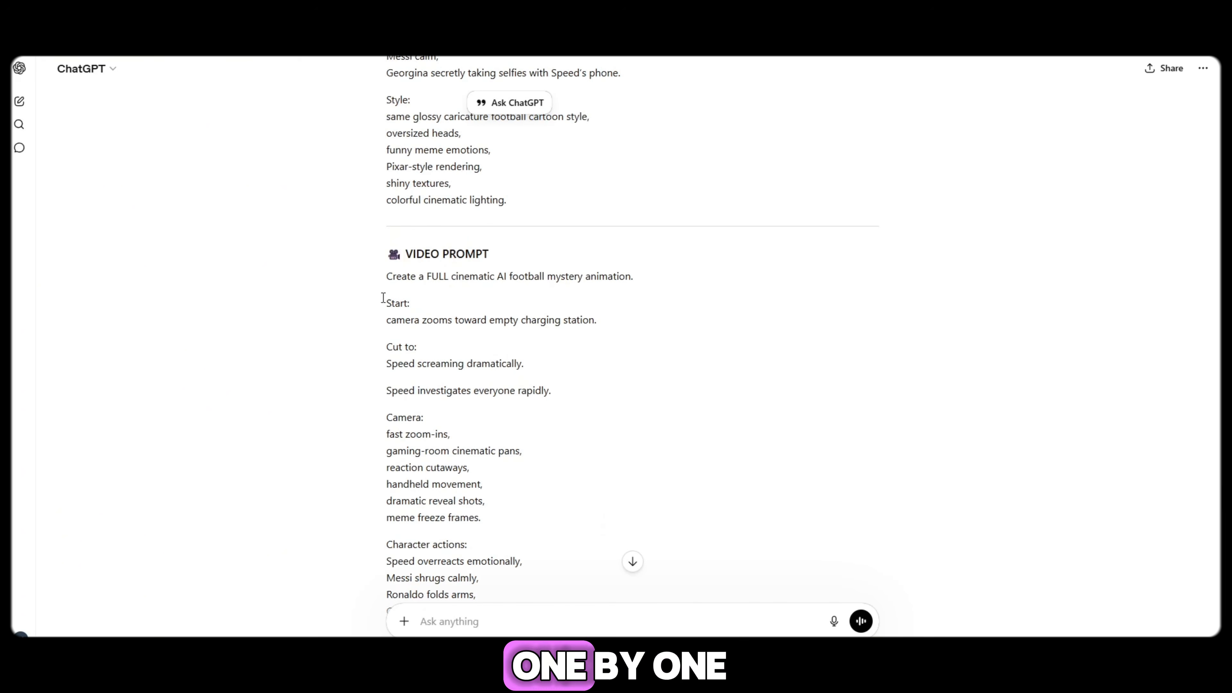
pyautogui.moveTo(387, 273); pyautogui.dragTo(574, 536)
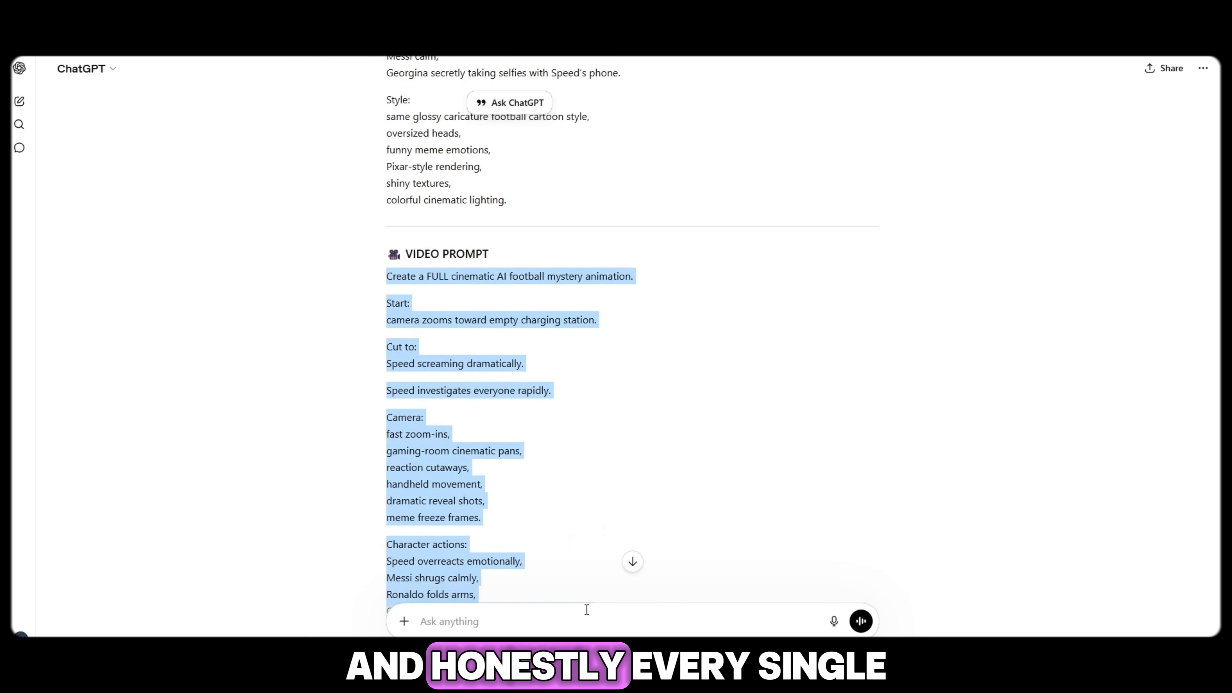
pyautogui.scroll(-2, 603, 591)
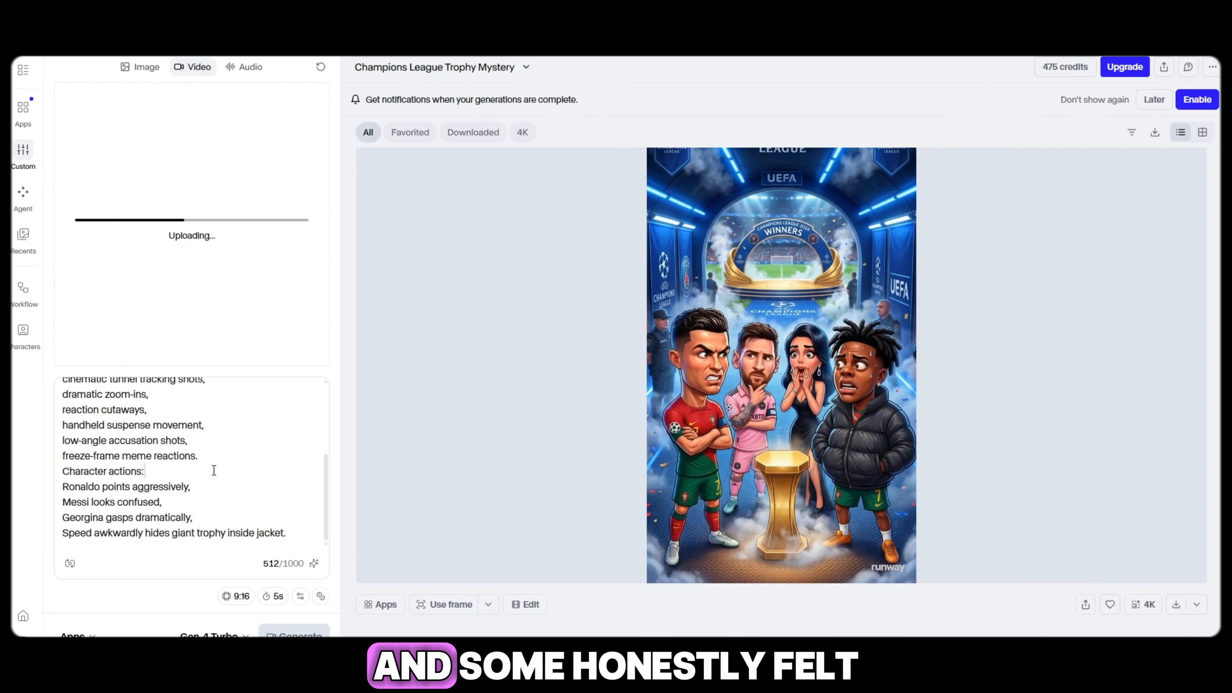
pyautogui.hotkey('ctrl', 'a')
pyautogui.hotkey('ctrl', 'v')
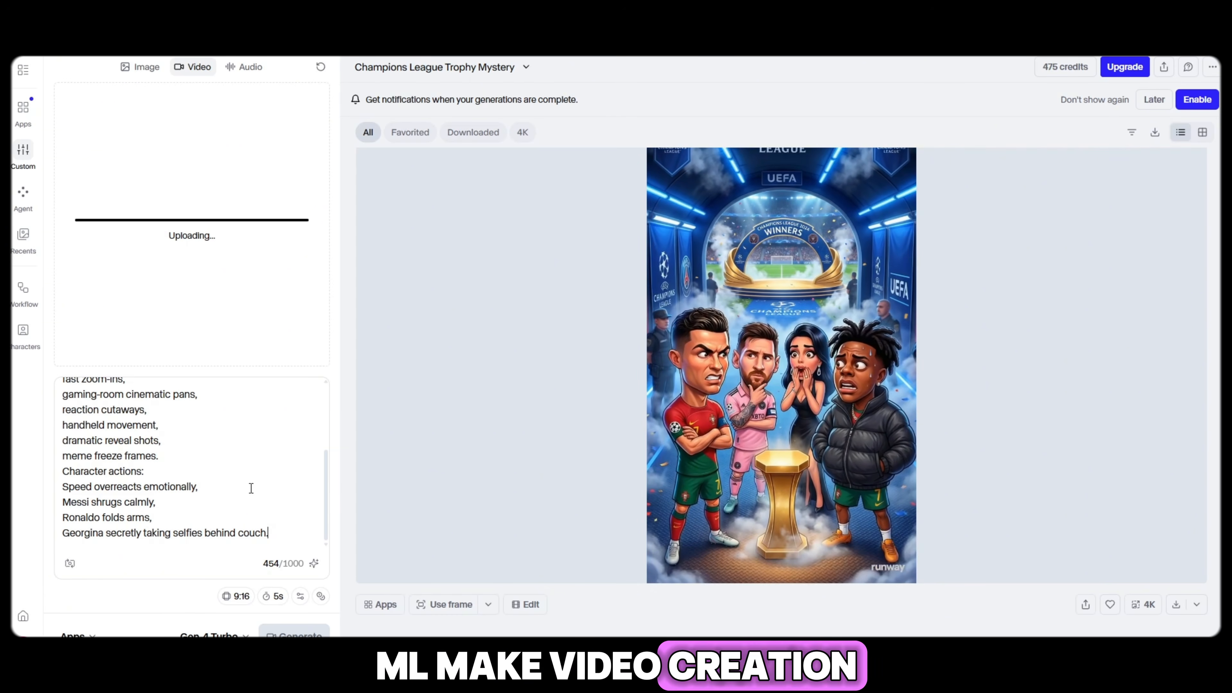
# Step: Generate the 5-second 9:16 Scene 10 gaming-room video in Runway and play it back
pyautogui.click(281, 635)
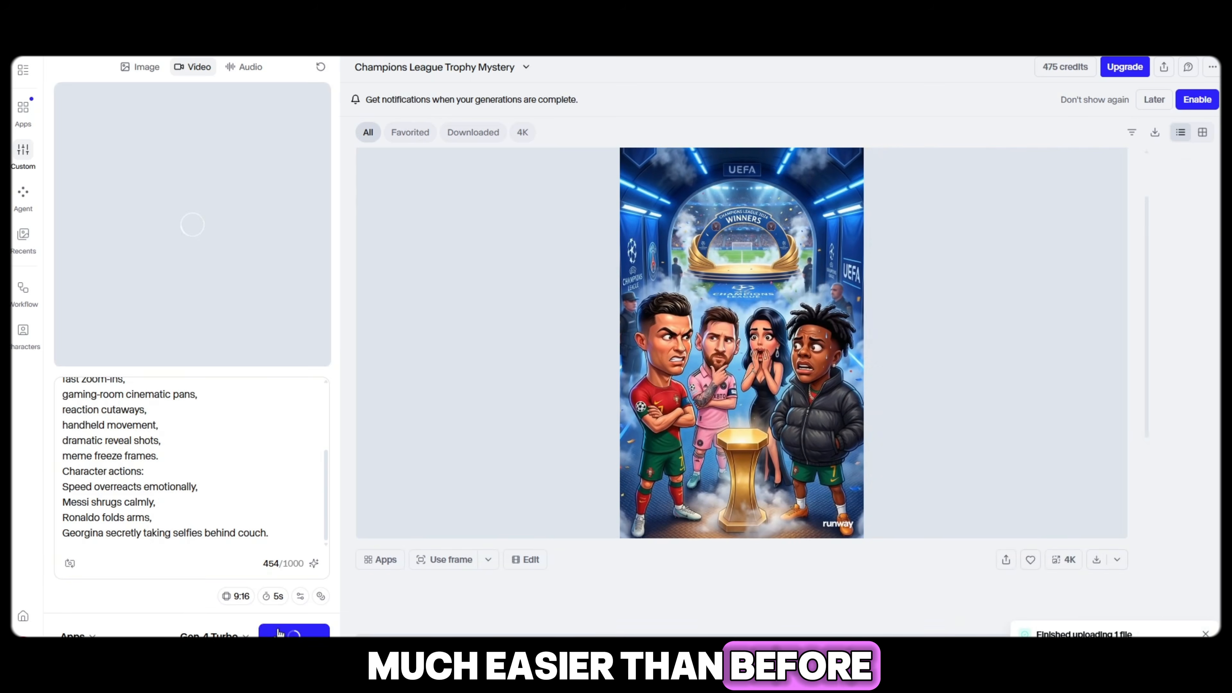
pyautogui.scroll(-7, 618, 455)
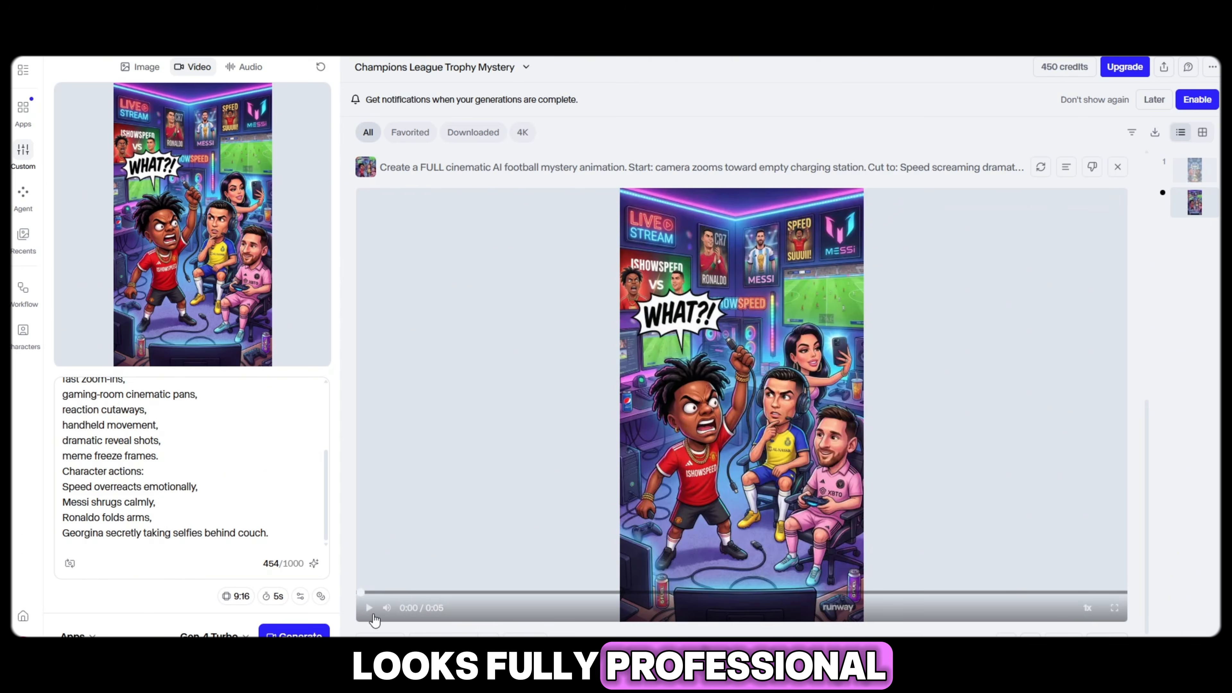
pyautogui.click(369, 609)
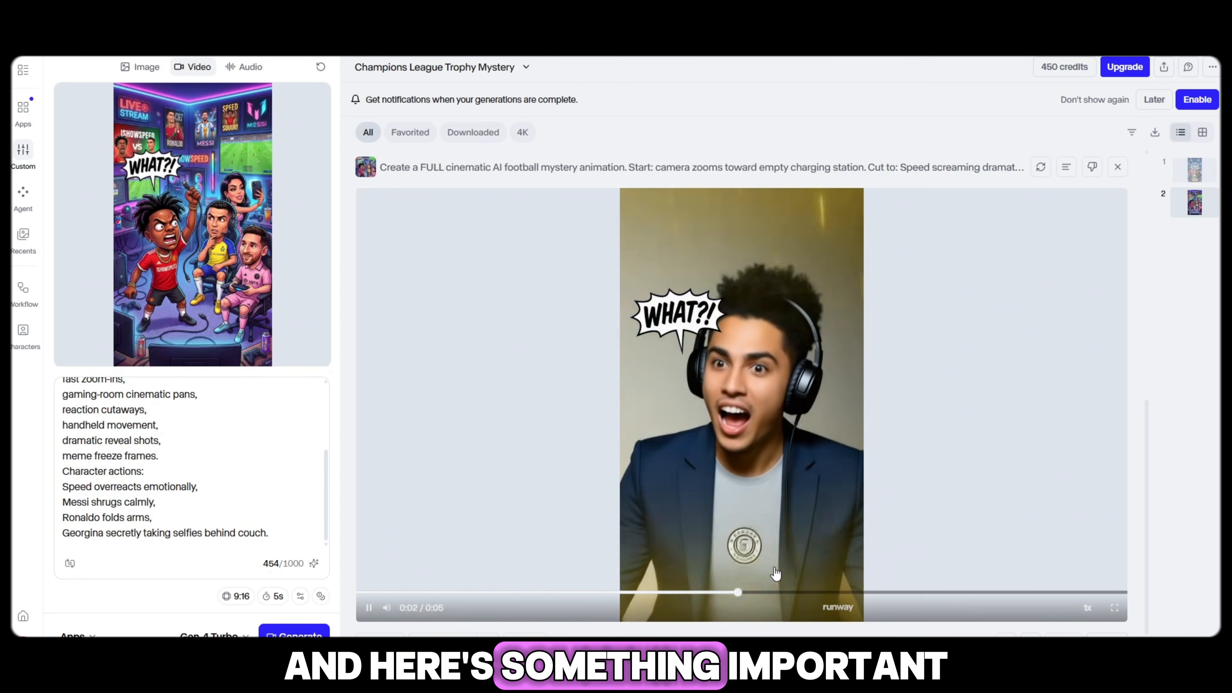
pyautogui.click(466, 593)
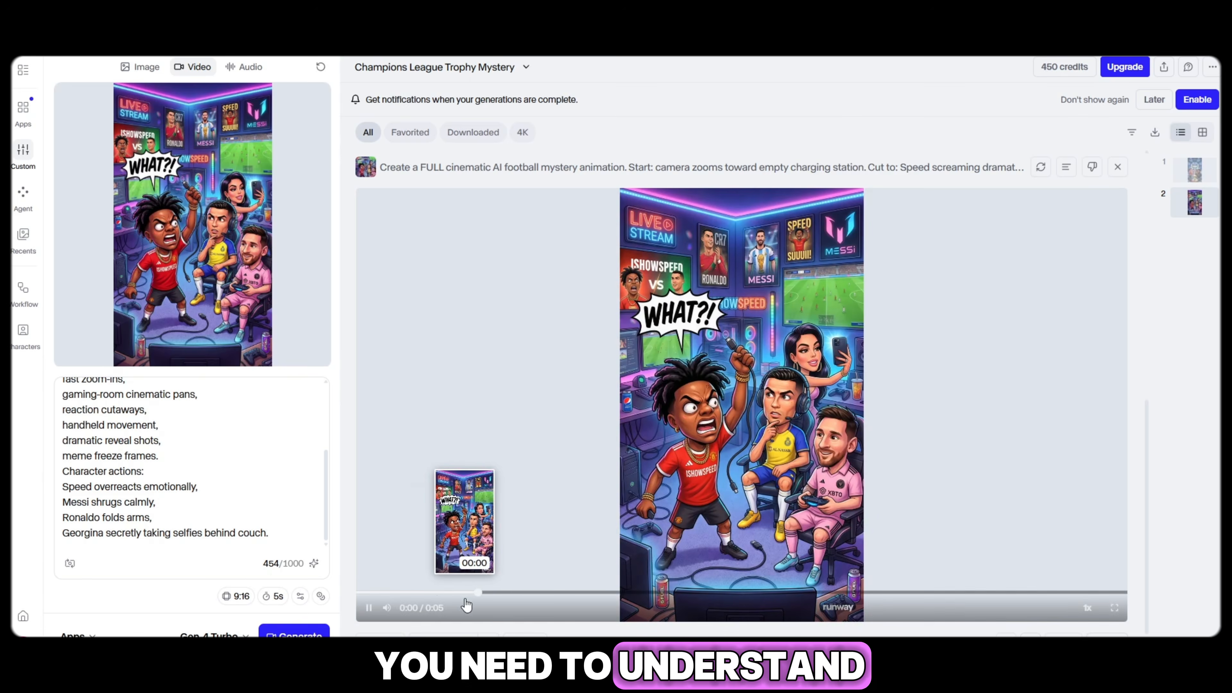
pyautogui.click(369, 608)
# Step: Replace the first video frame with the locker-room image showing the golden boots from the ranldo folder
pyautogui.click(313, 95)
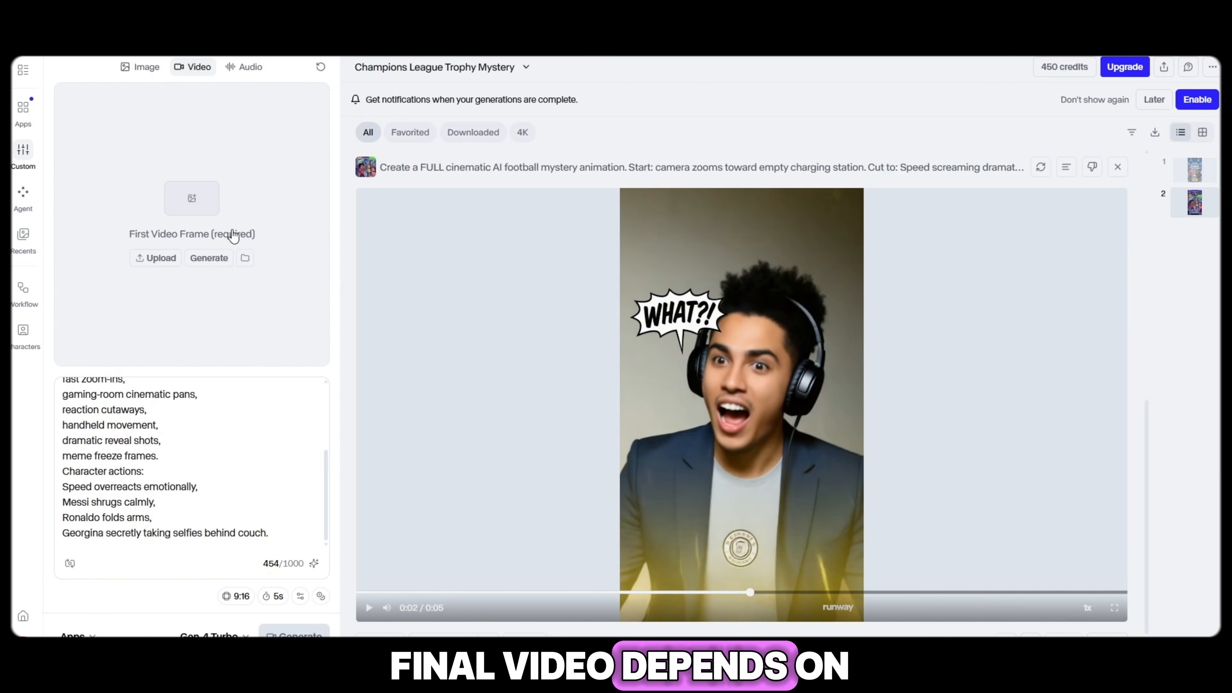
pyautogui.click(233, 236)
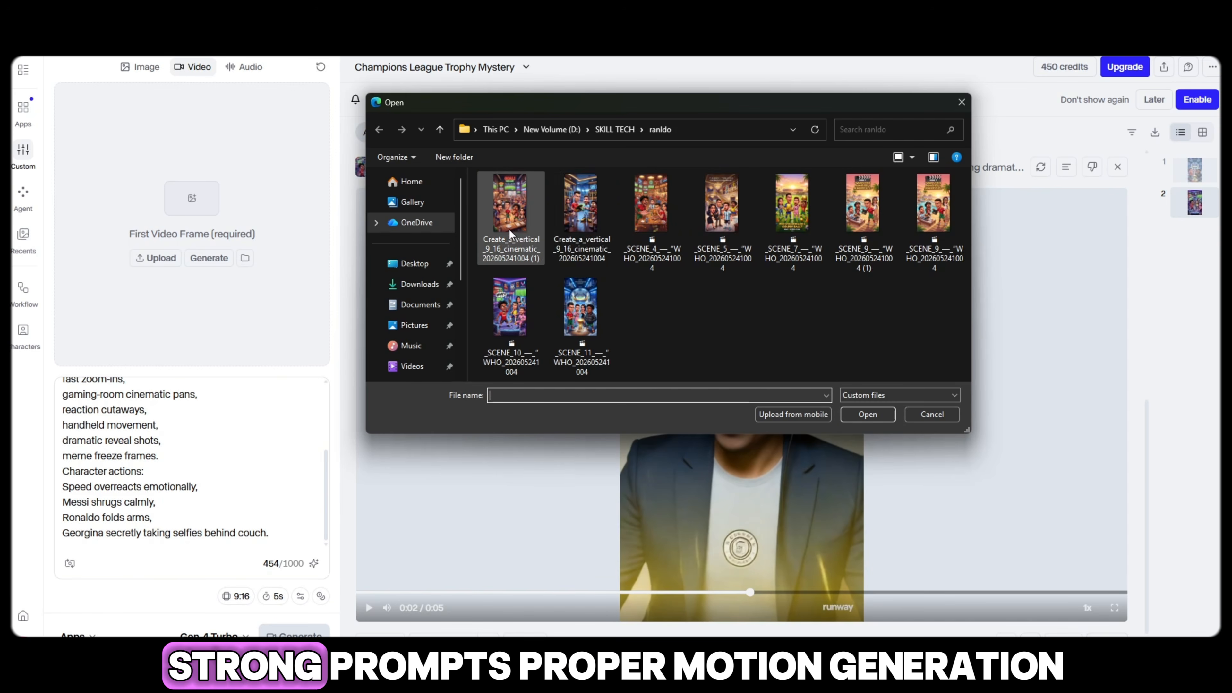
pyautogui.doubleClick(587, 262)
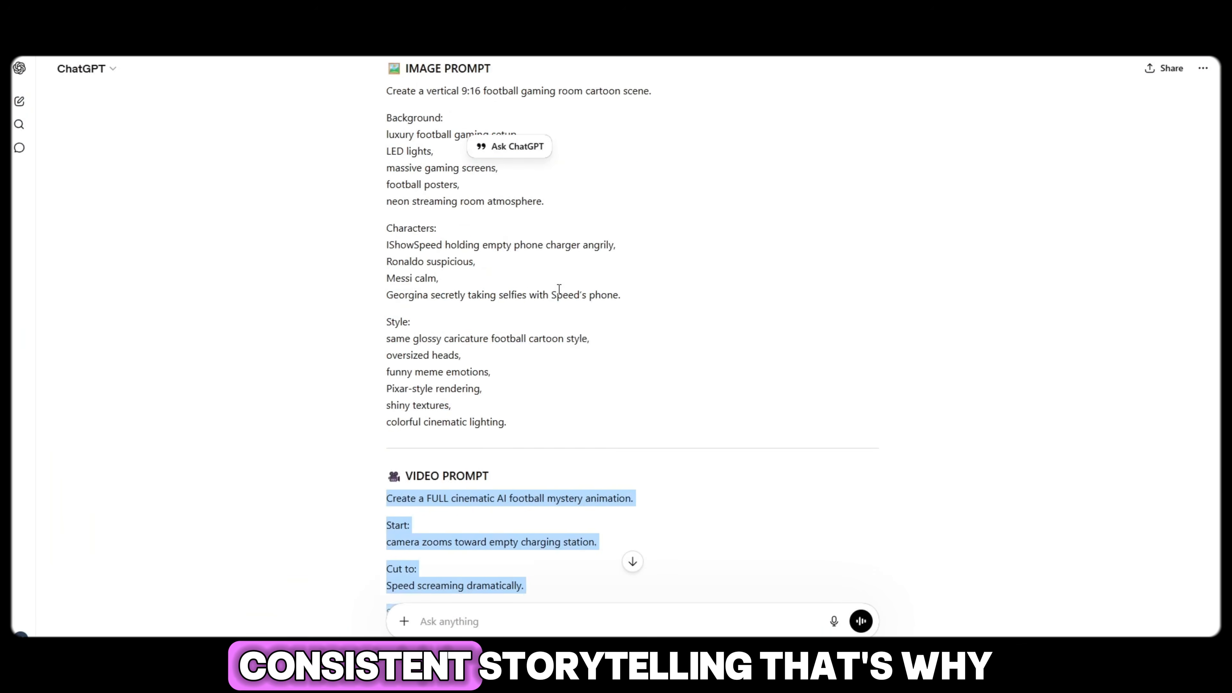
# Step: Replace the video prompt with "animate this pic", generate the 5-second locker-room video and play it
pyautogui.scroll(20, 566, 314)
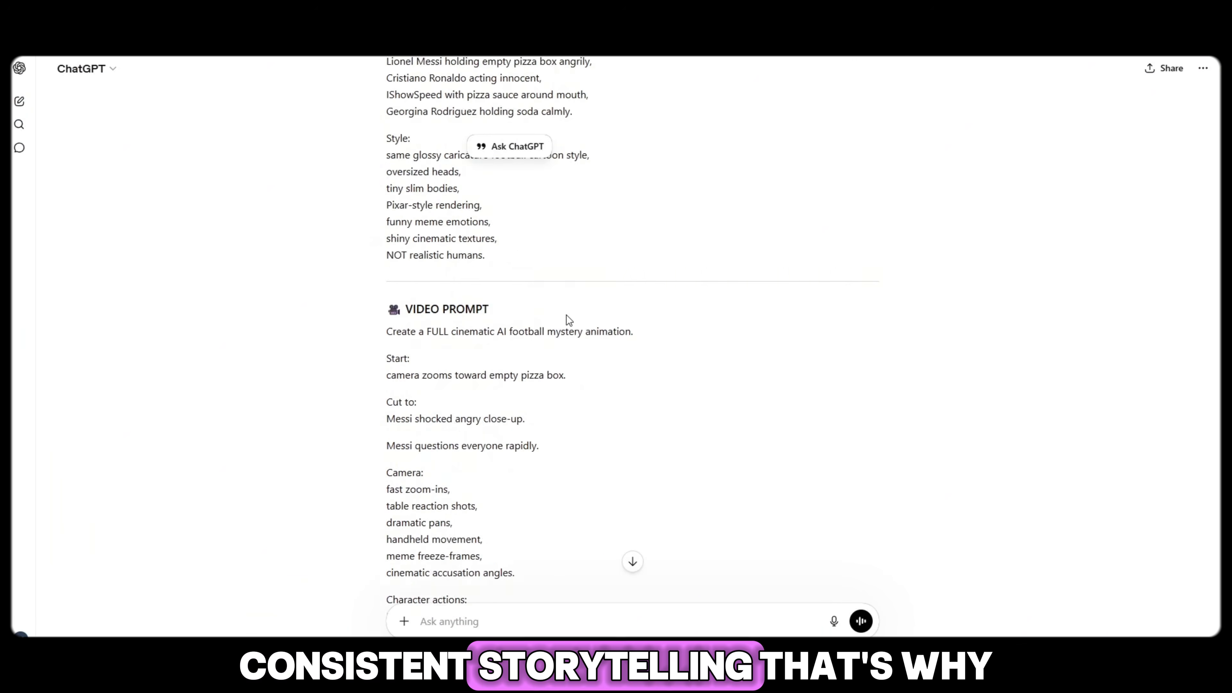
pyautogui.scroll(10, 568, 314)
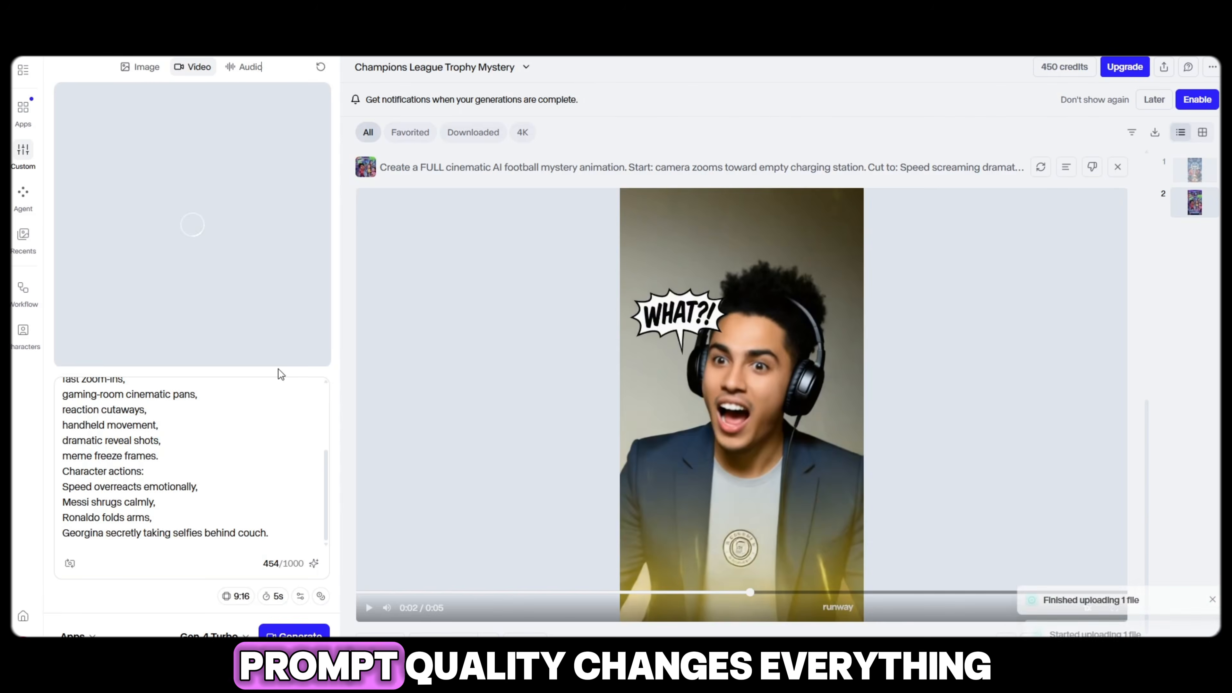
pyautogui.hotkey('ctrl', 'a')
pyautogui.write('animate this pic')
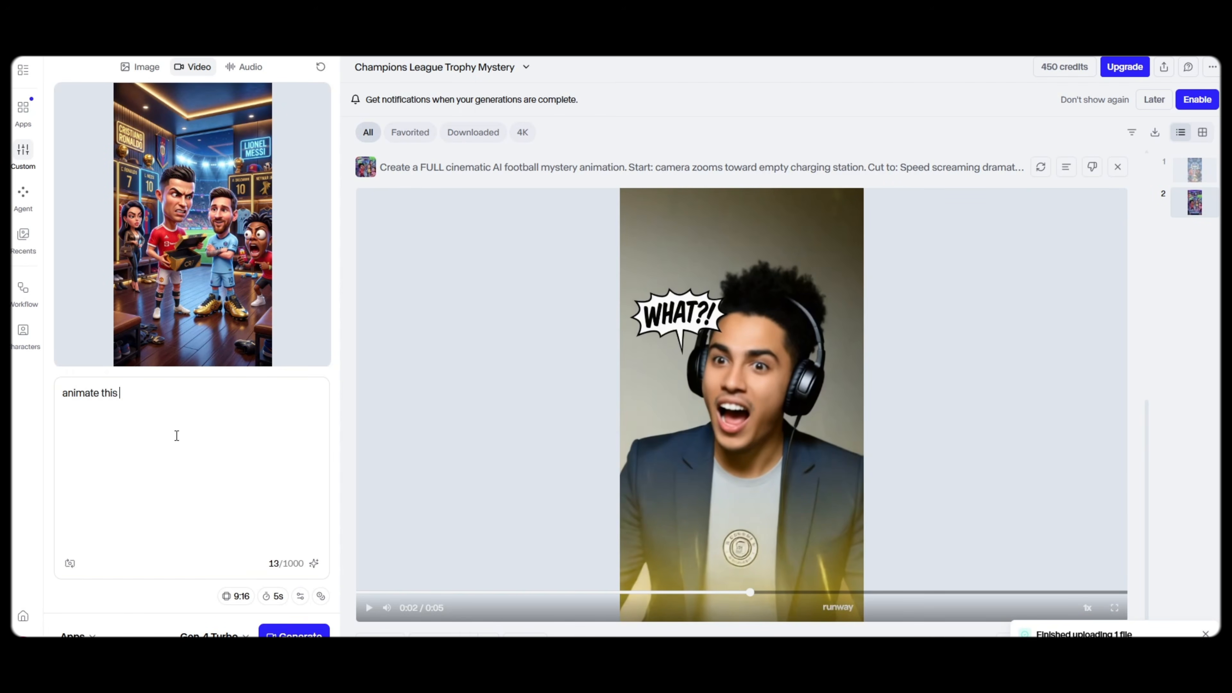
pyautogui.click(310, 630)
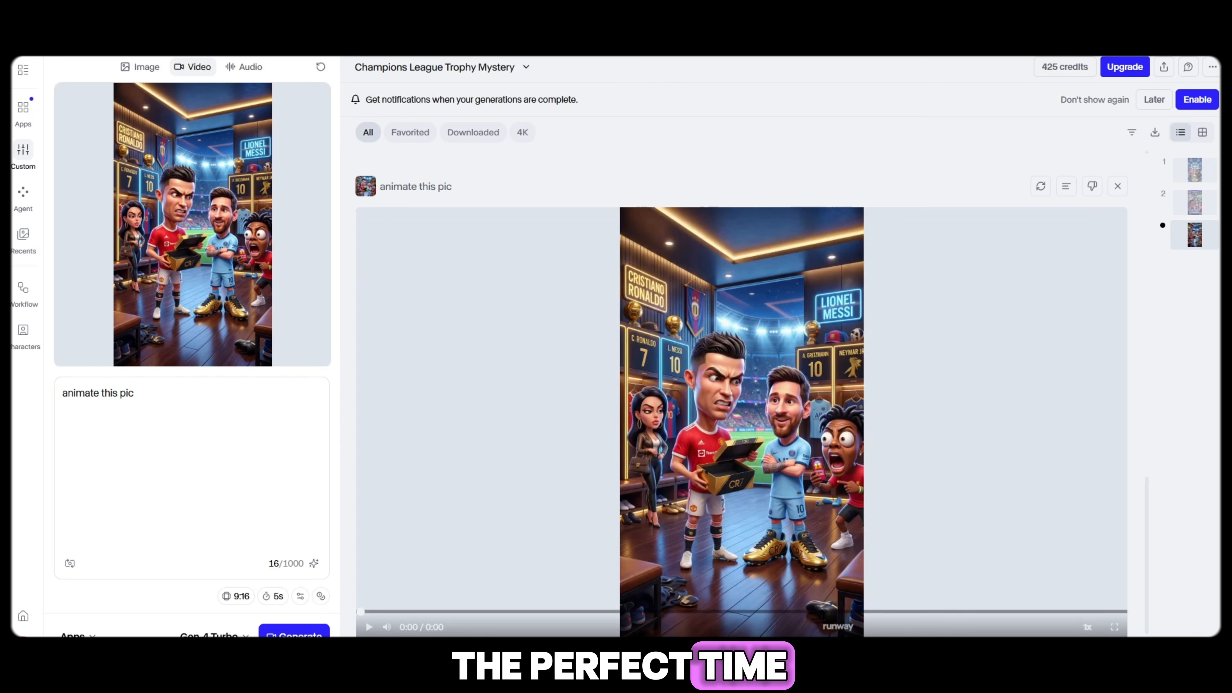
pyautogui.click(369, 627)
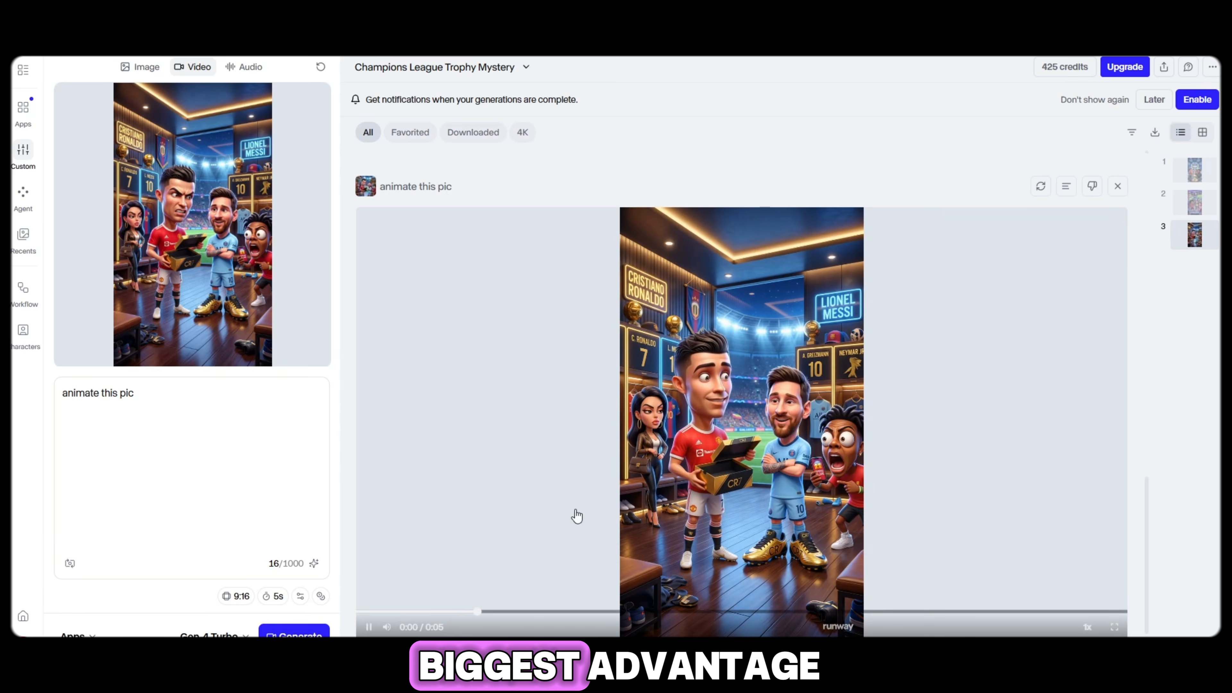
# Step: Start a new audio generation session from the Runway dashboard and open the SFX app
pyautogui.click(26, 615)
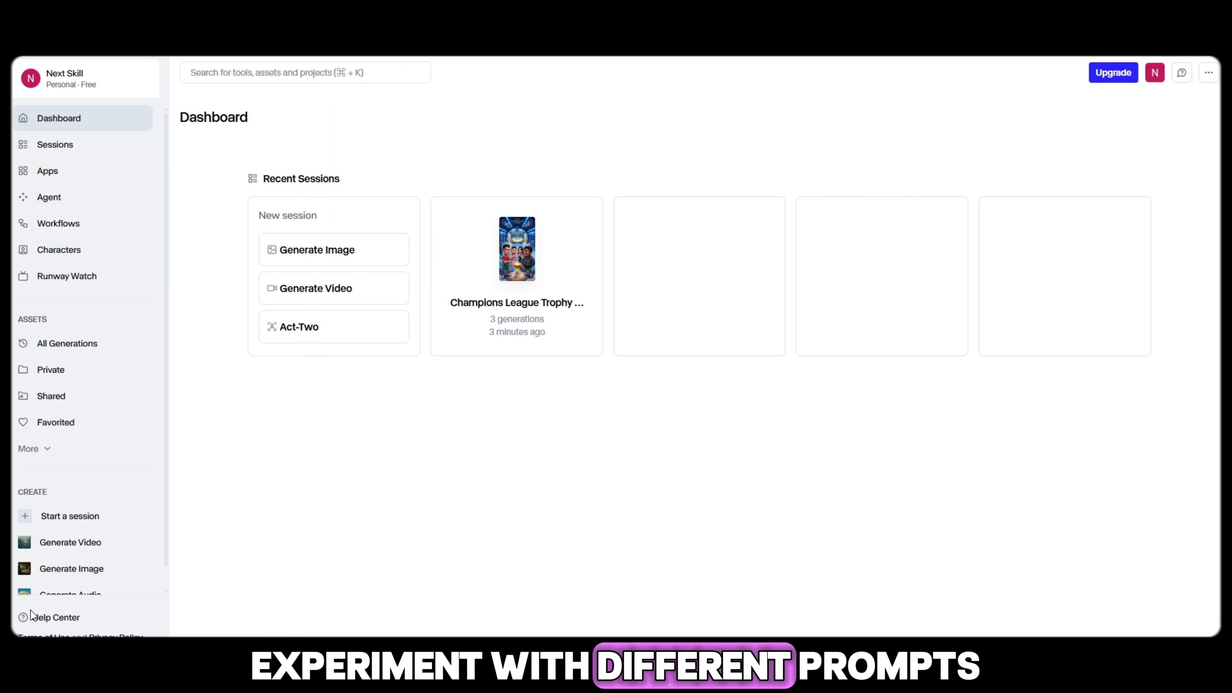
pyautogui.scroll(-1, 52, 604)
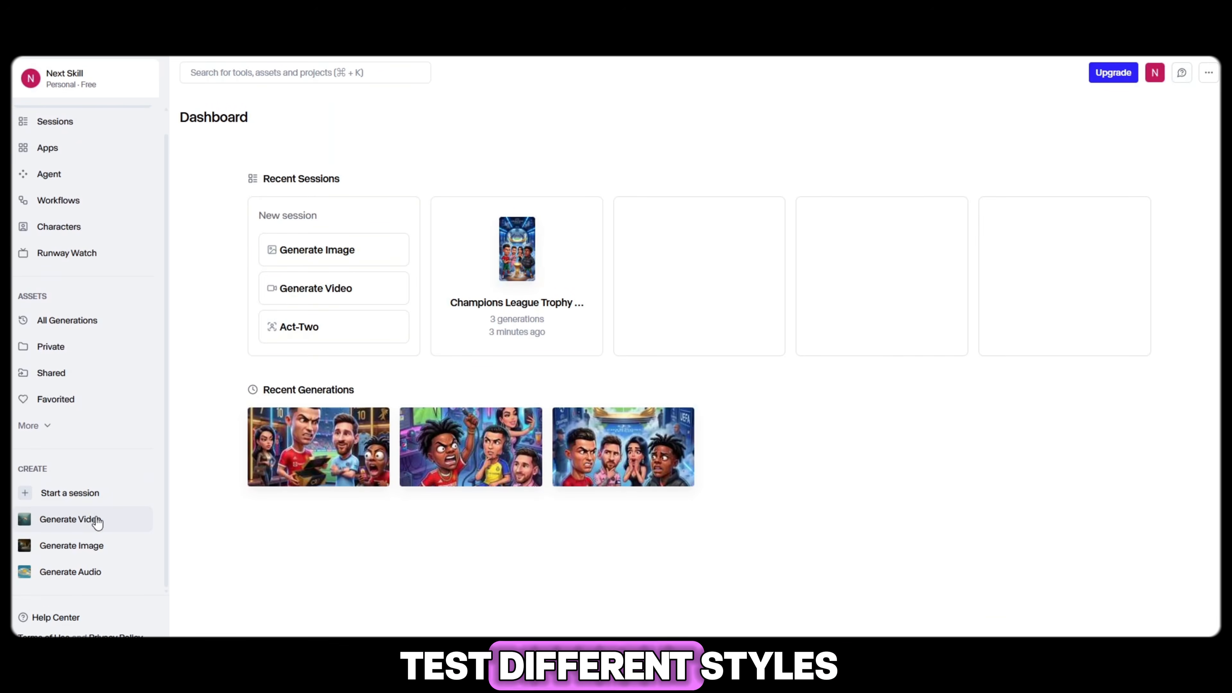
pyautogui.click(97, 572)
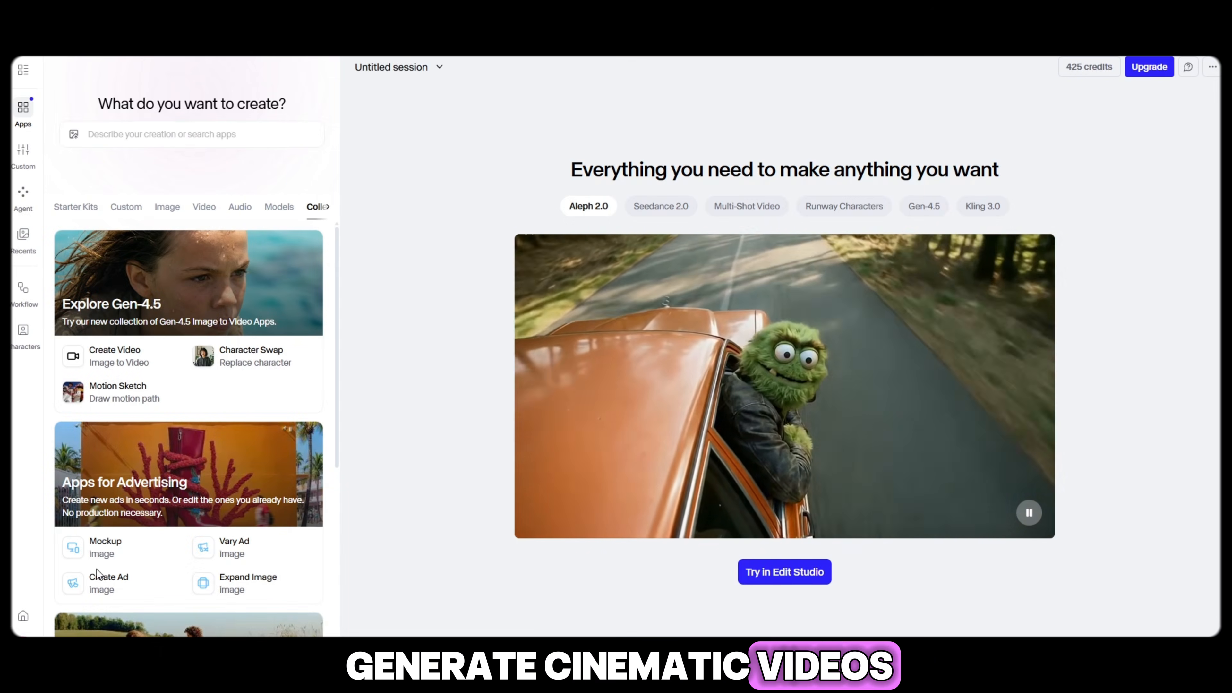
pyautogui.click(206, 213)
pyautogui.click(232, 216)
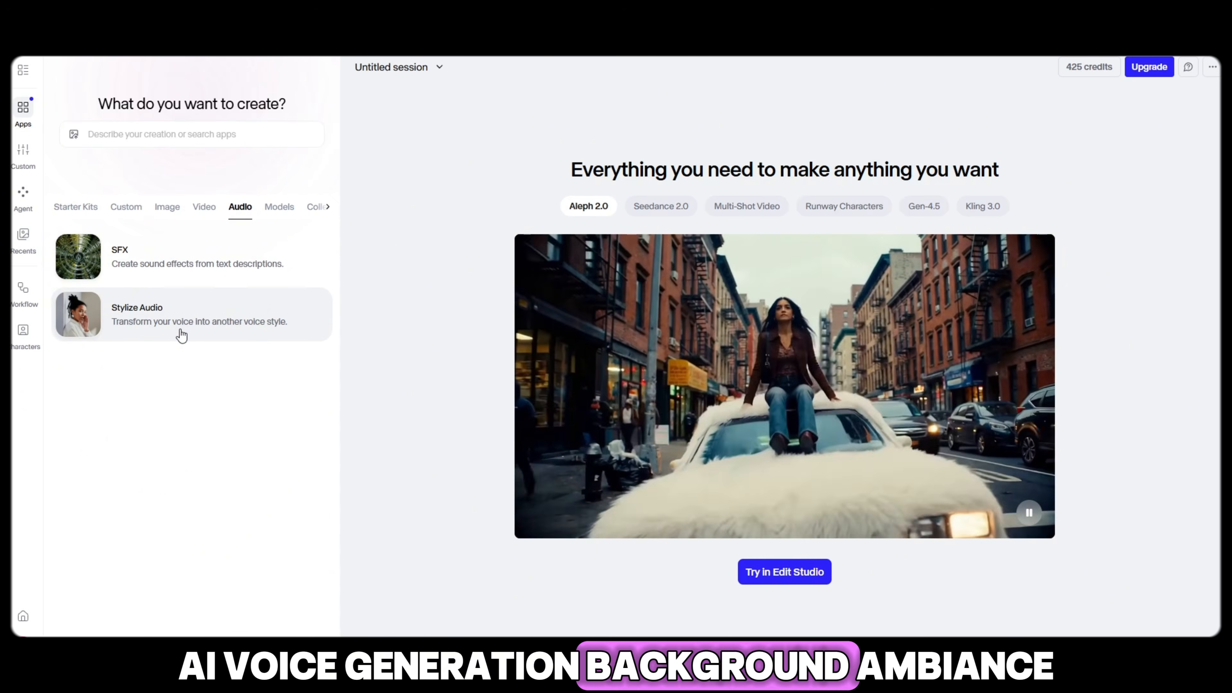
pyautogui.click(174, 278)
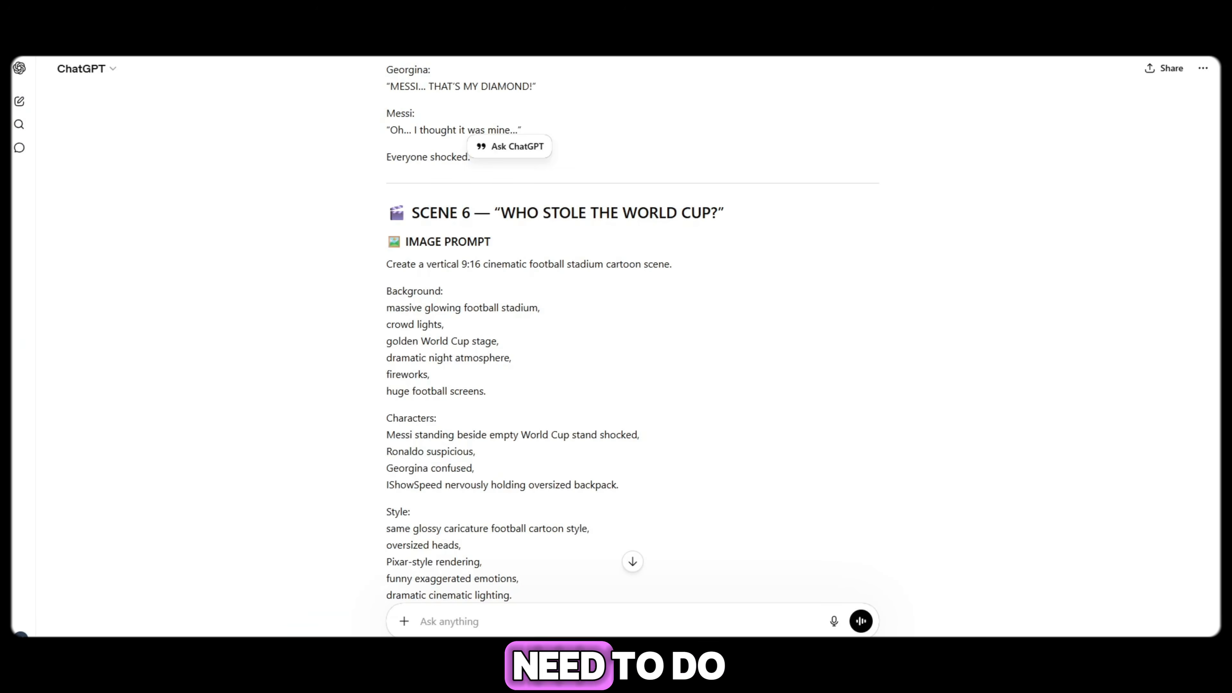
# Step: Switch to ChatGPT and submit the request "Give me a background sound effect of all scene by scene"
pyautogui.scroll(-20, 523, 401)
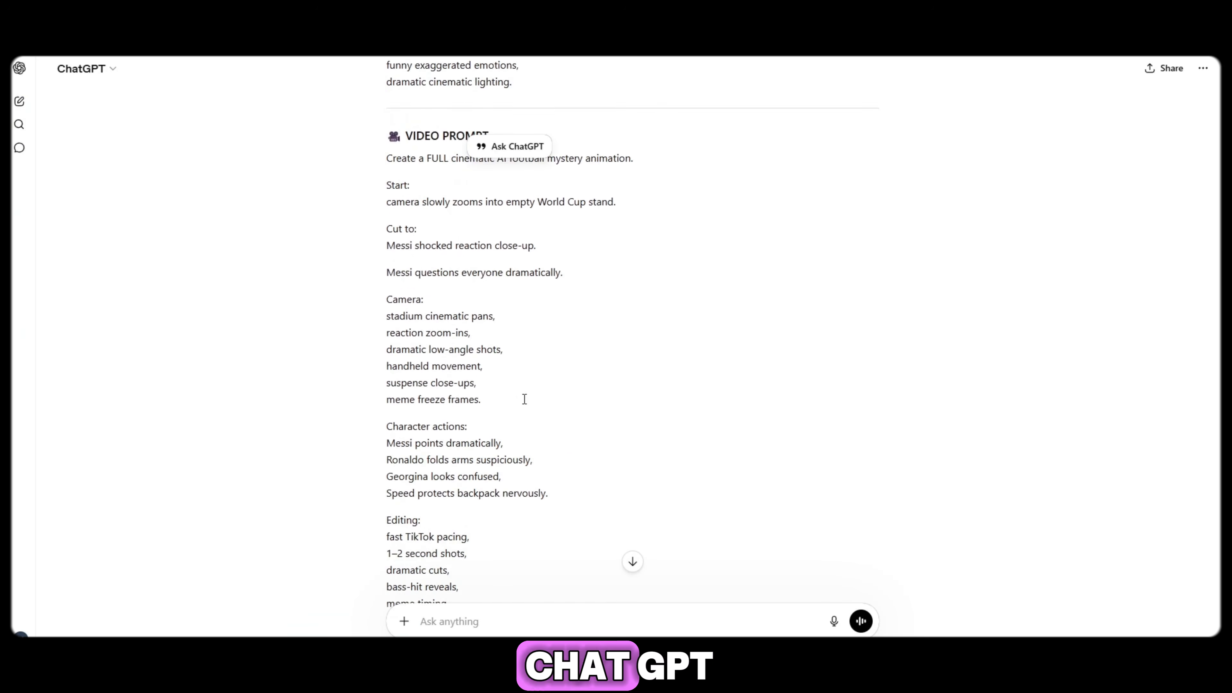
pyautogui.scroll(-9, 525, 399)
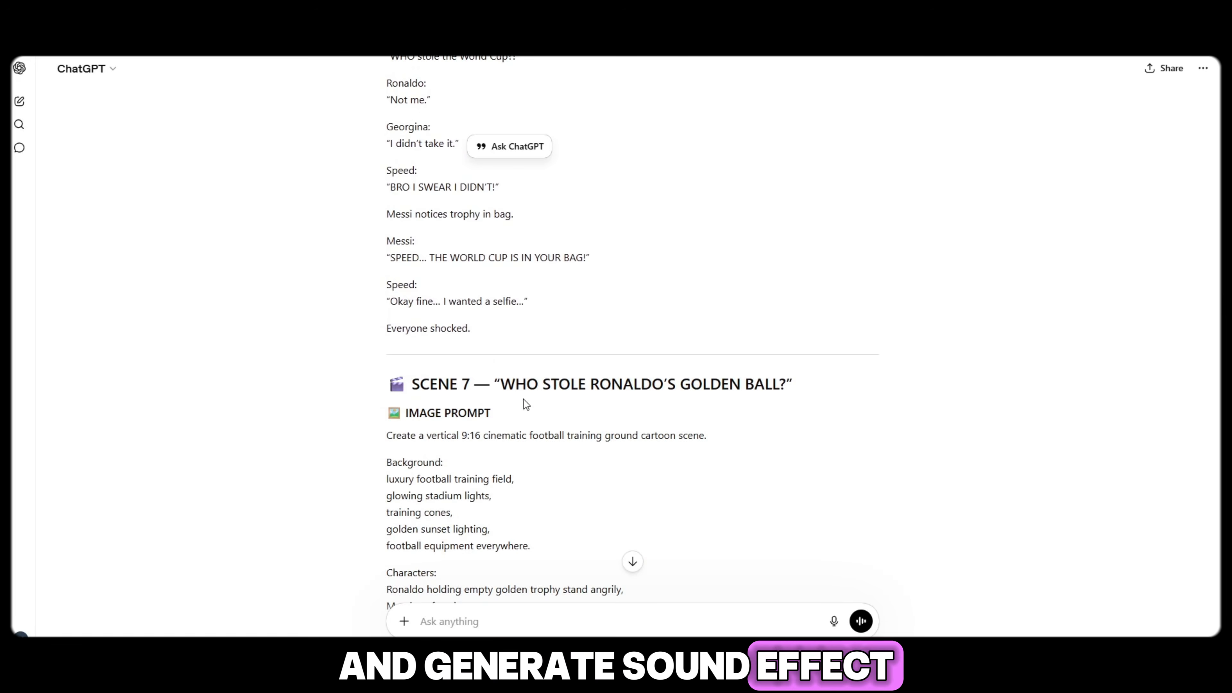
pyautogui.scroll(-4, 534, 481)
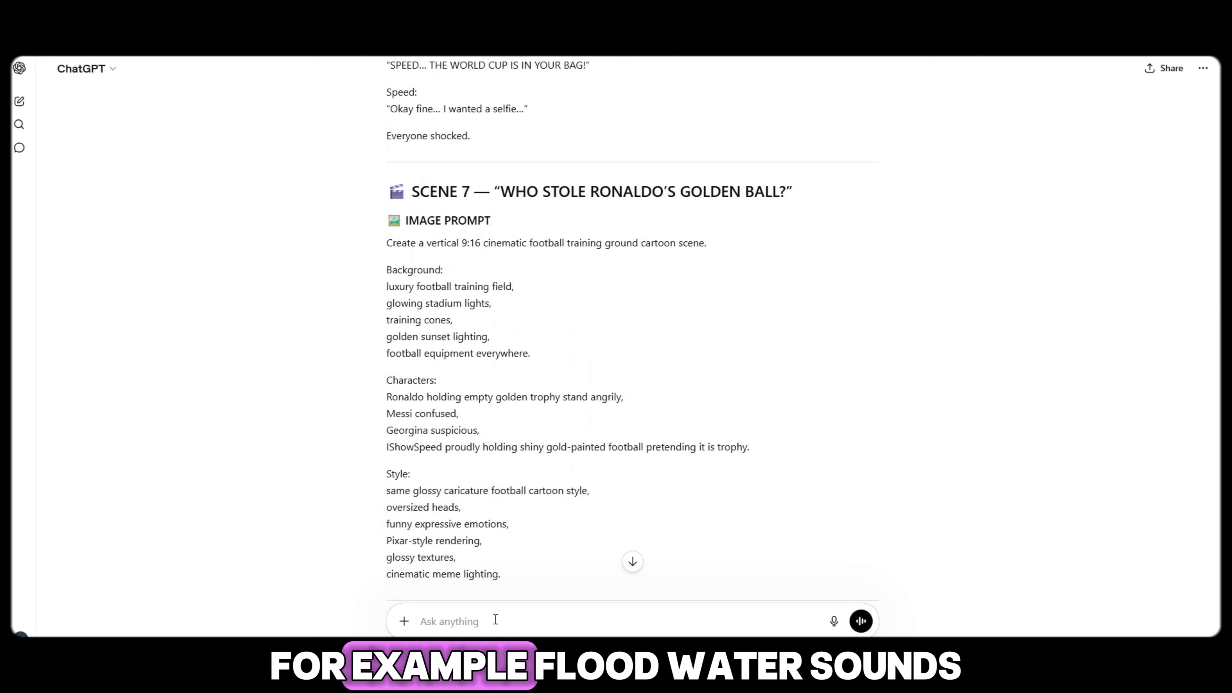
pyautogui.write('e a ')
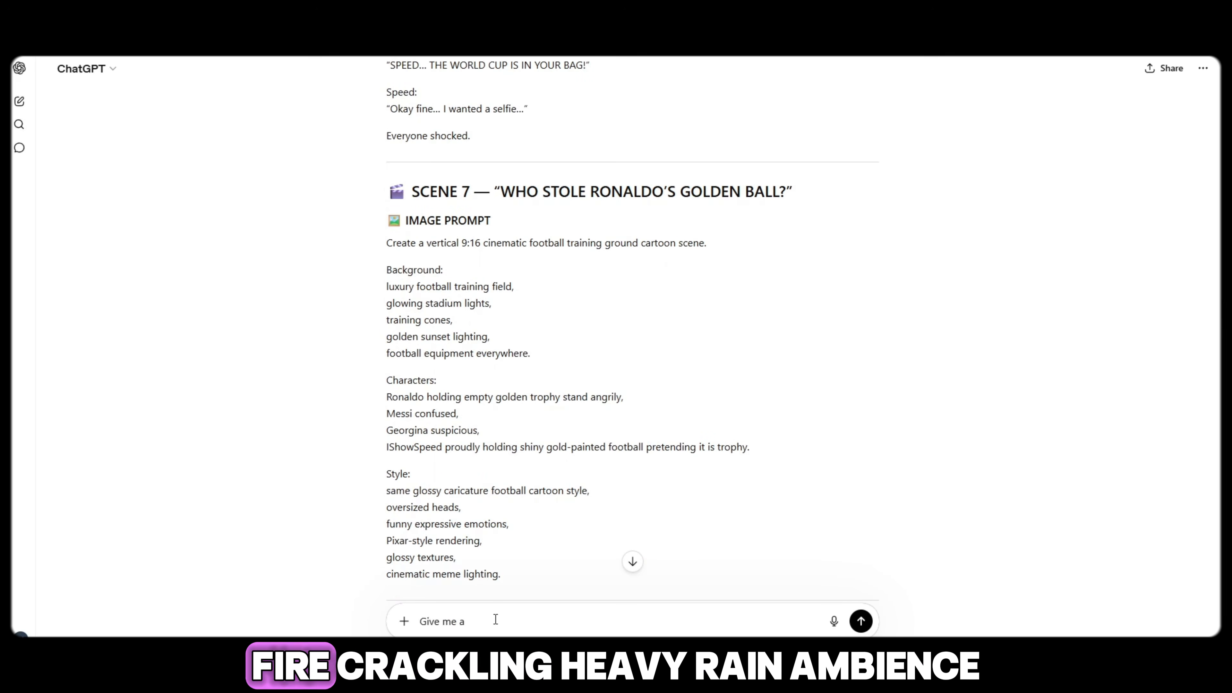
pyautogui.write('backgrou')
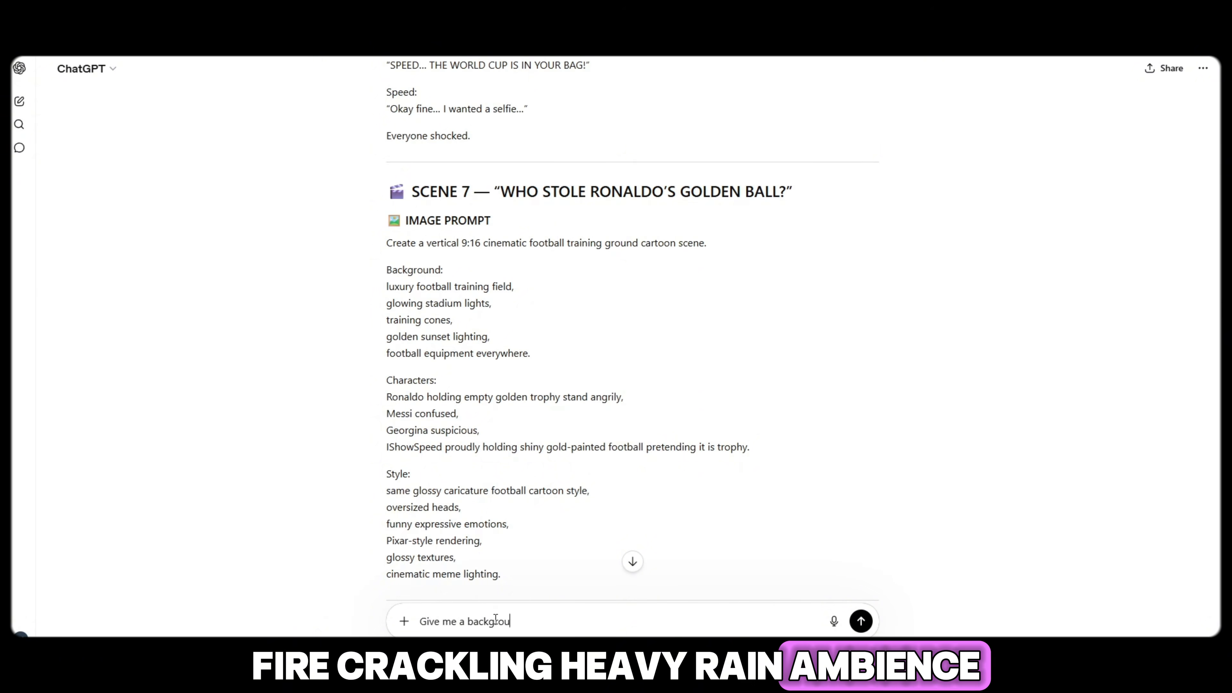
pyautogui.write('nd sound effect')
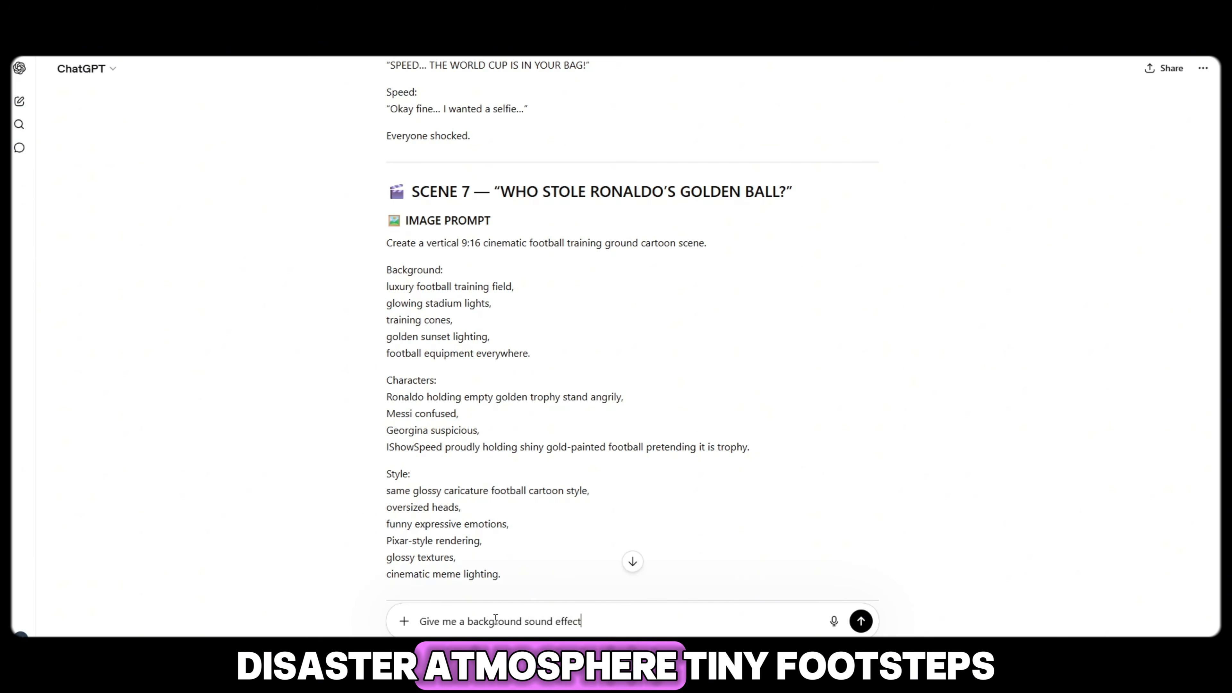
pyautogui.write(' of all')
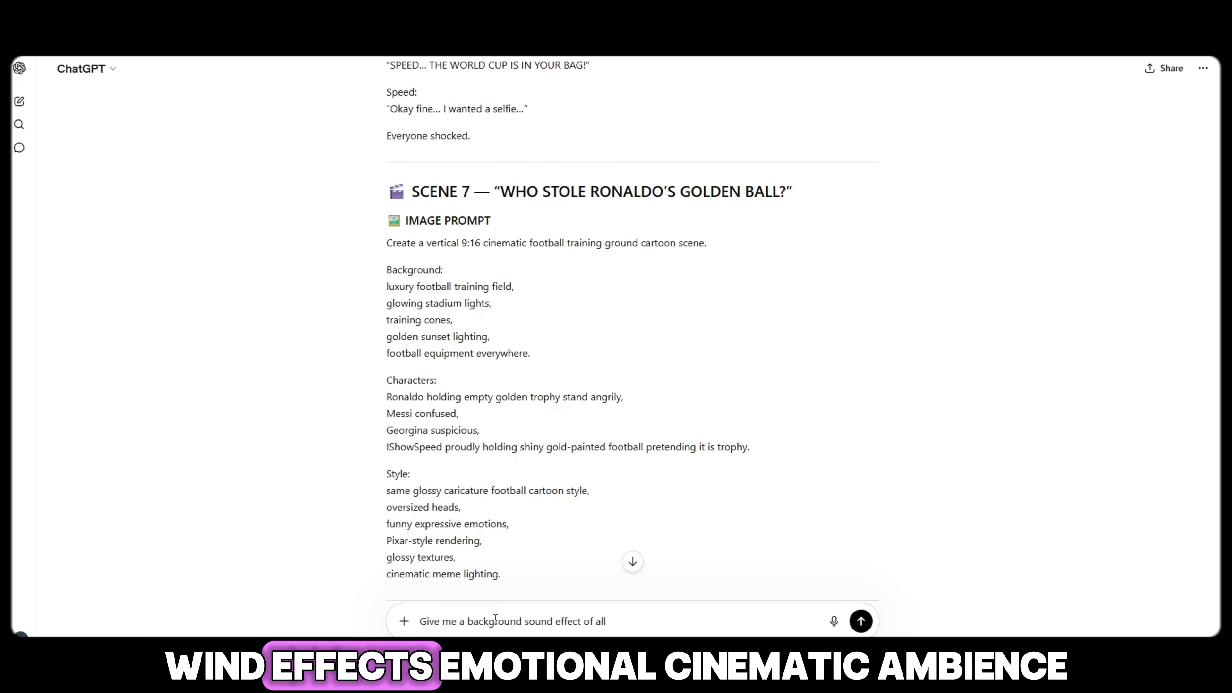
pyautogui.write(' scene by scne')
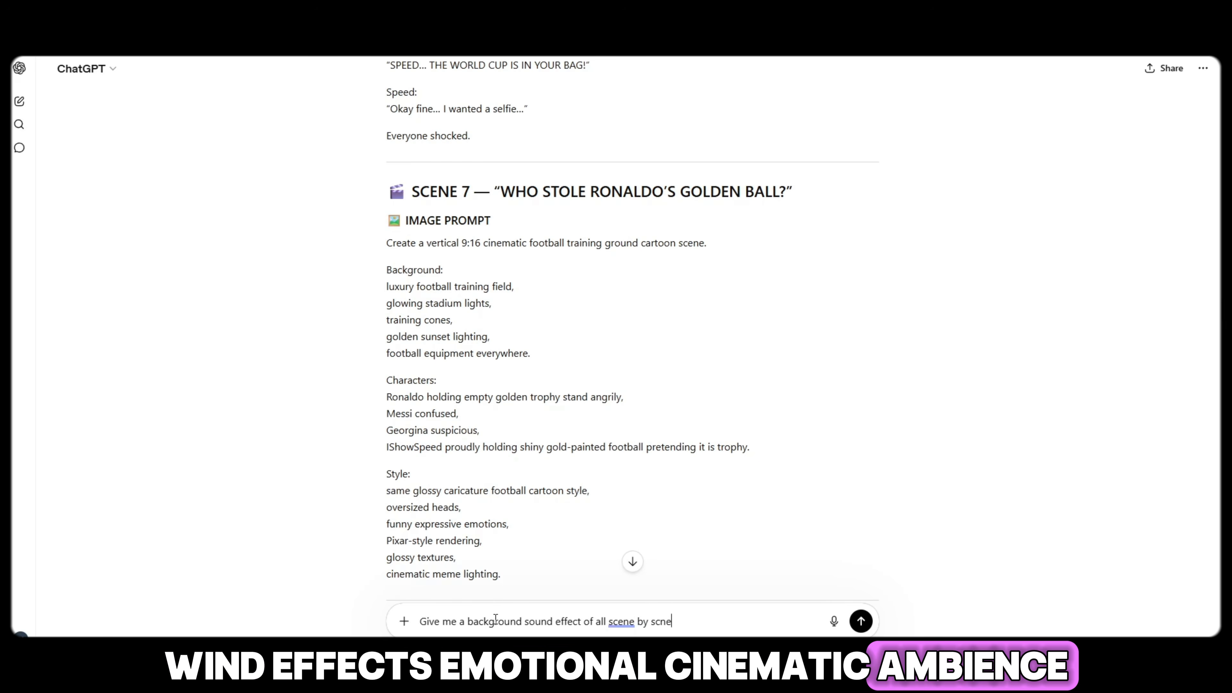
pyautogui.write('ene')
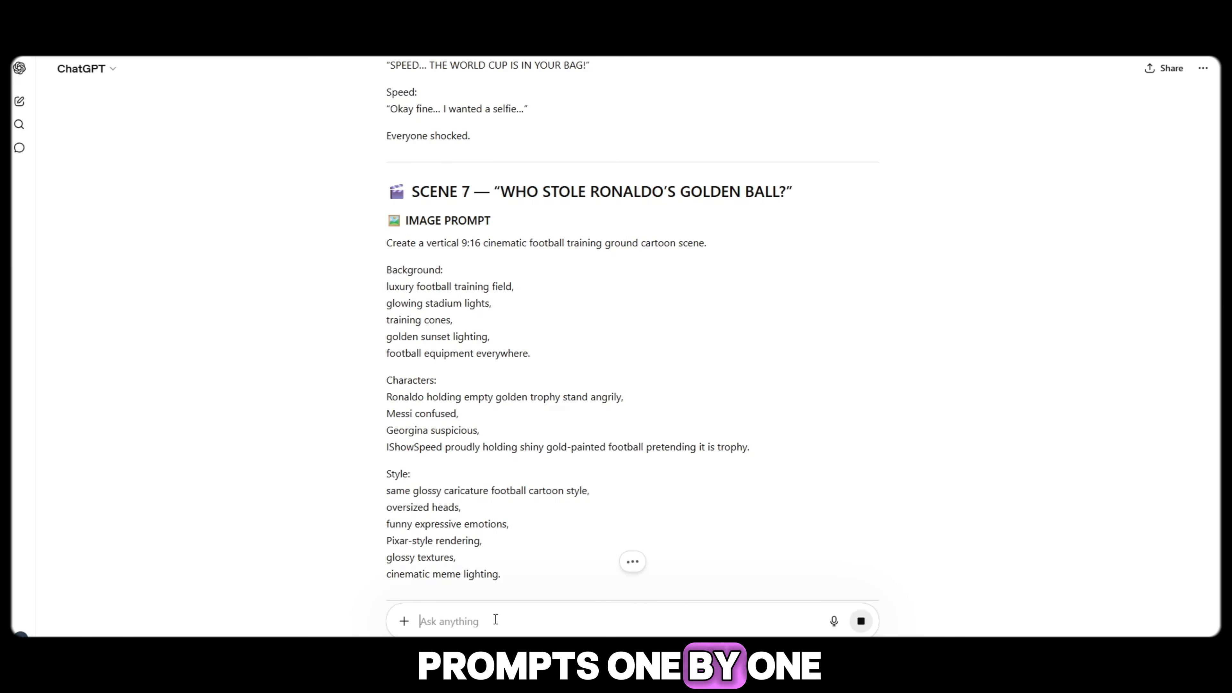
pyautogui.press('Return')
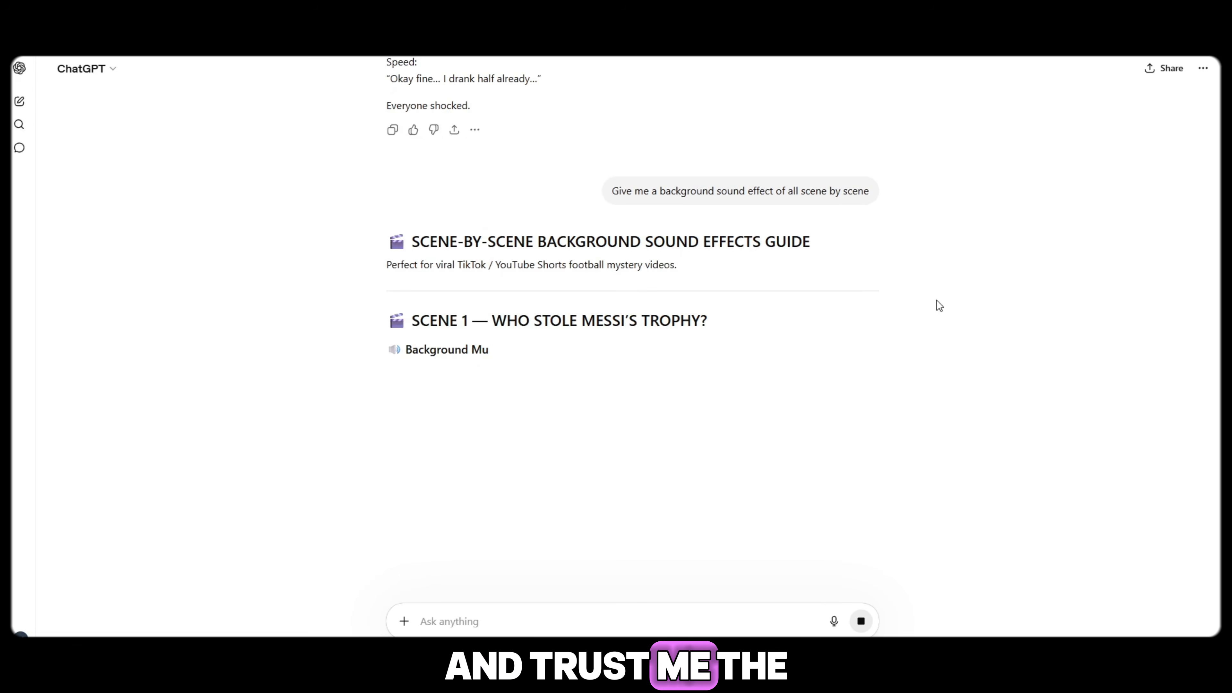
# Step: Copy Scene 1's background music and sound effects lists from ChatGPT, paste them into Runway's SFX description and generate the audio
pyautogui.scroll(-2, 520, 384)
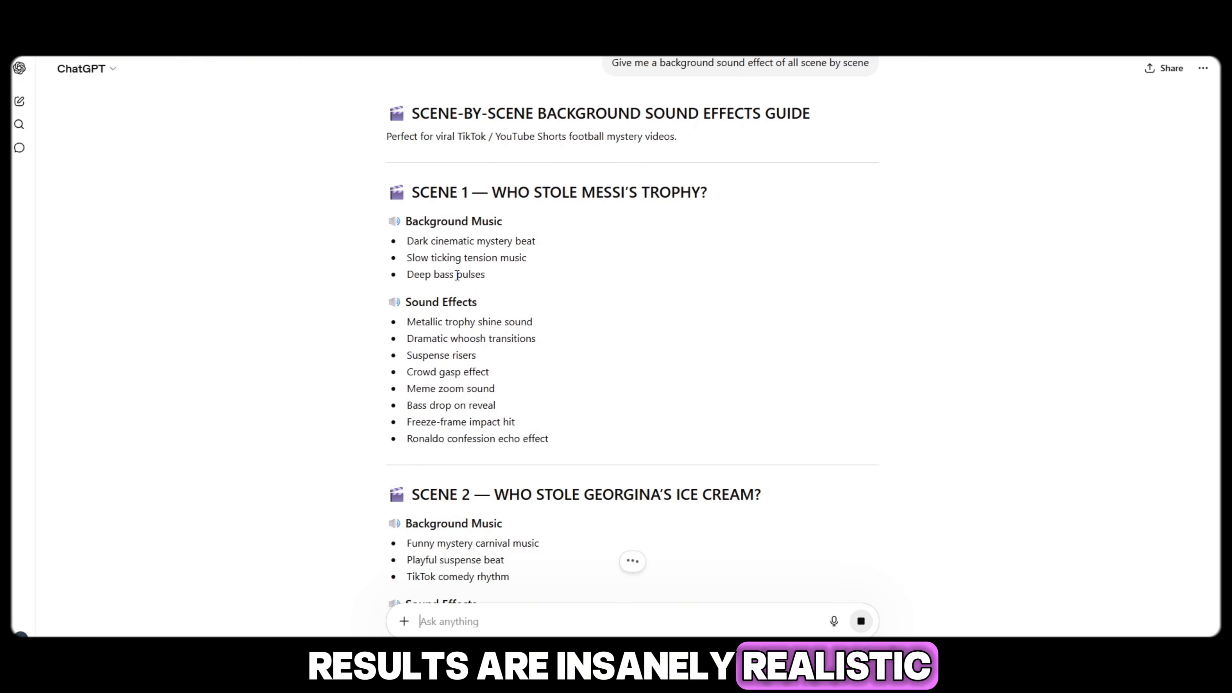
pyautogui.moveTo(383, 226); pyautogui.dragTo(553, 457)
pyautogui.hotkey('ctrl', 'c')
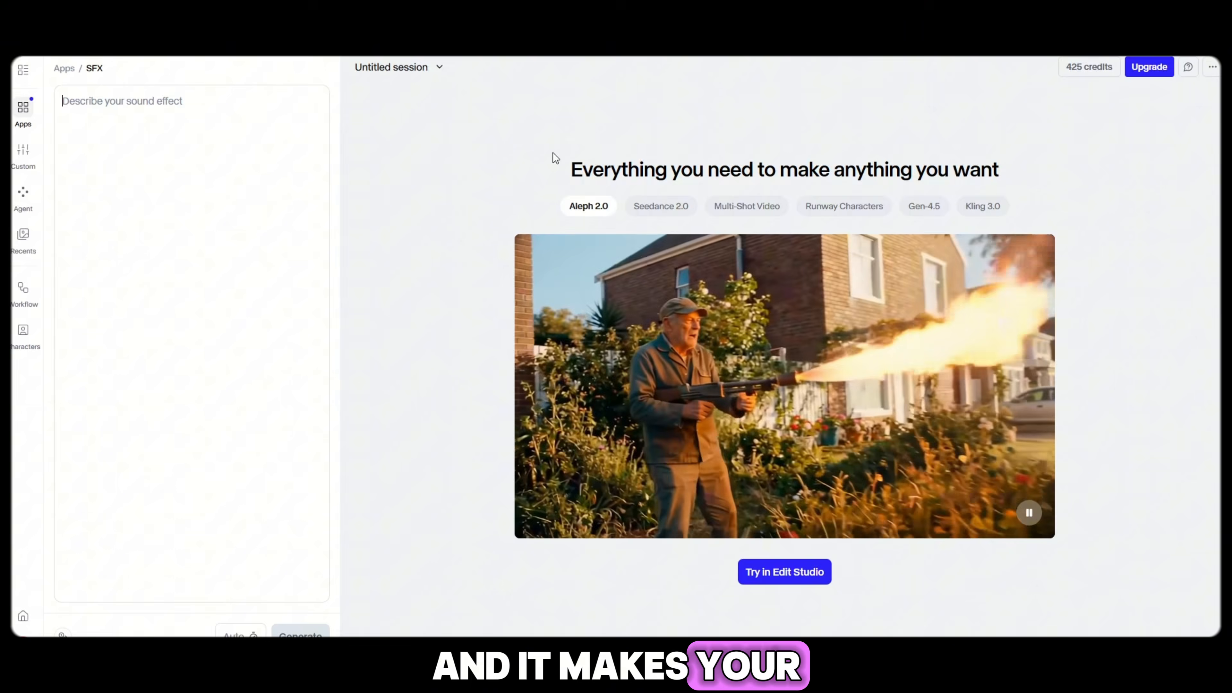
pyautogui.rightClick(137, 153)
pyautogui.click(175, 265)
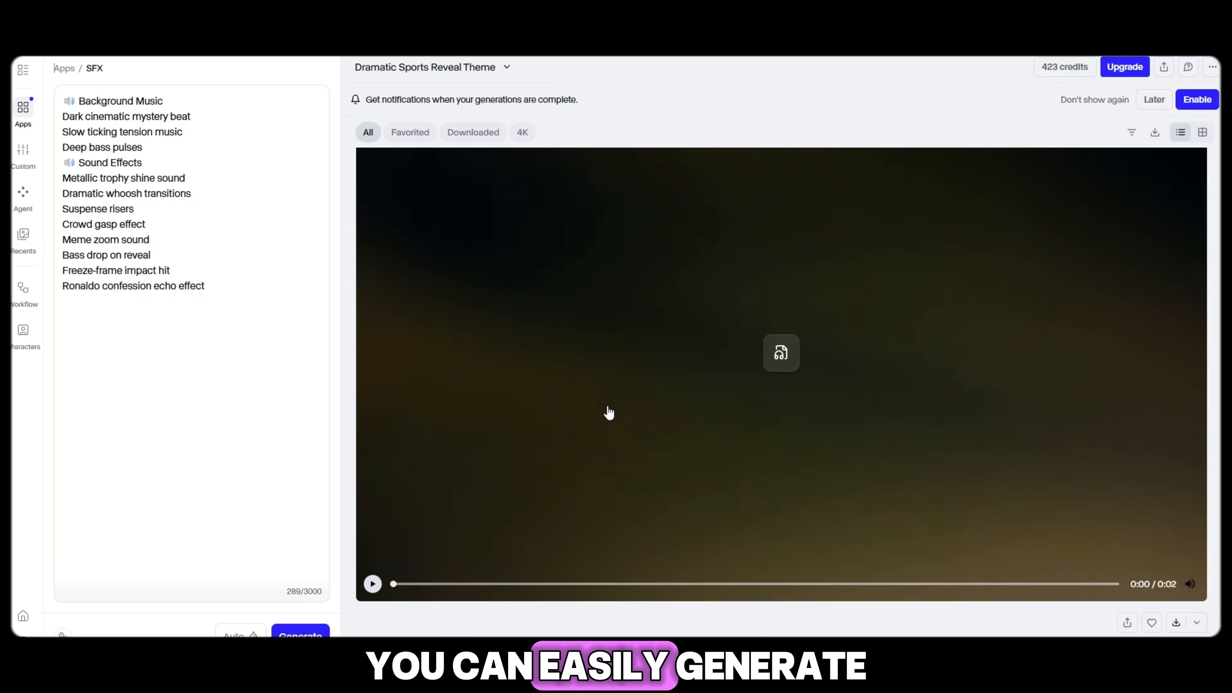
# Step: Play and pause the generated Scene 1 sound effect, and copy its full description text
pyautogui.click(373, 566)
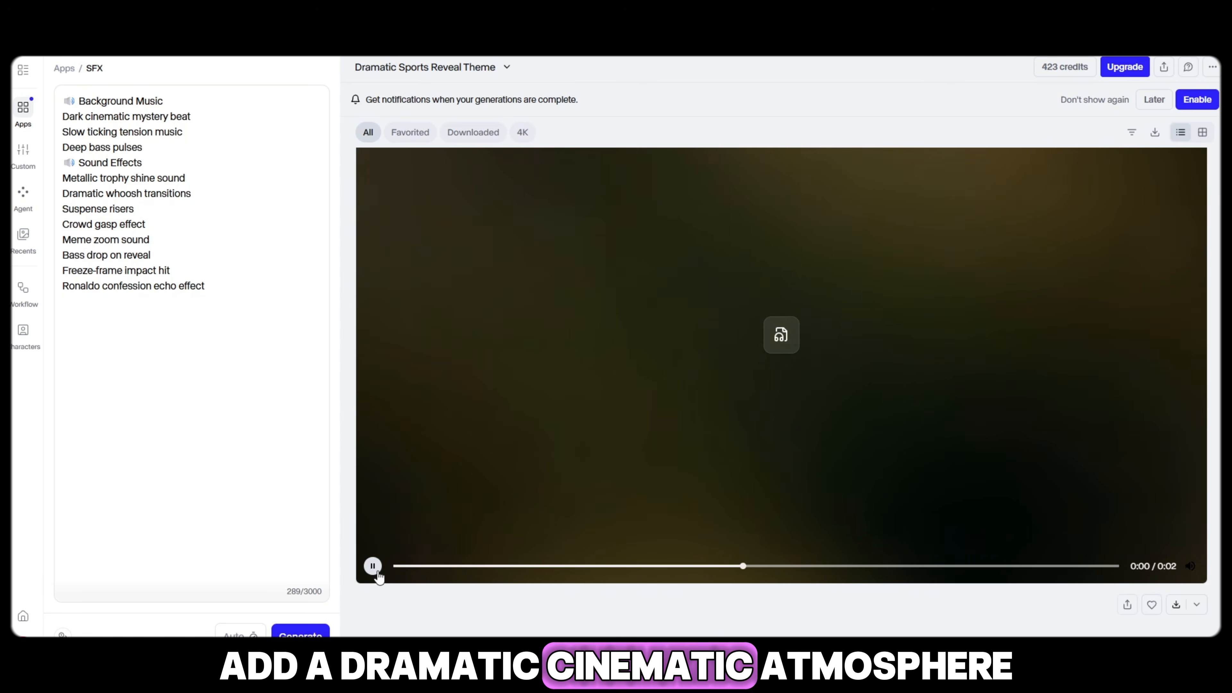
pyautogui.click(378, 572)
pyautogui.moveTo(175, 397); pyautogui.dragTo(52, 87)
pyautogui.hotkey('ctrl', 'c')
# Step: Return to the Runway dashboard, start another audio generation session and show its audio apps
pyautogui.moveTo(29, 84)
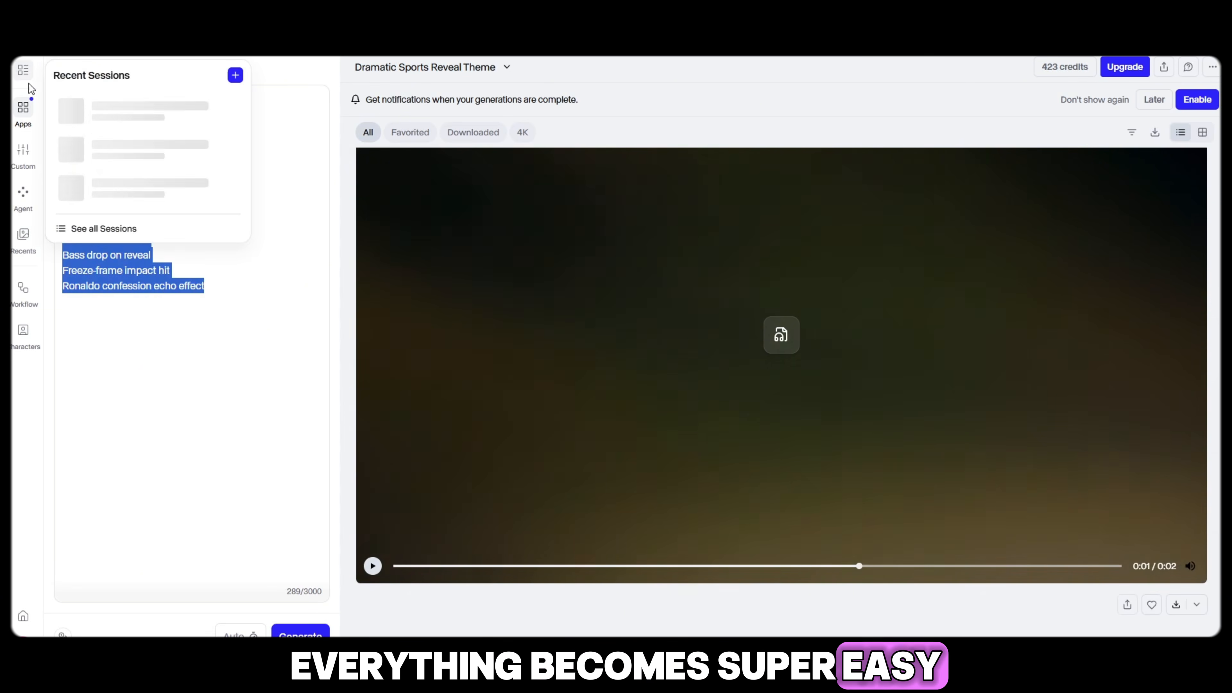
pyautogui.click(20, 617)
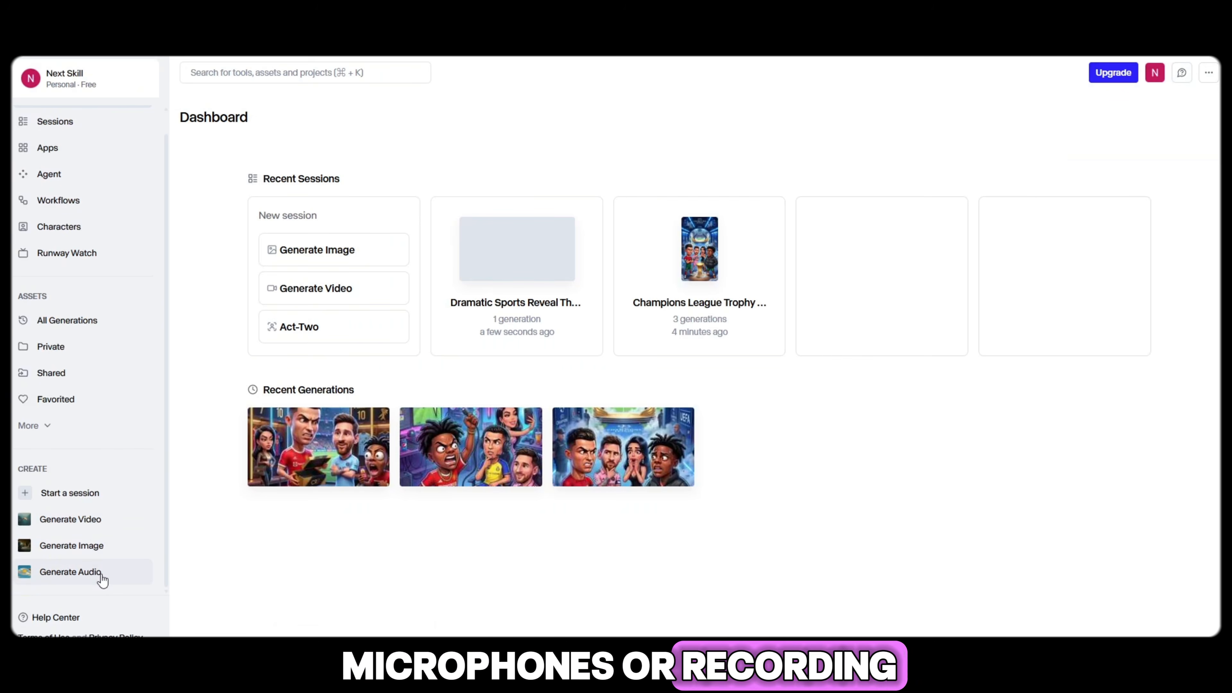
pyautogui.click(101, 578)
pyautogui.moveTo(30, 73)
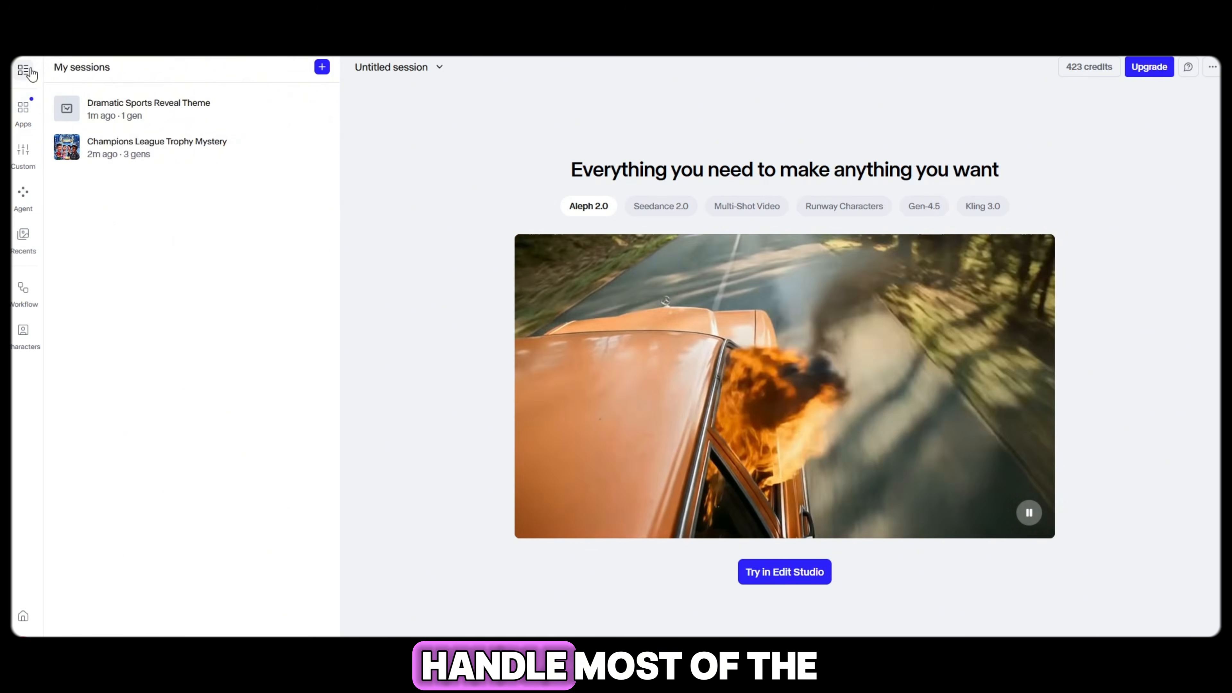
pyautogui.moveTo(23, 115)
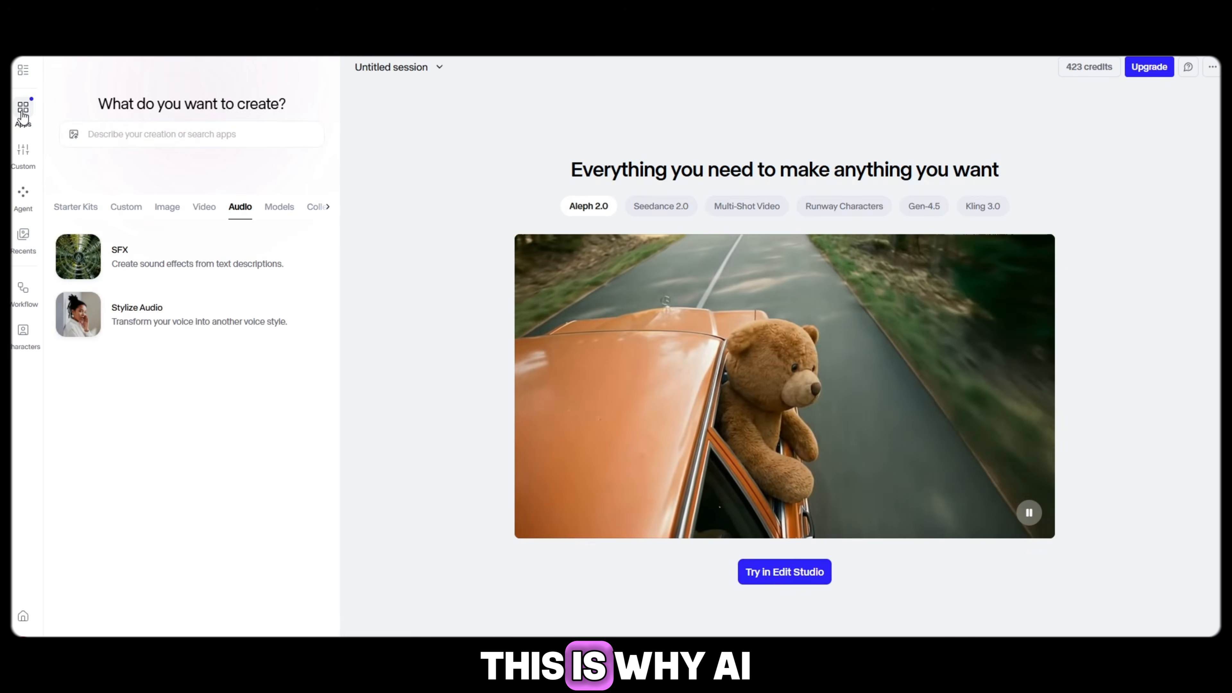
# Step: Look through the Starter Kits, Custom, Image and Video app categories, ending on the audio apps
pyautogui.click(88, 211)
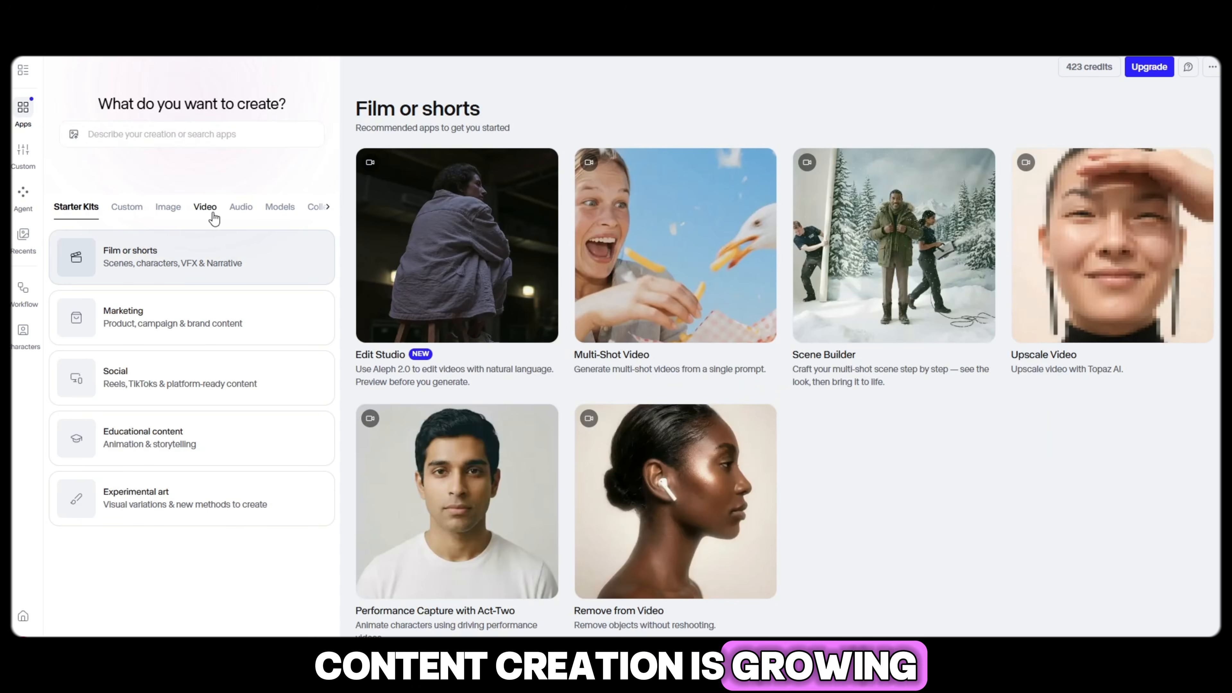
pyautogui.click(127, 207)
pyautogui.click(167, 208)
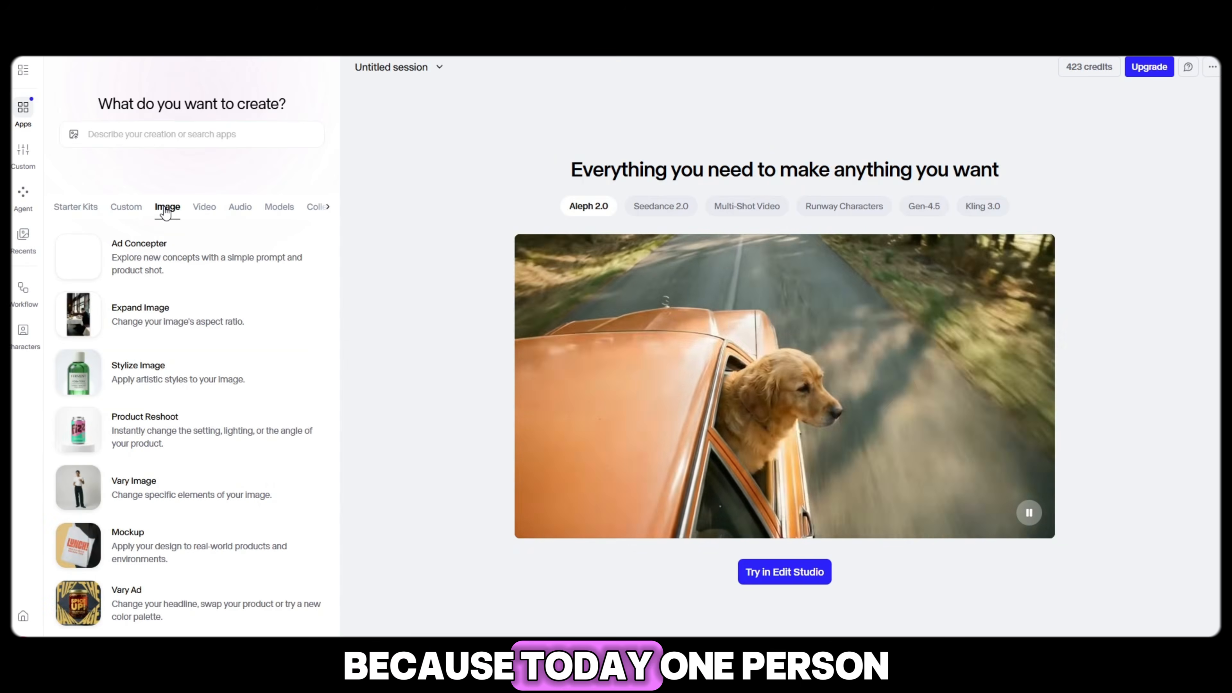
pyautogui.click(205, 209)
pyautogui.click(233, 208)
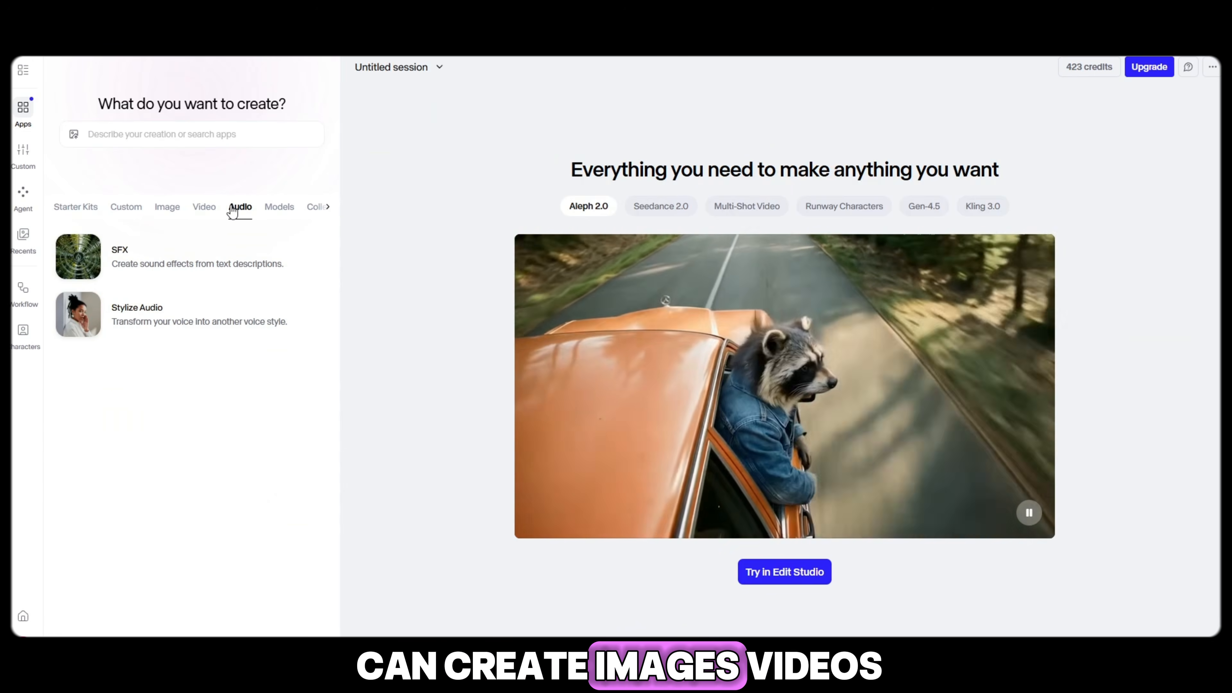
# Step: Paste the copied background music and sound effects description into the SFX app, and return to the audio apps
pyautogui.click(228, 266)
pyautogui.hotkey('ctrl', 'v')
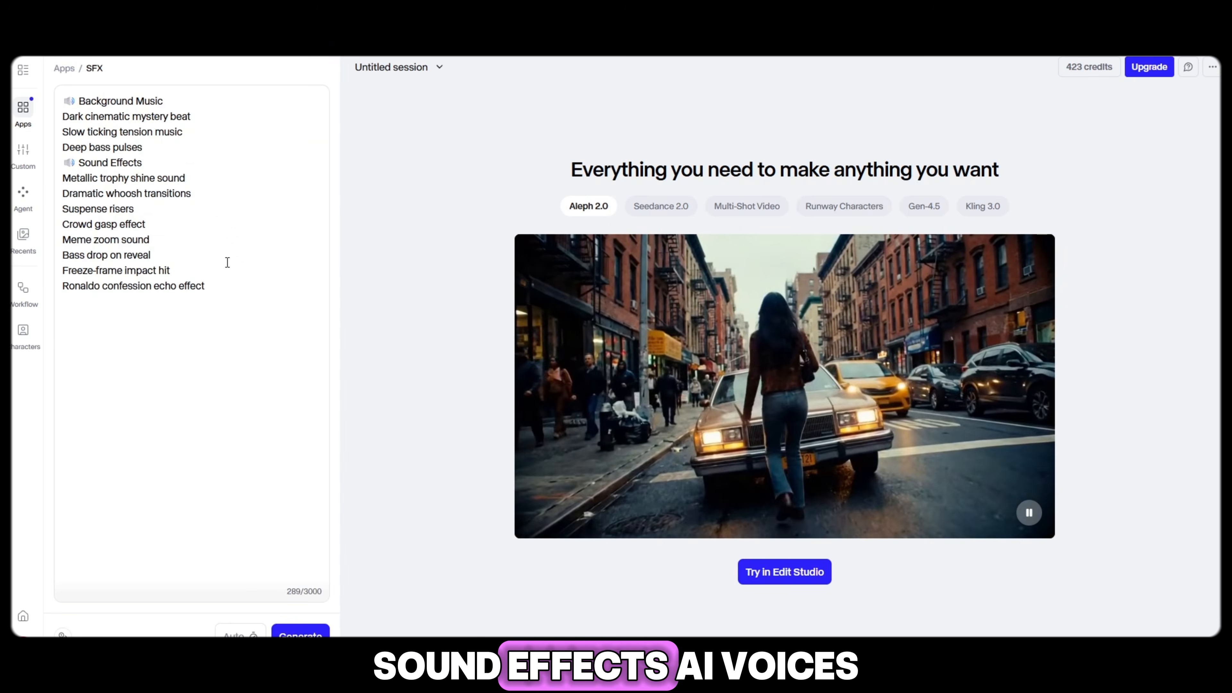
pyautogui.click(64, 68)
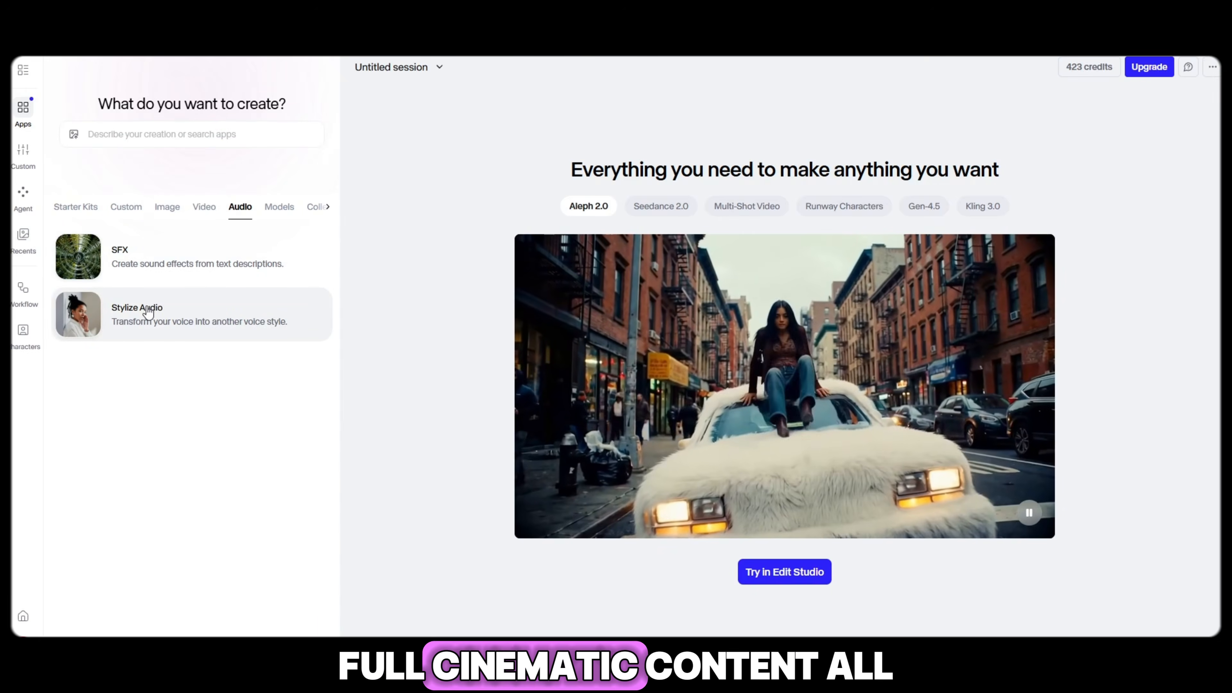
# Step: Open the Stylize Audio app, browse its Runway voices and show the custom voice options
pyautogui.click(145, 306)
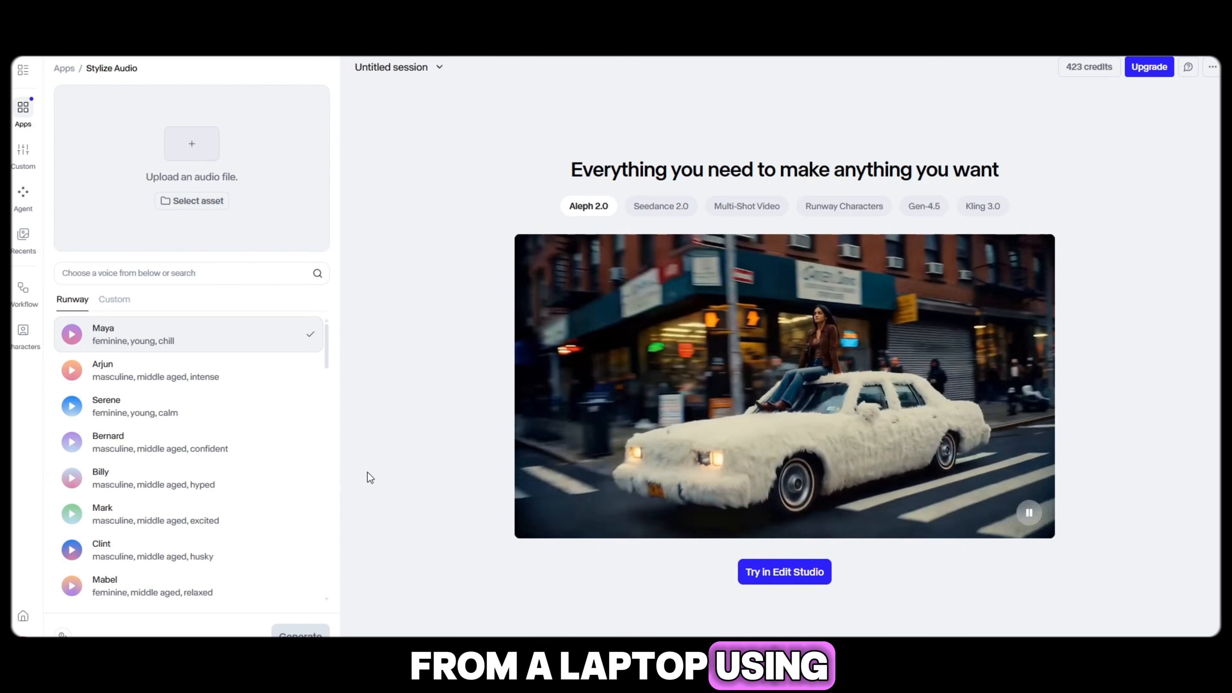
pyautogui.scroll(-10, 233, 425)
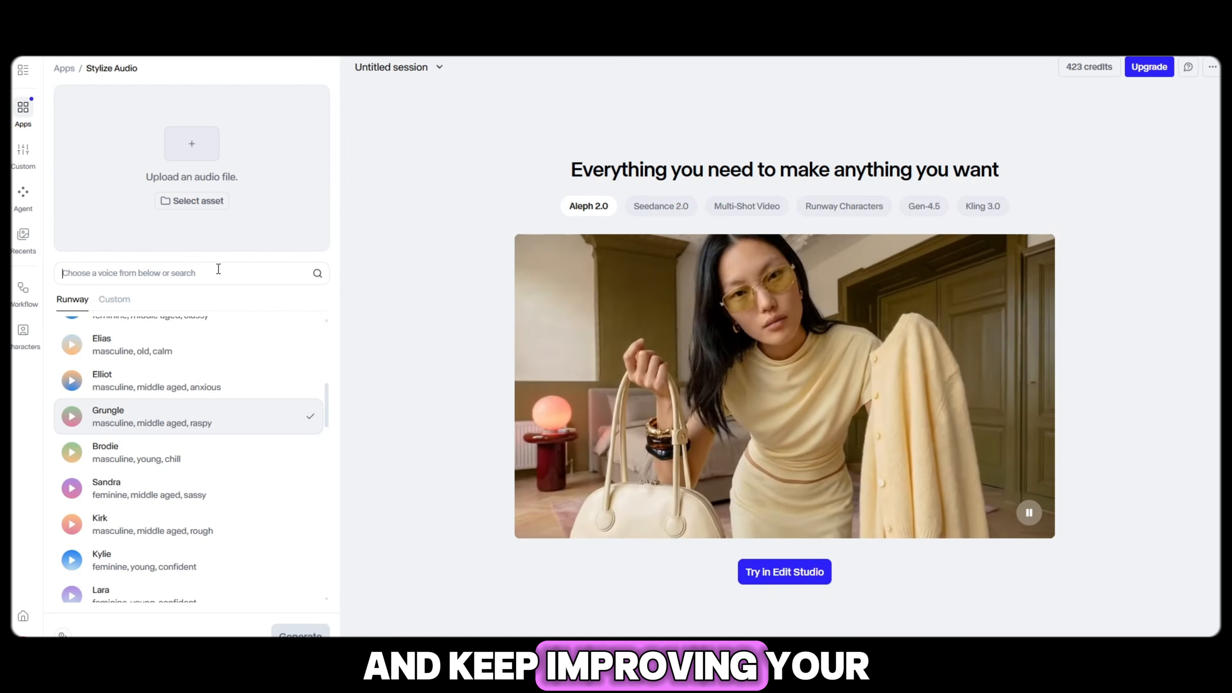
pyautogui.scroll(-15, 242, 534)
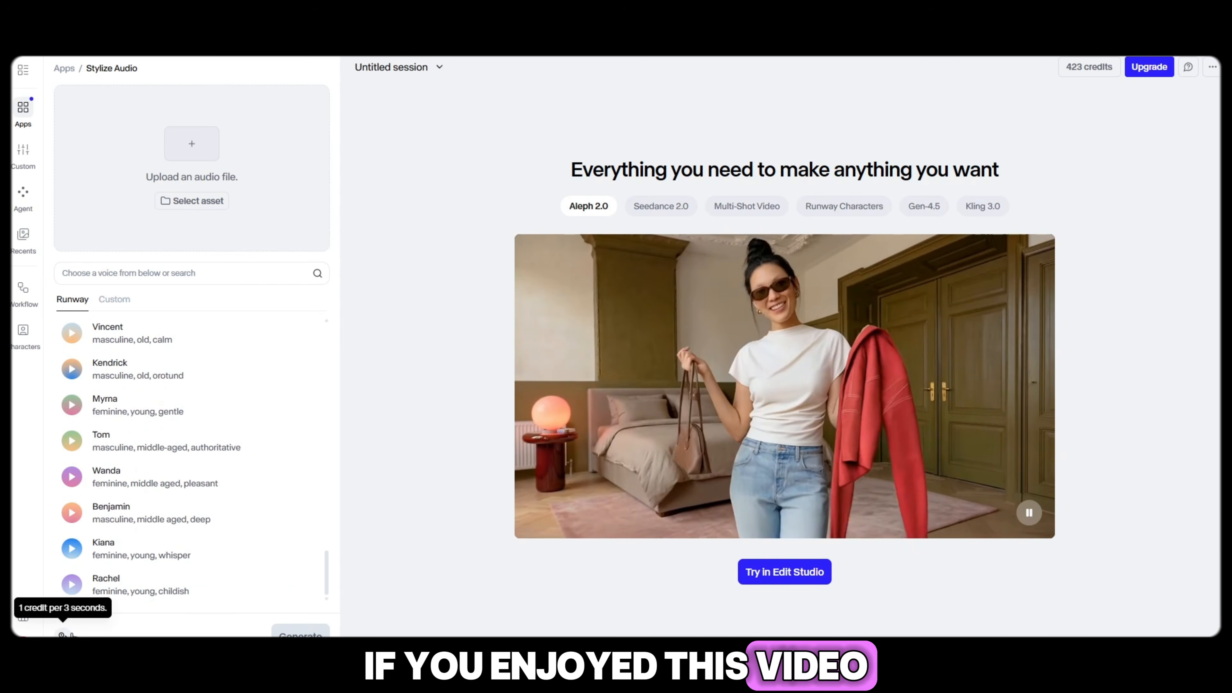
pyautogui.scroll(10, 229, 440)
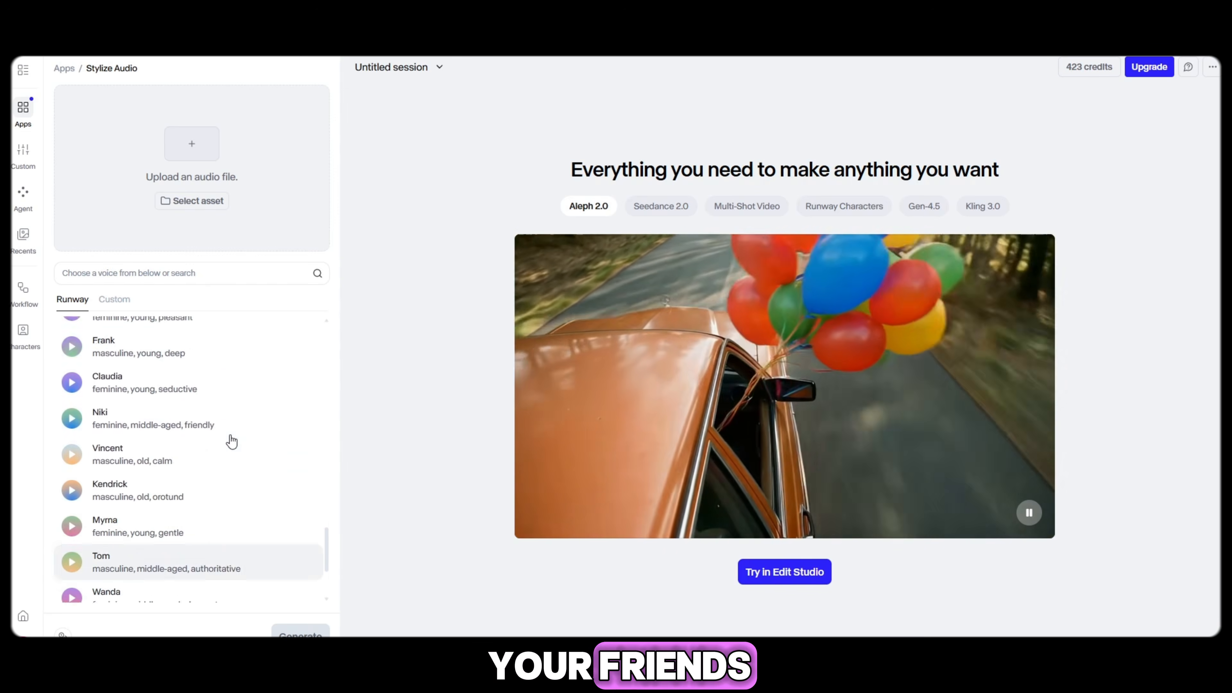
pyautogui.scroll(6, 231, 440)
pyautogui.click(124, 302)
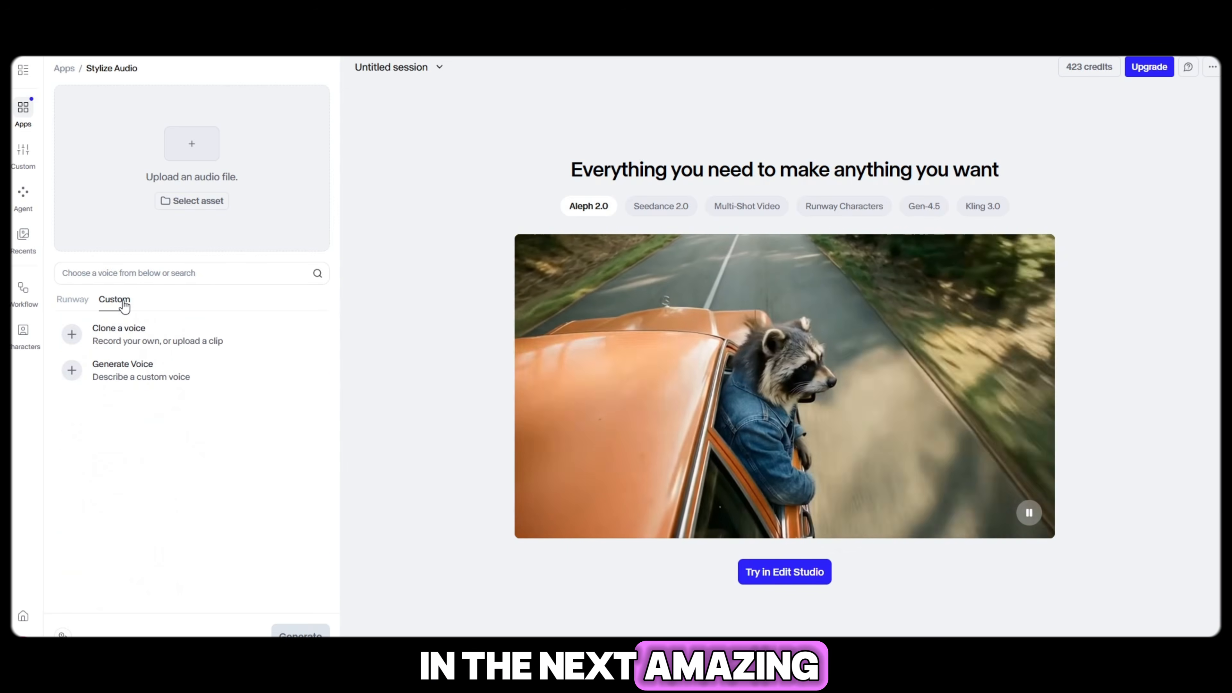